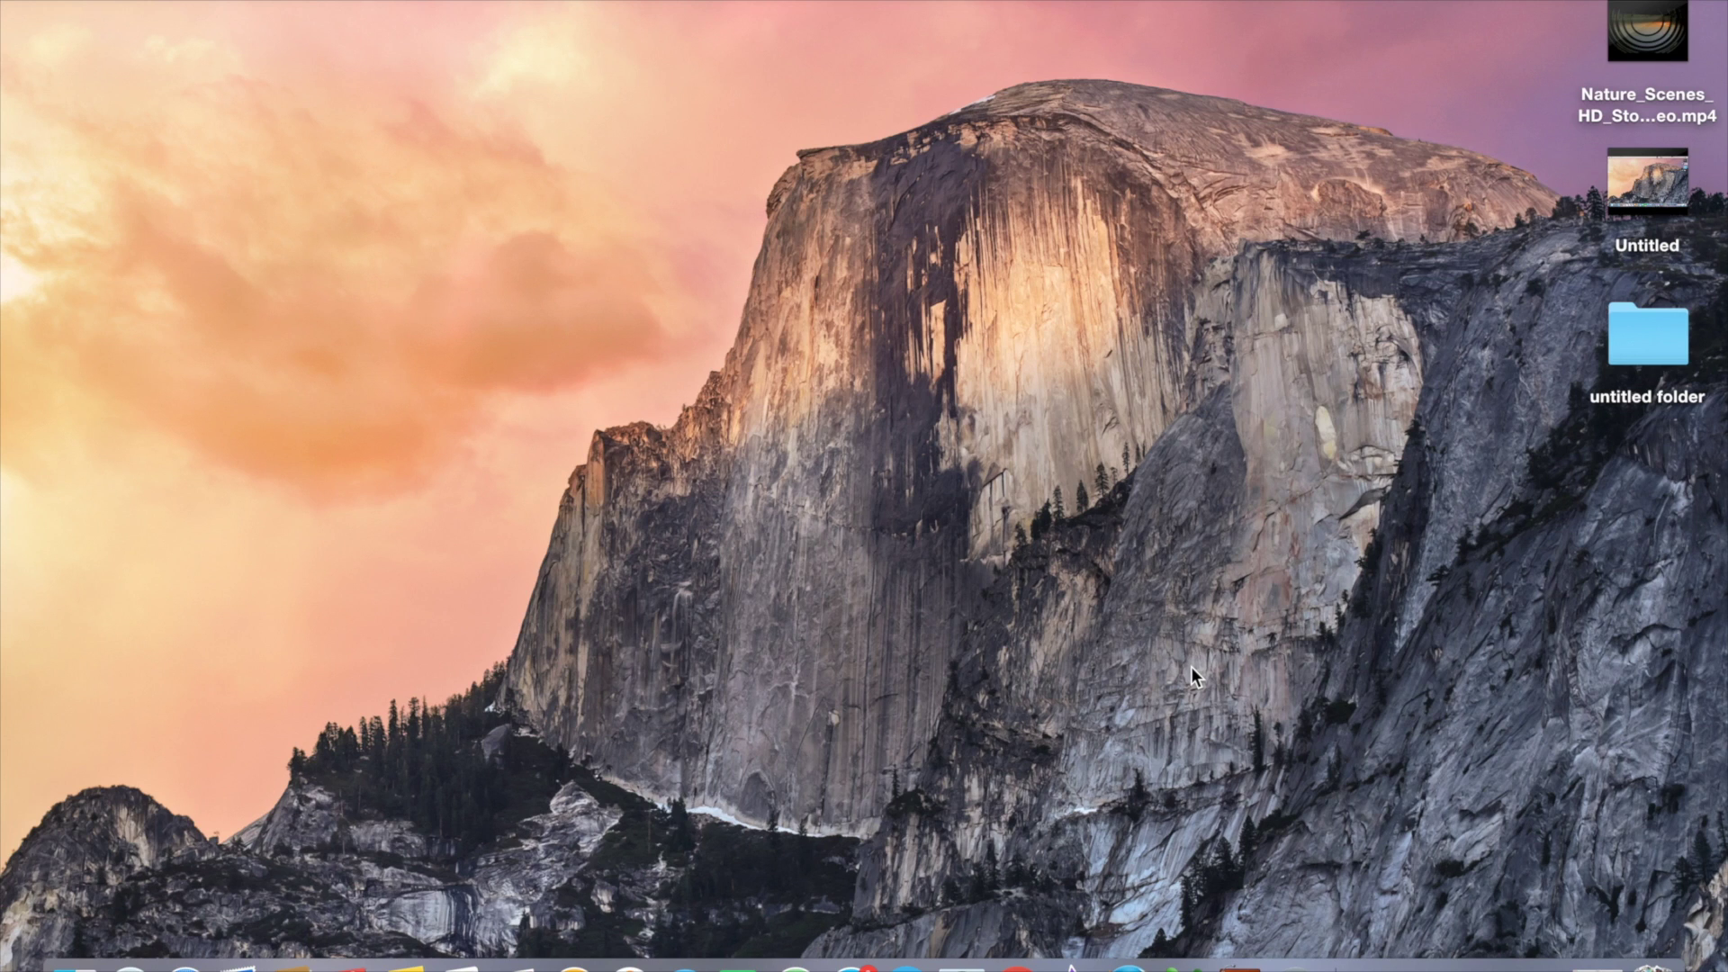
Launch Keynote from the Dock to bring up the Theme Chooser.
click(1218, 947)
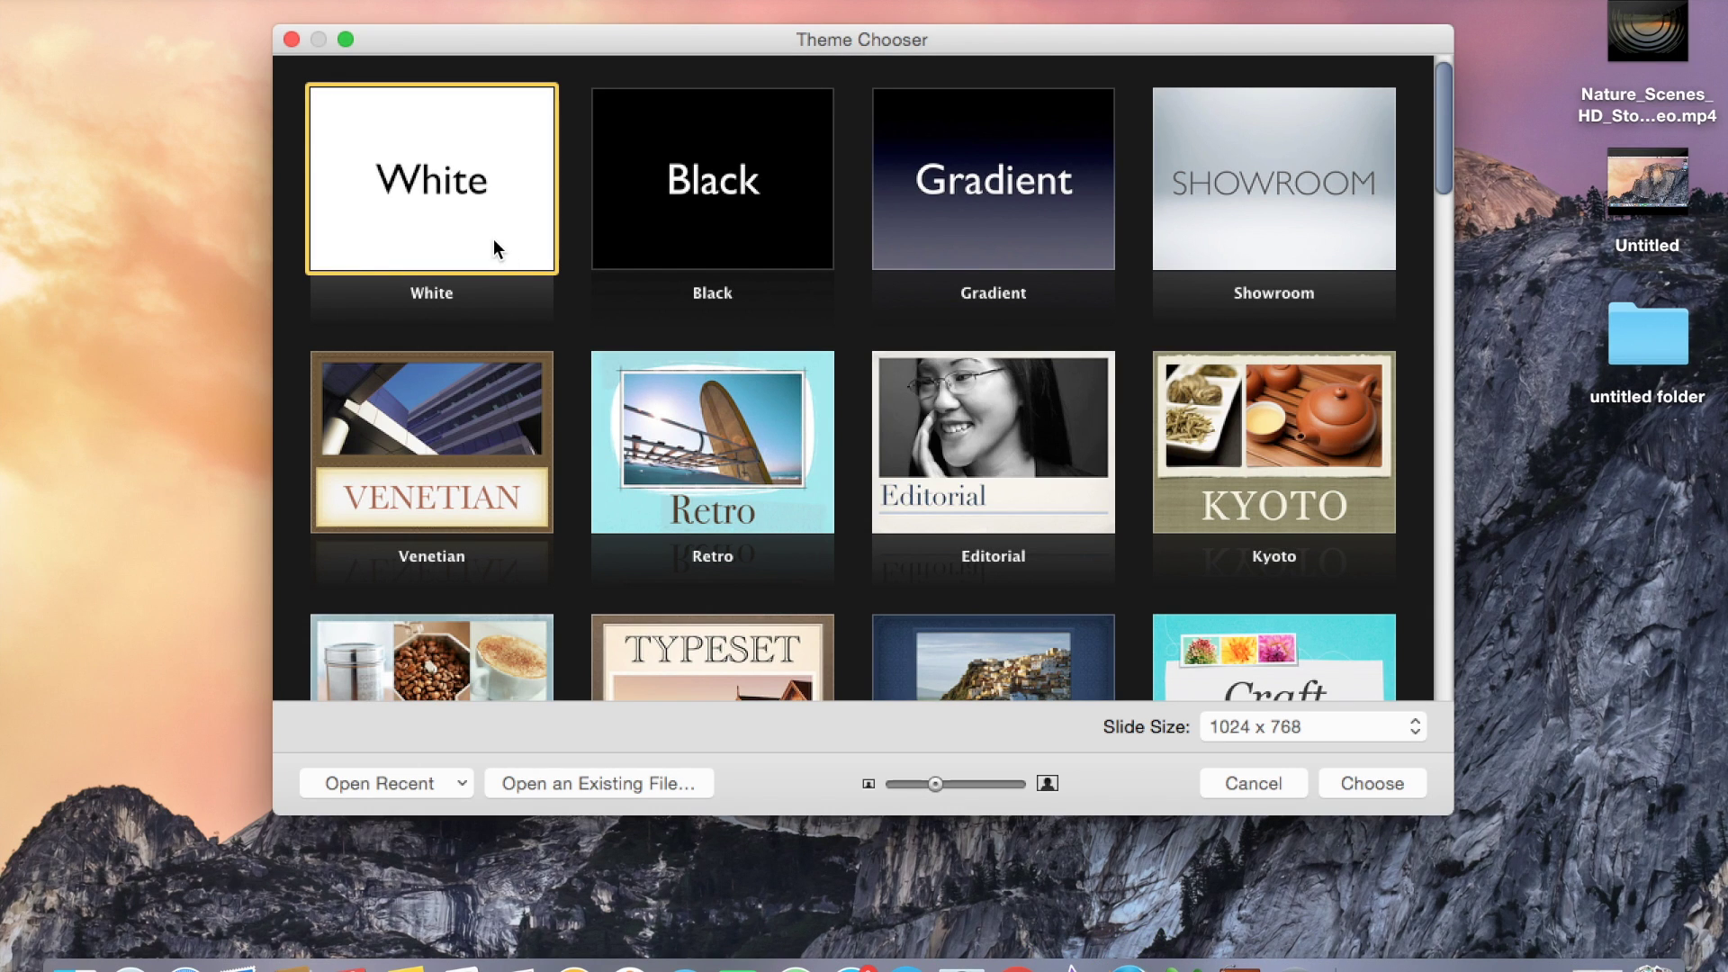
Create a new presentation using the White theme.
click(1355, 793)
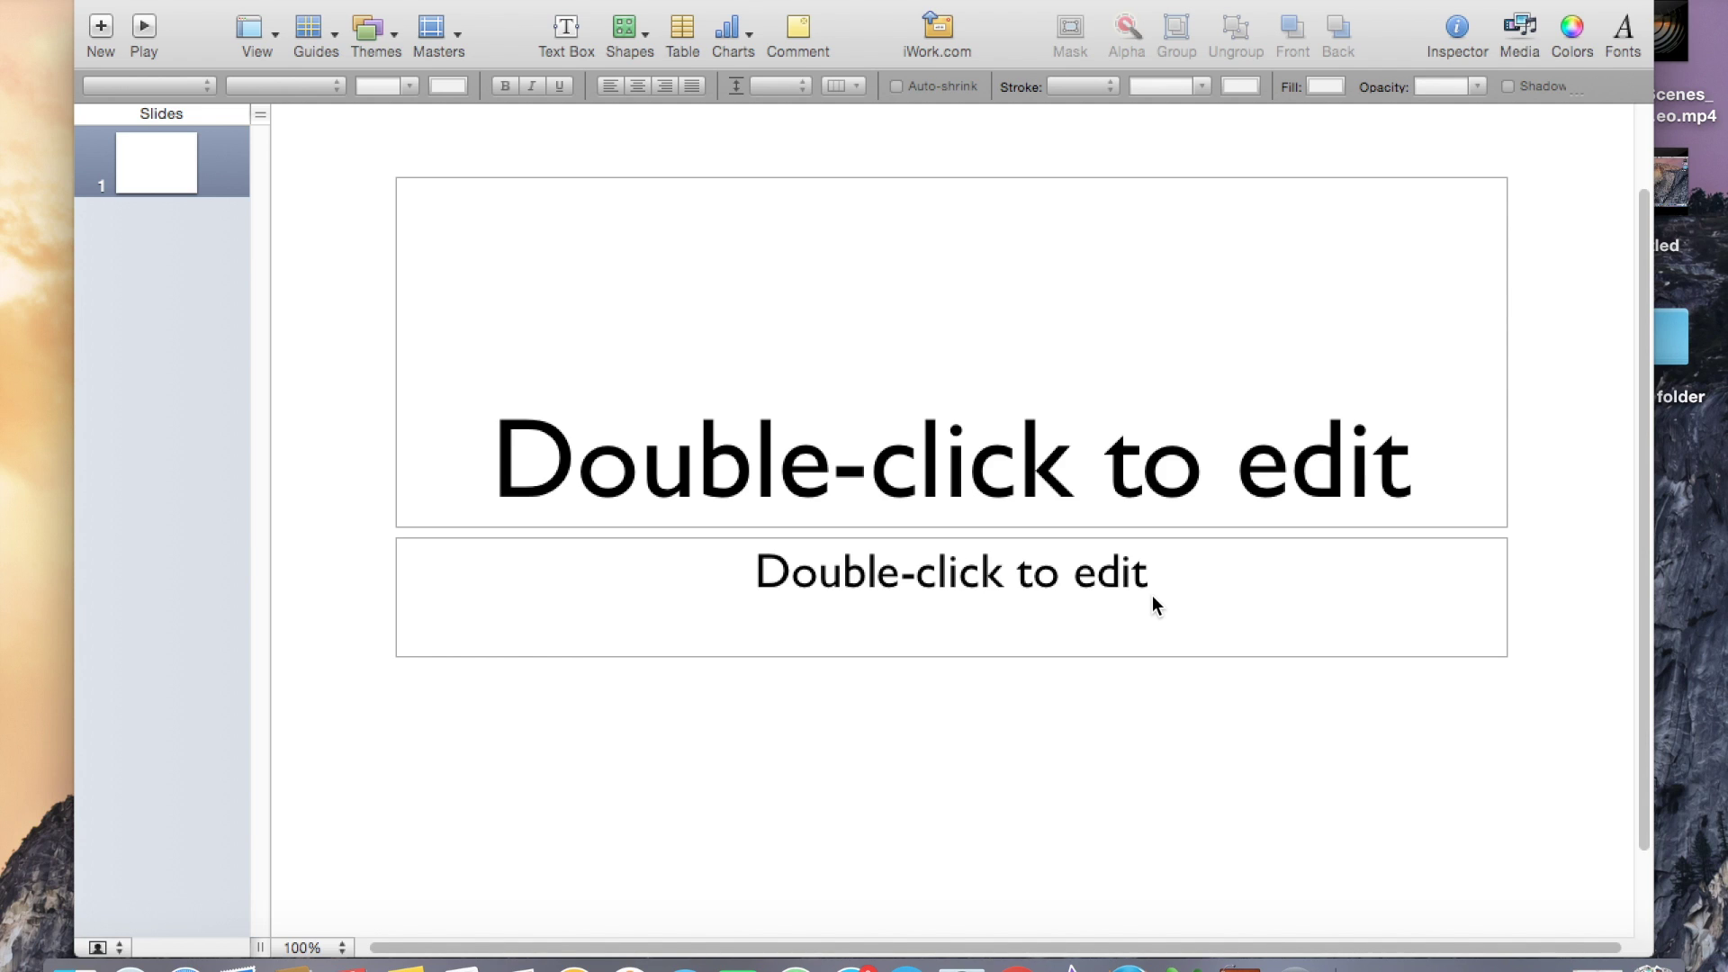
Set the document to Self-playing with a 1920 x 1080 slide size.
click(1459, 25)
click(1430, 12)
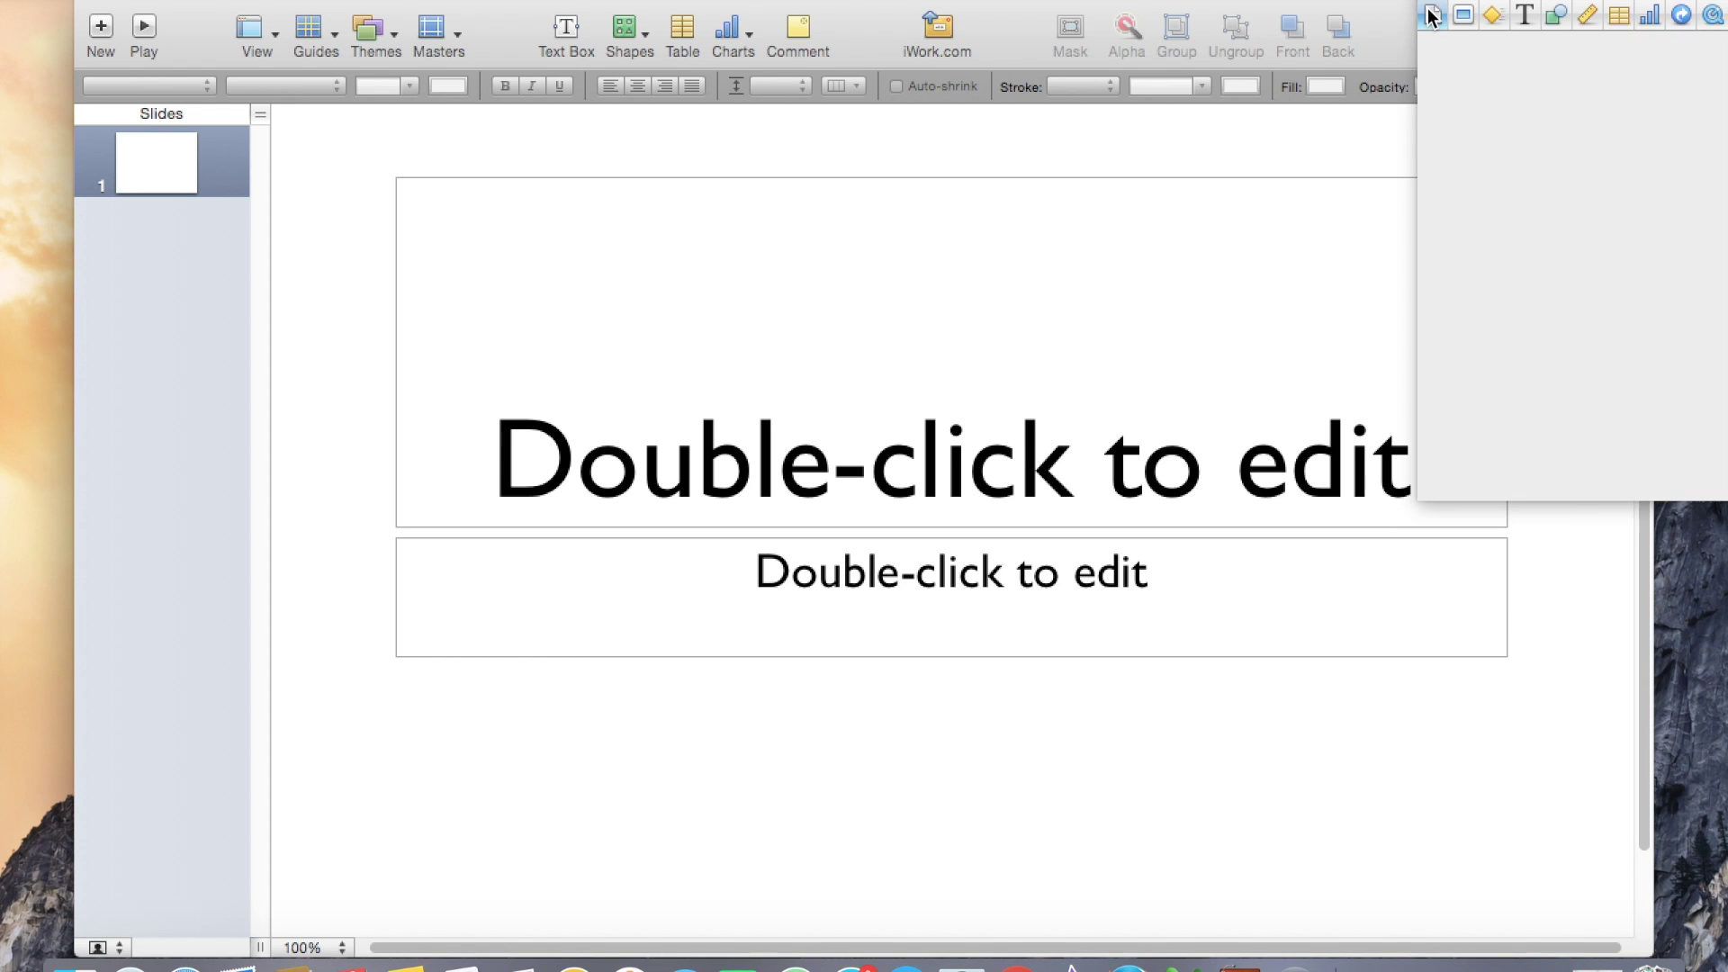
click(1596, 270)
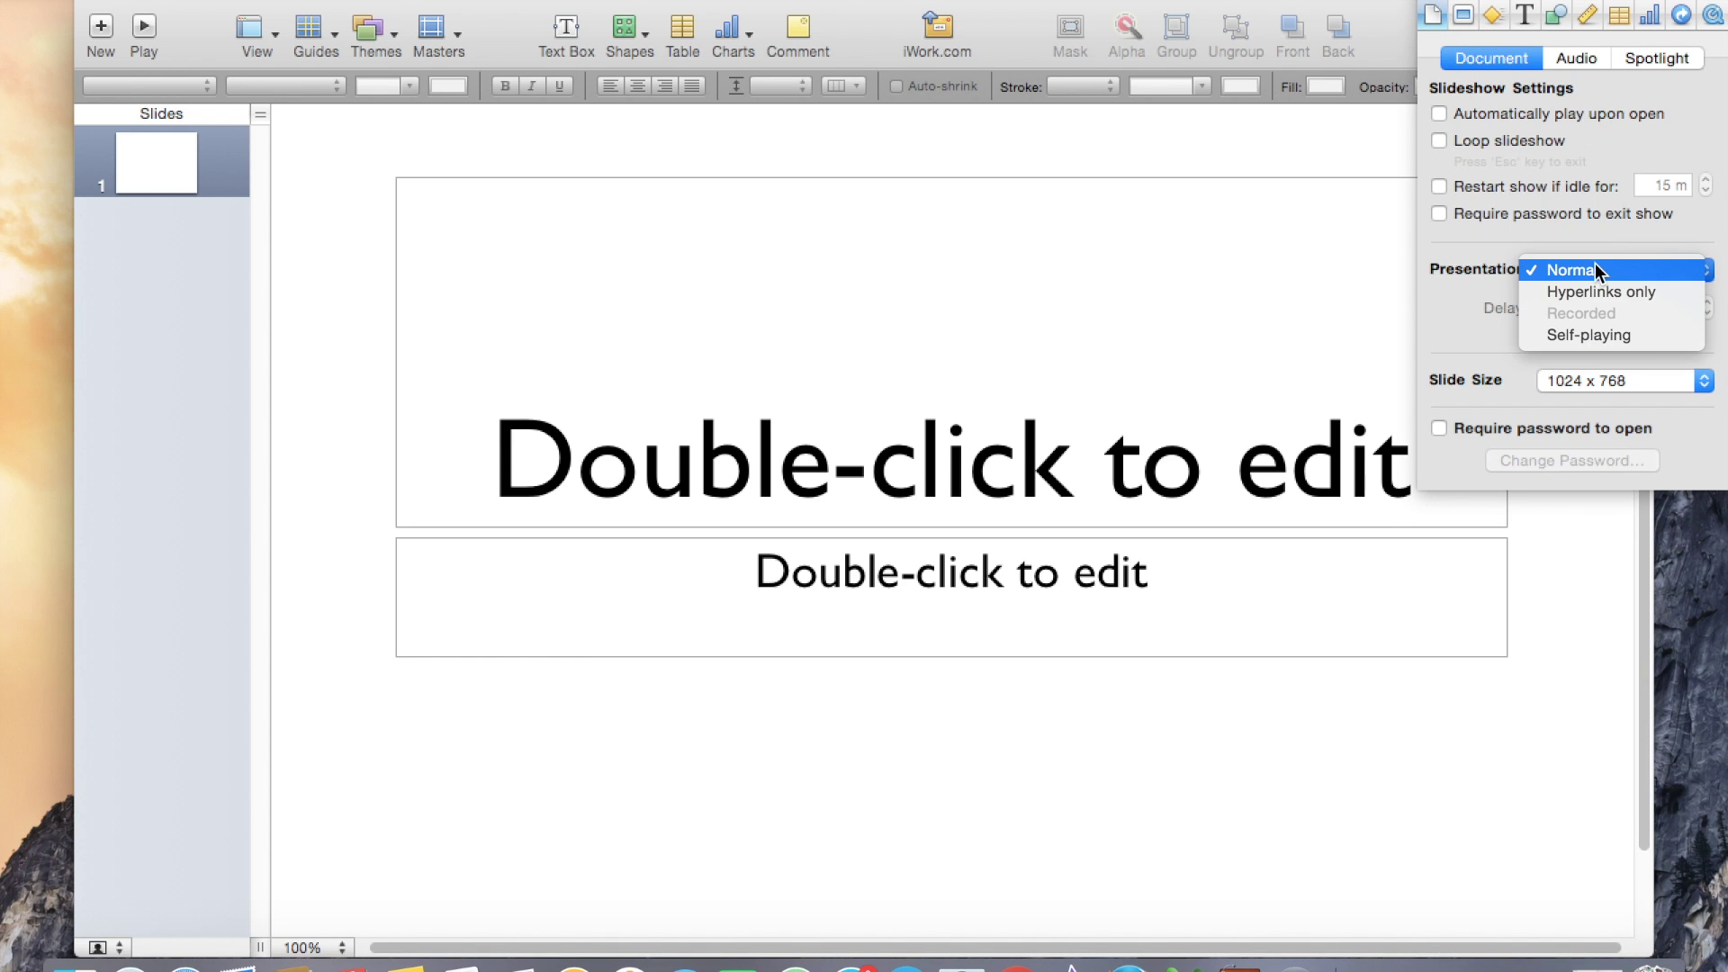
click(1619, 333)
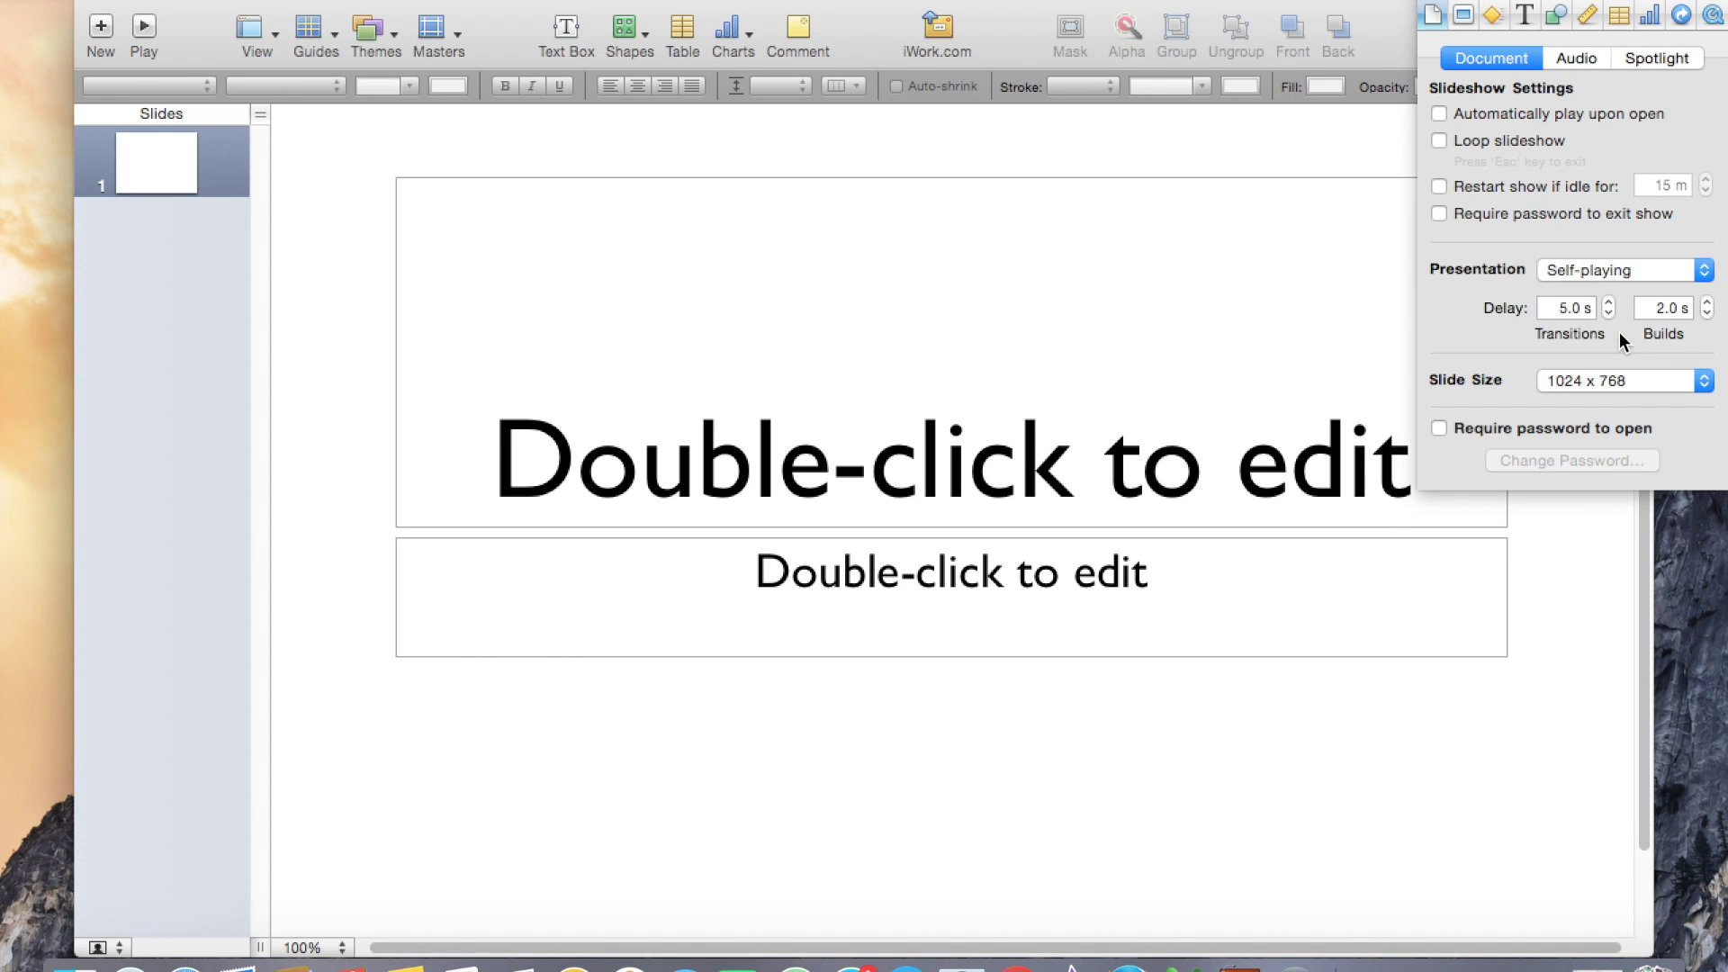
click(1581, 377)
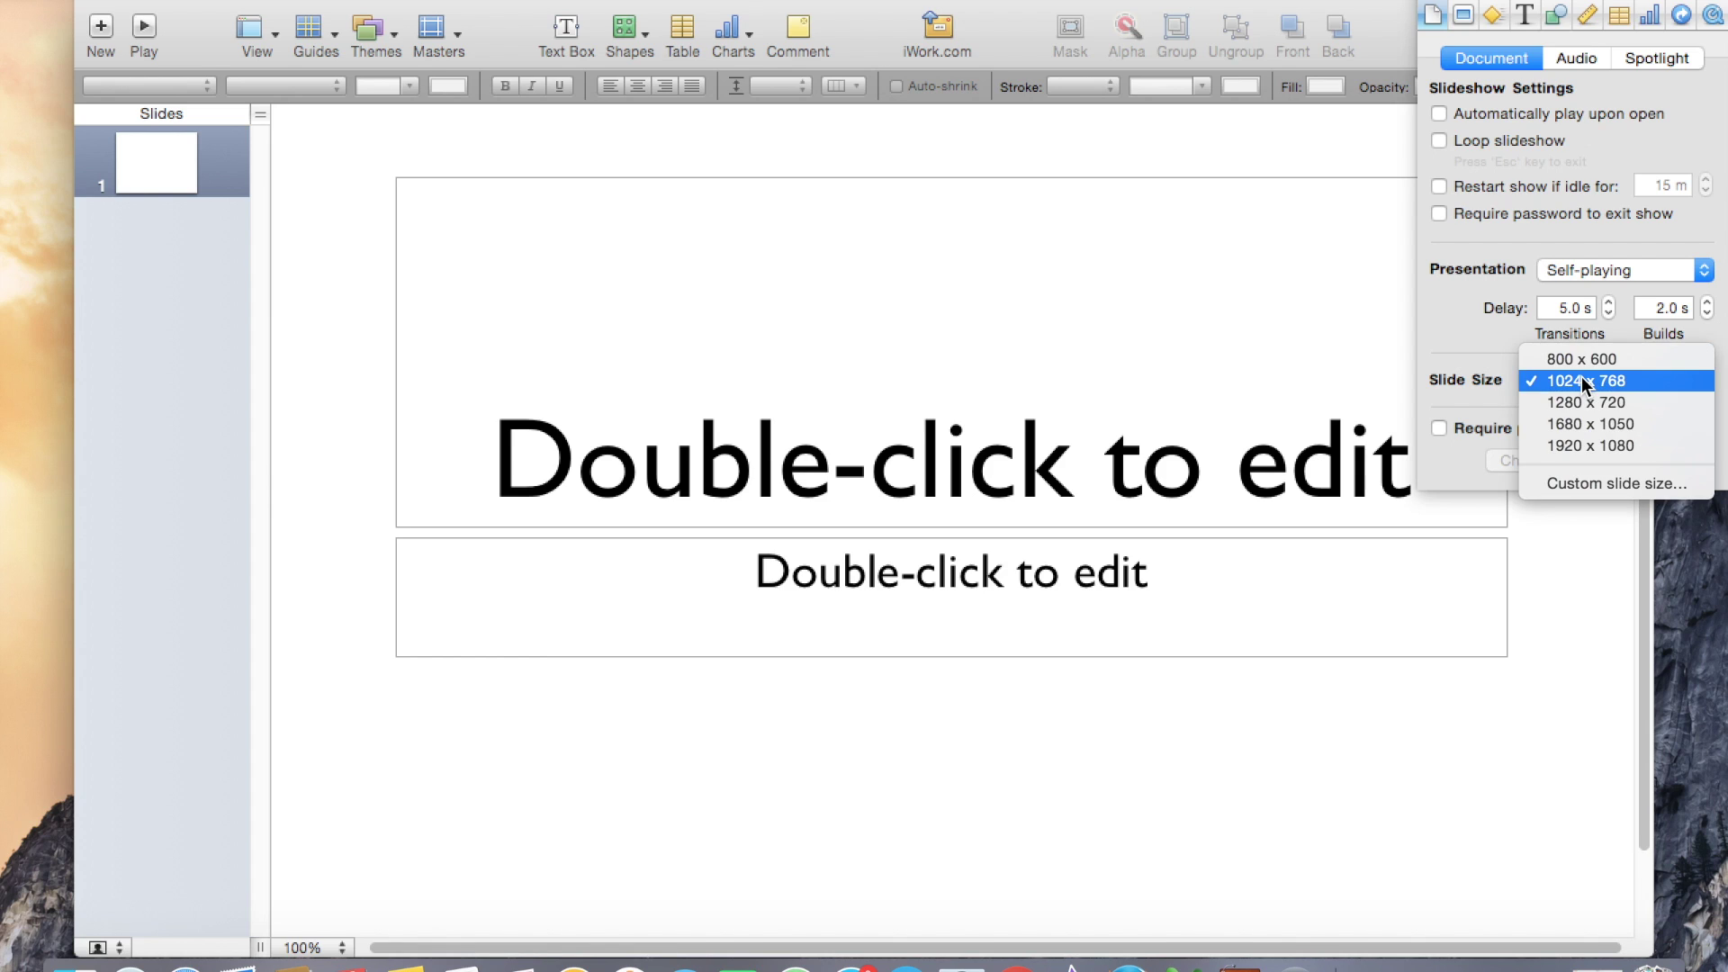
click(1608, 445)
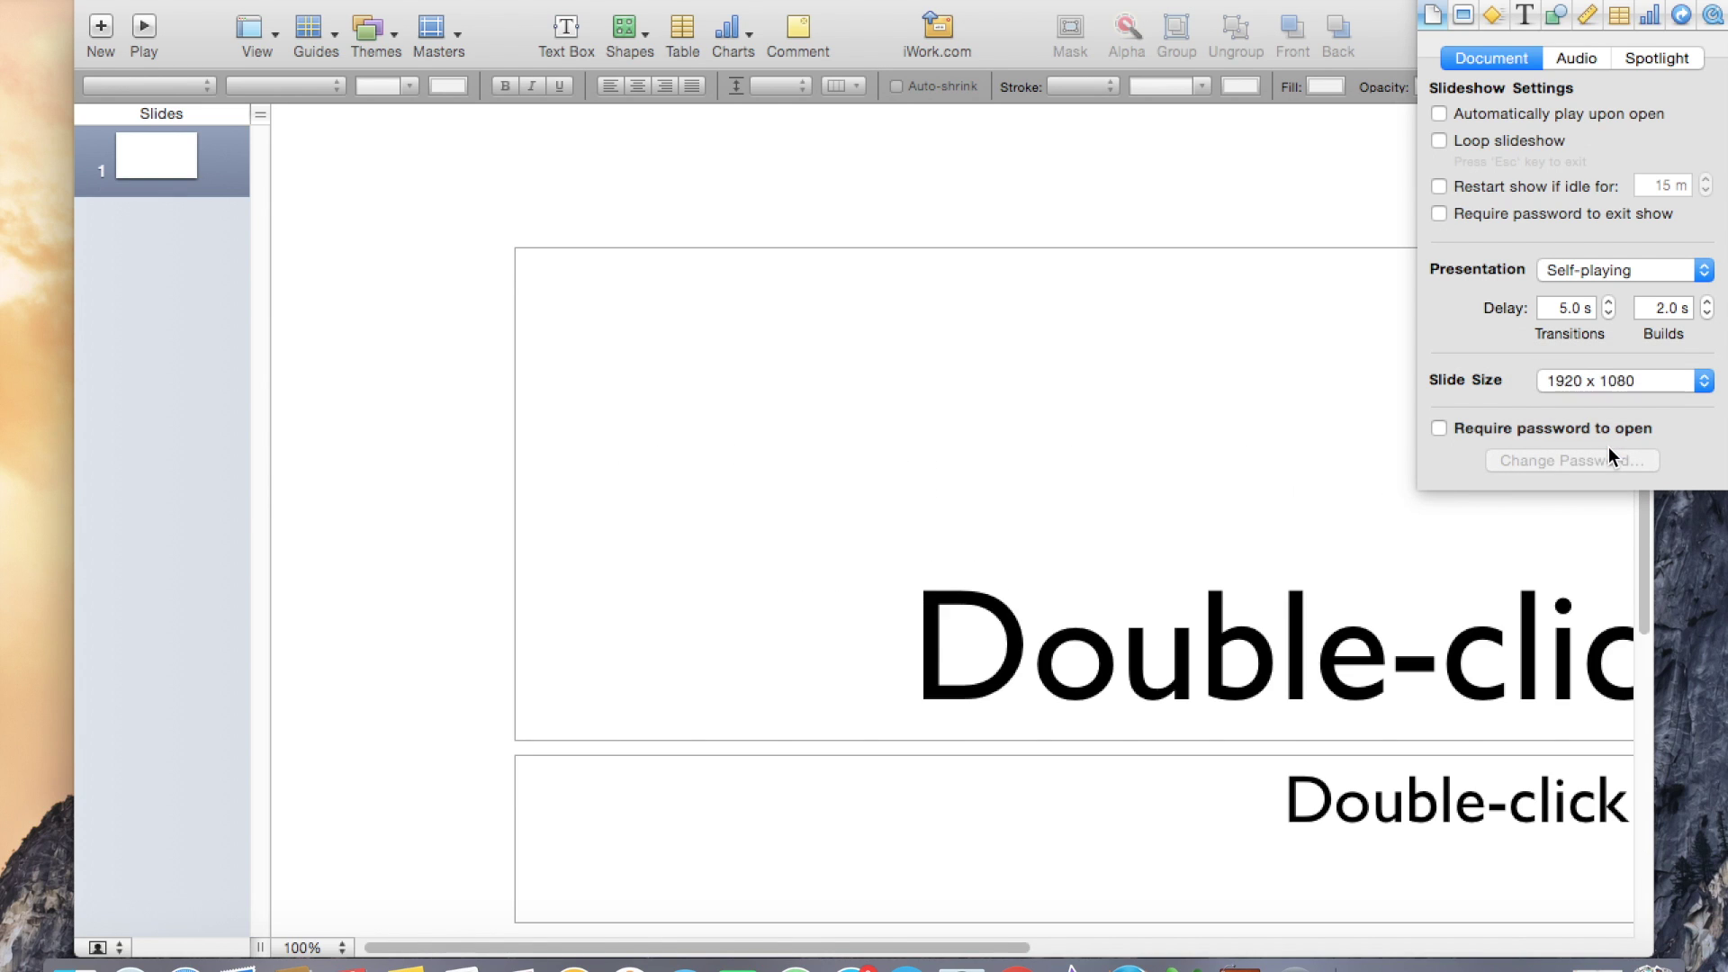
click(1121, 434)
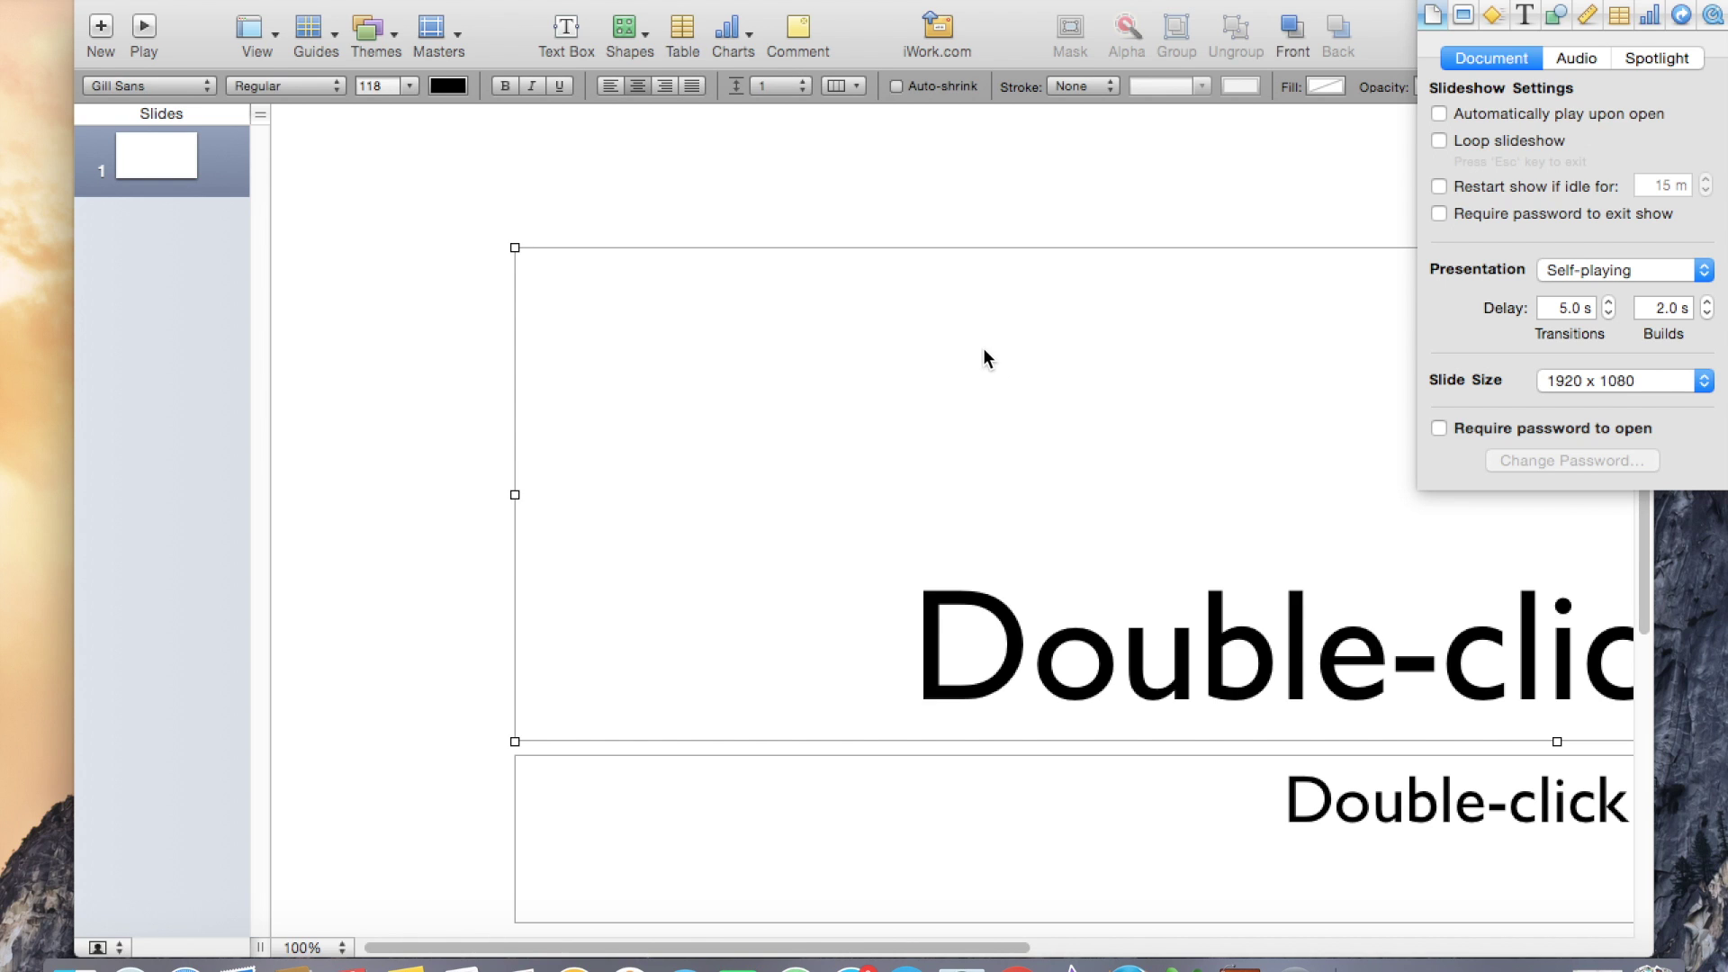
Narrow the title and subtitle boxes from their left sides and shorten the title box.
scroll(860, 263, right, 5)
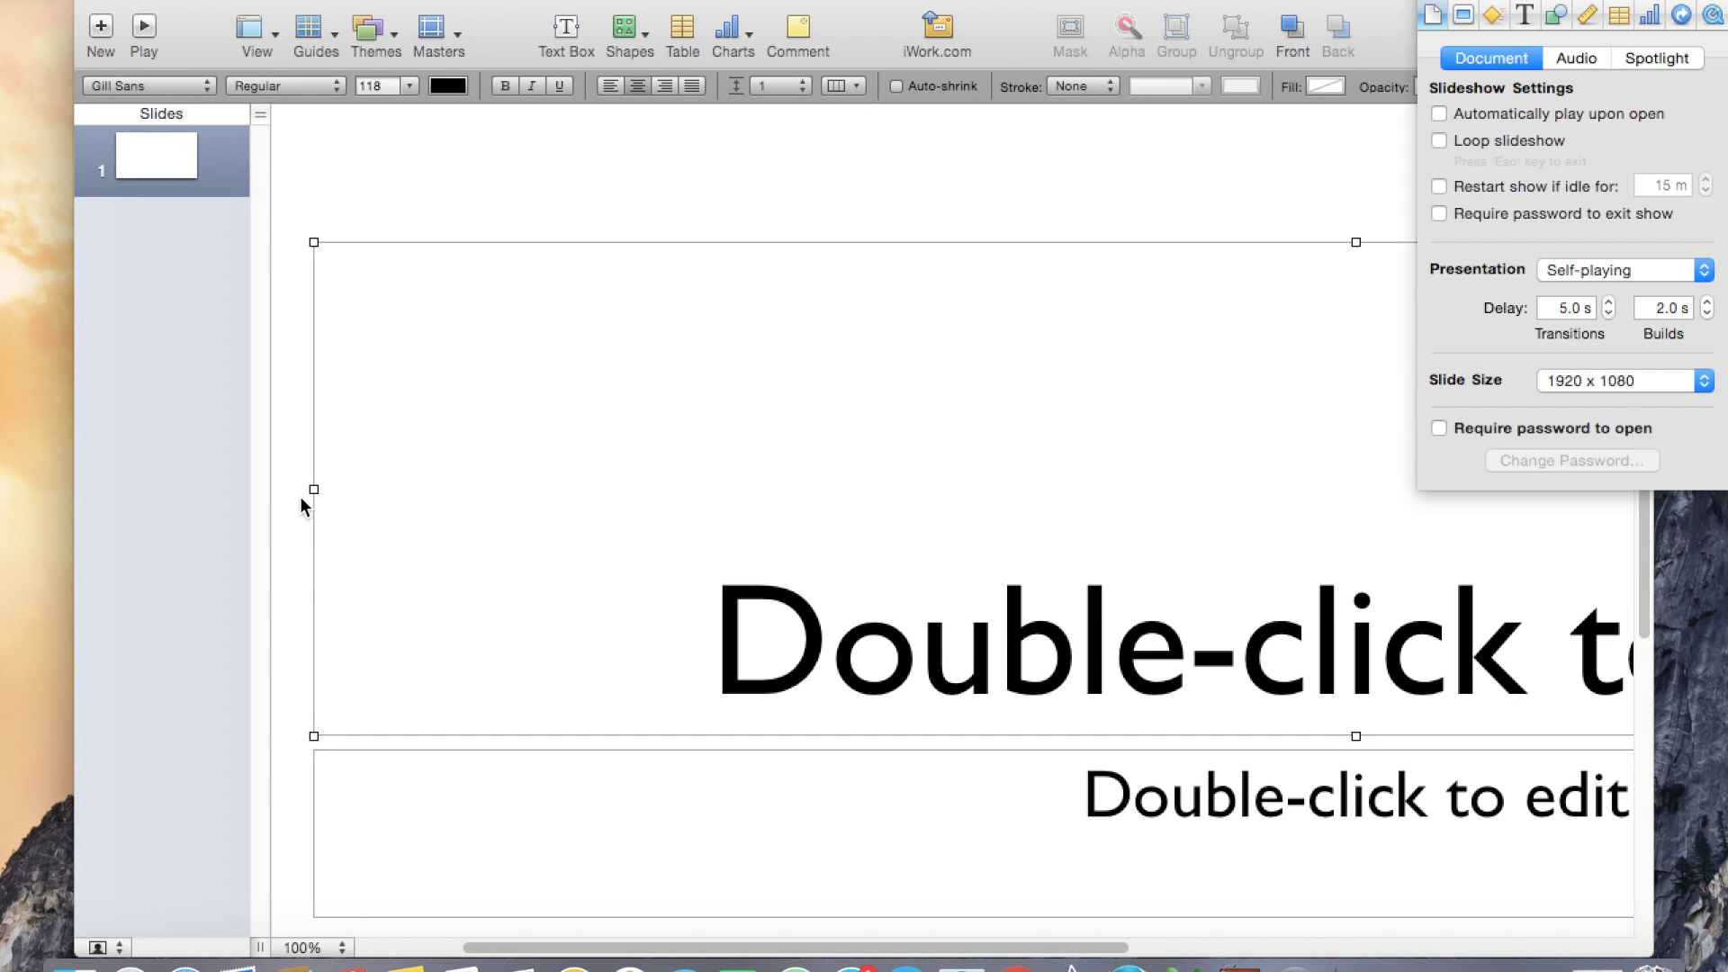
drag(313, 490, 1076, 489)
click(783, 832)
drag(312, 833, 1290, 807)
click(1218, 520)
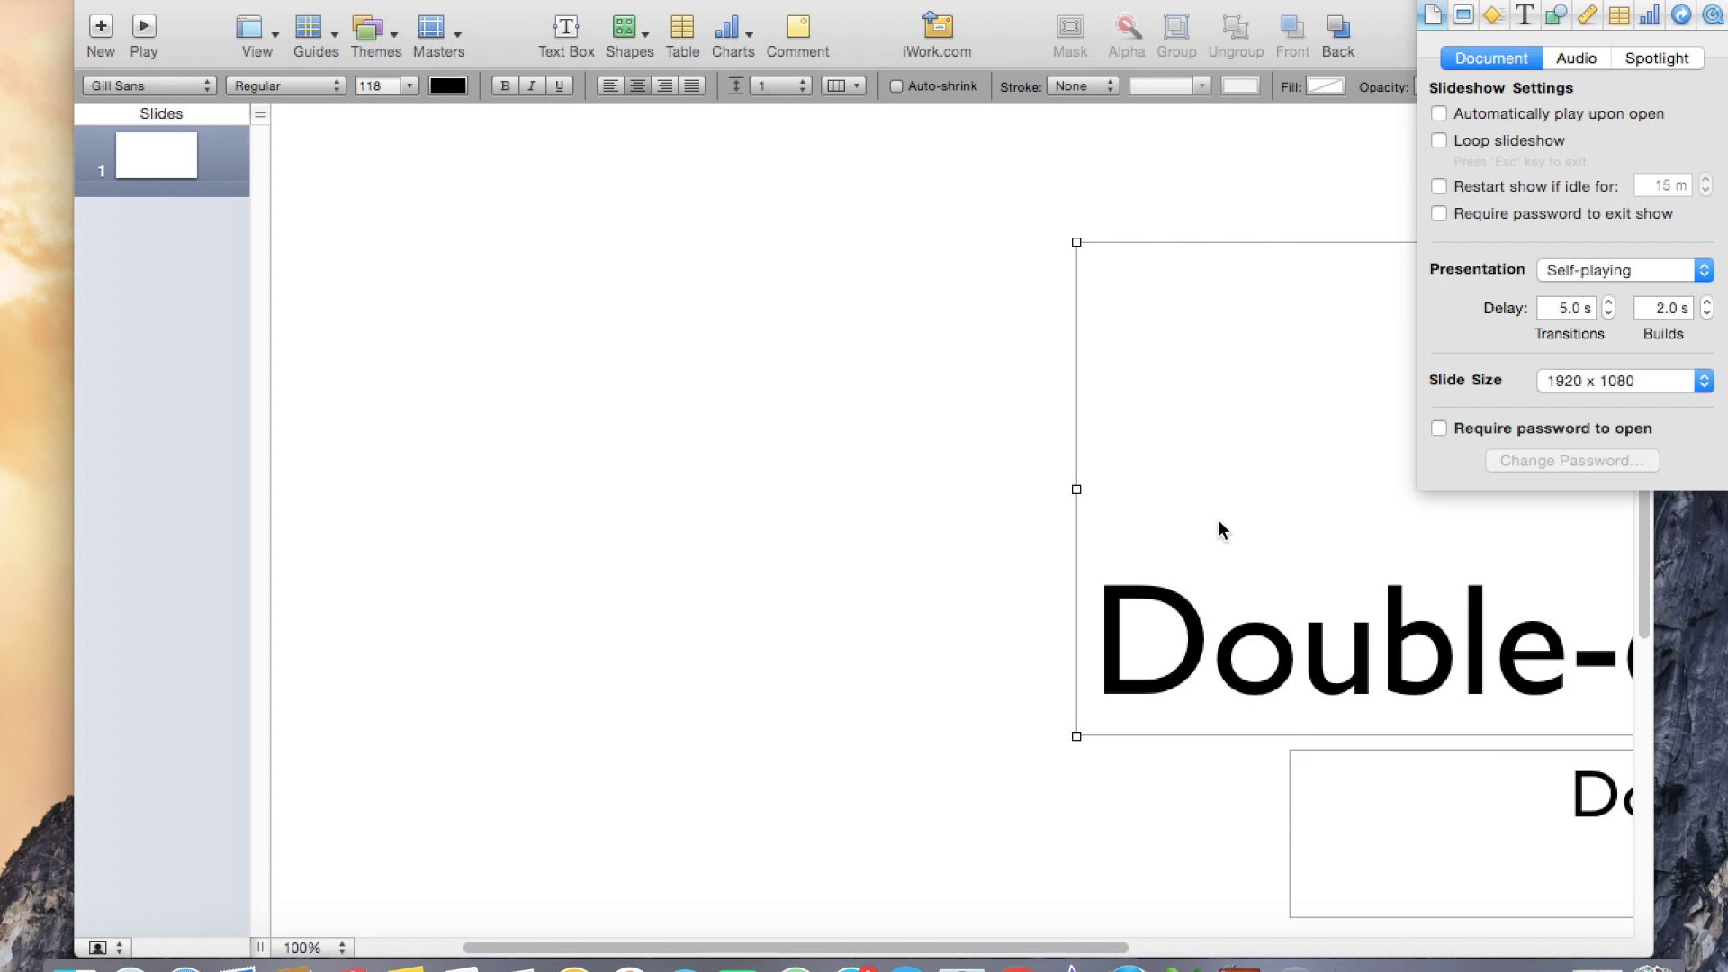
scroll(1215, 518, right, 10)
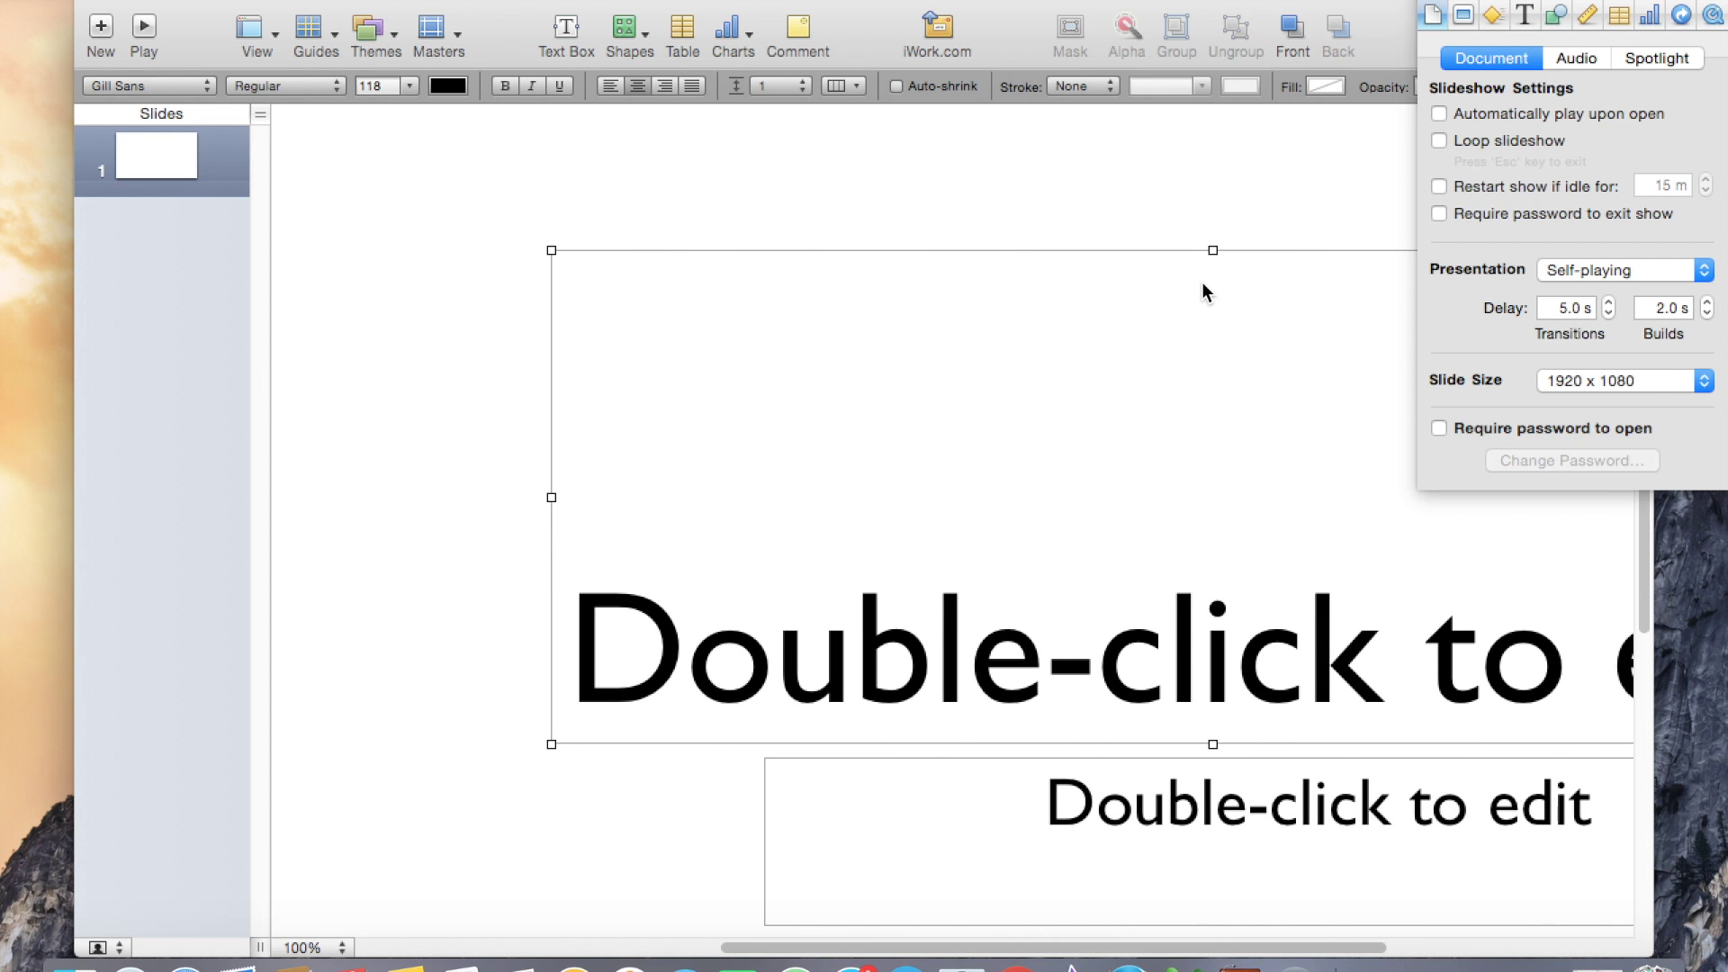
drag(1214, 247, 1203, 396)
Type 'Welcome' as the title and 'to India' as the subtitle.
text(Welcome)
key(BackSpace)
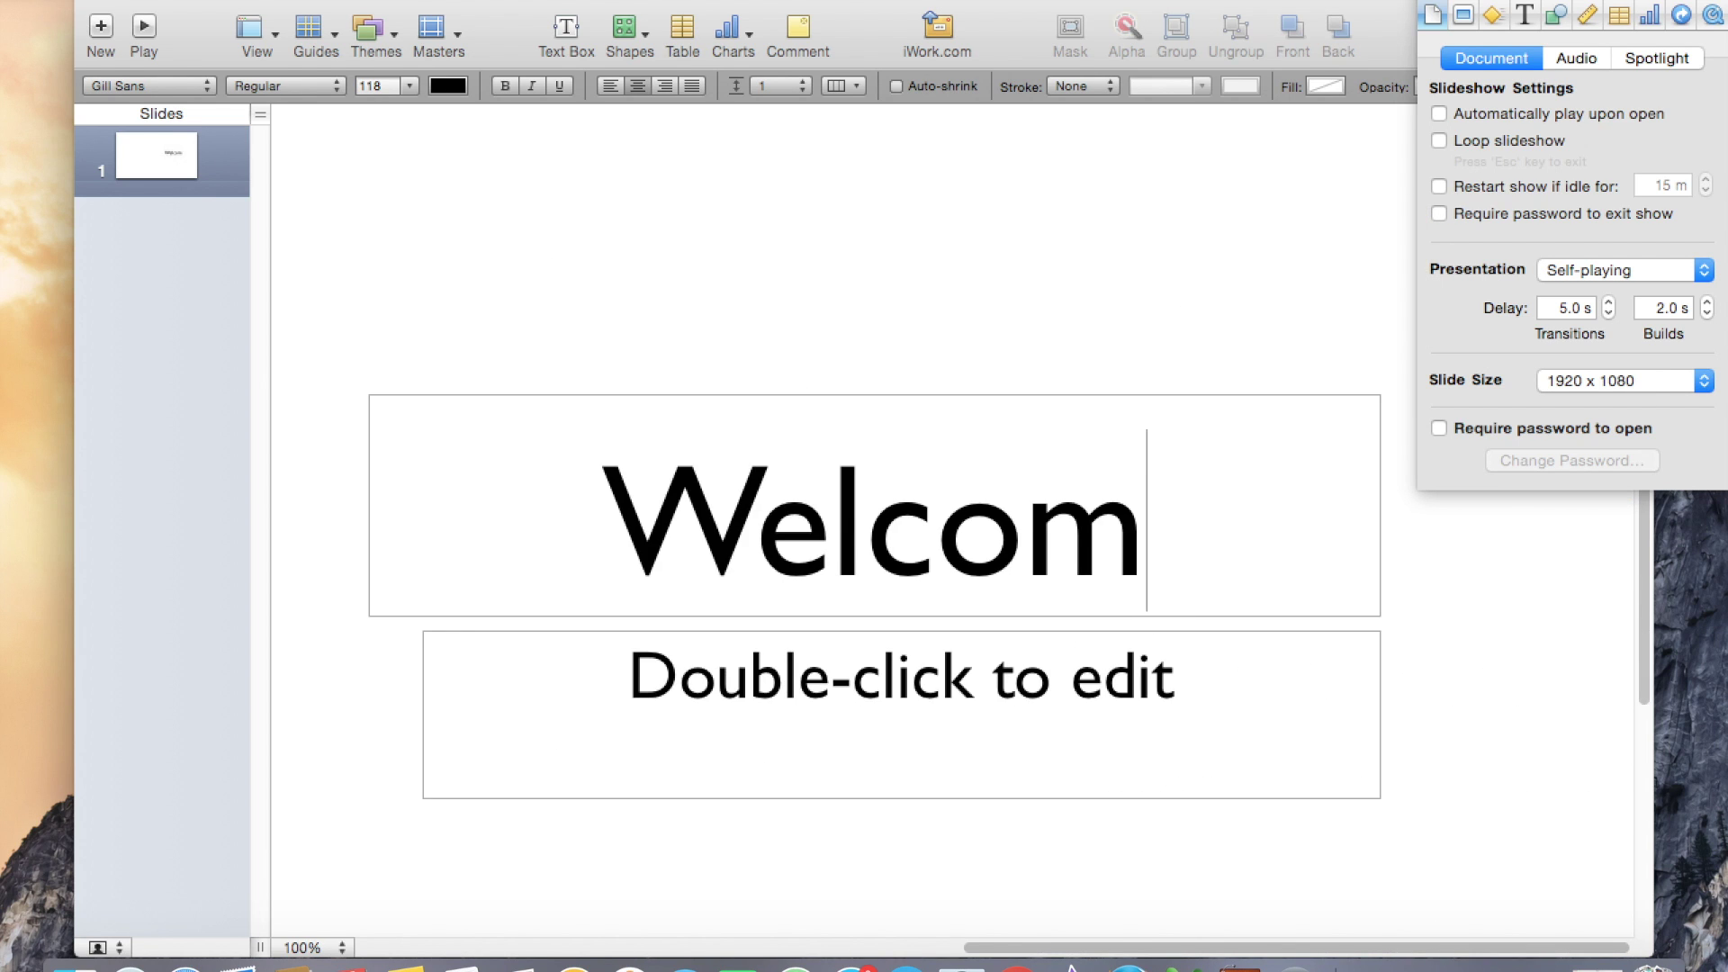
text(e)
click(1004, 686)
double_click(1005, 686)
text(to India)
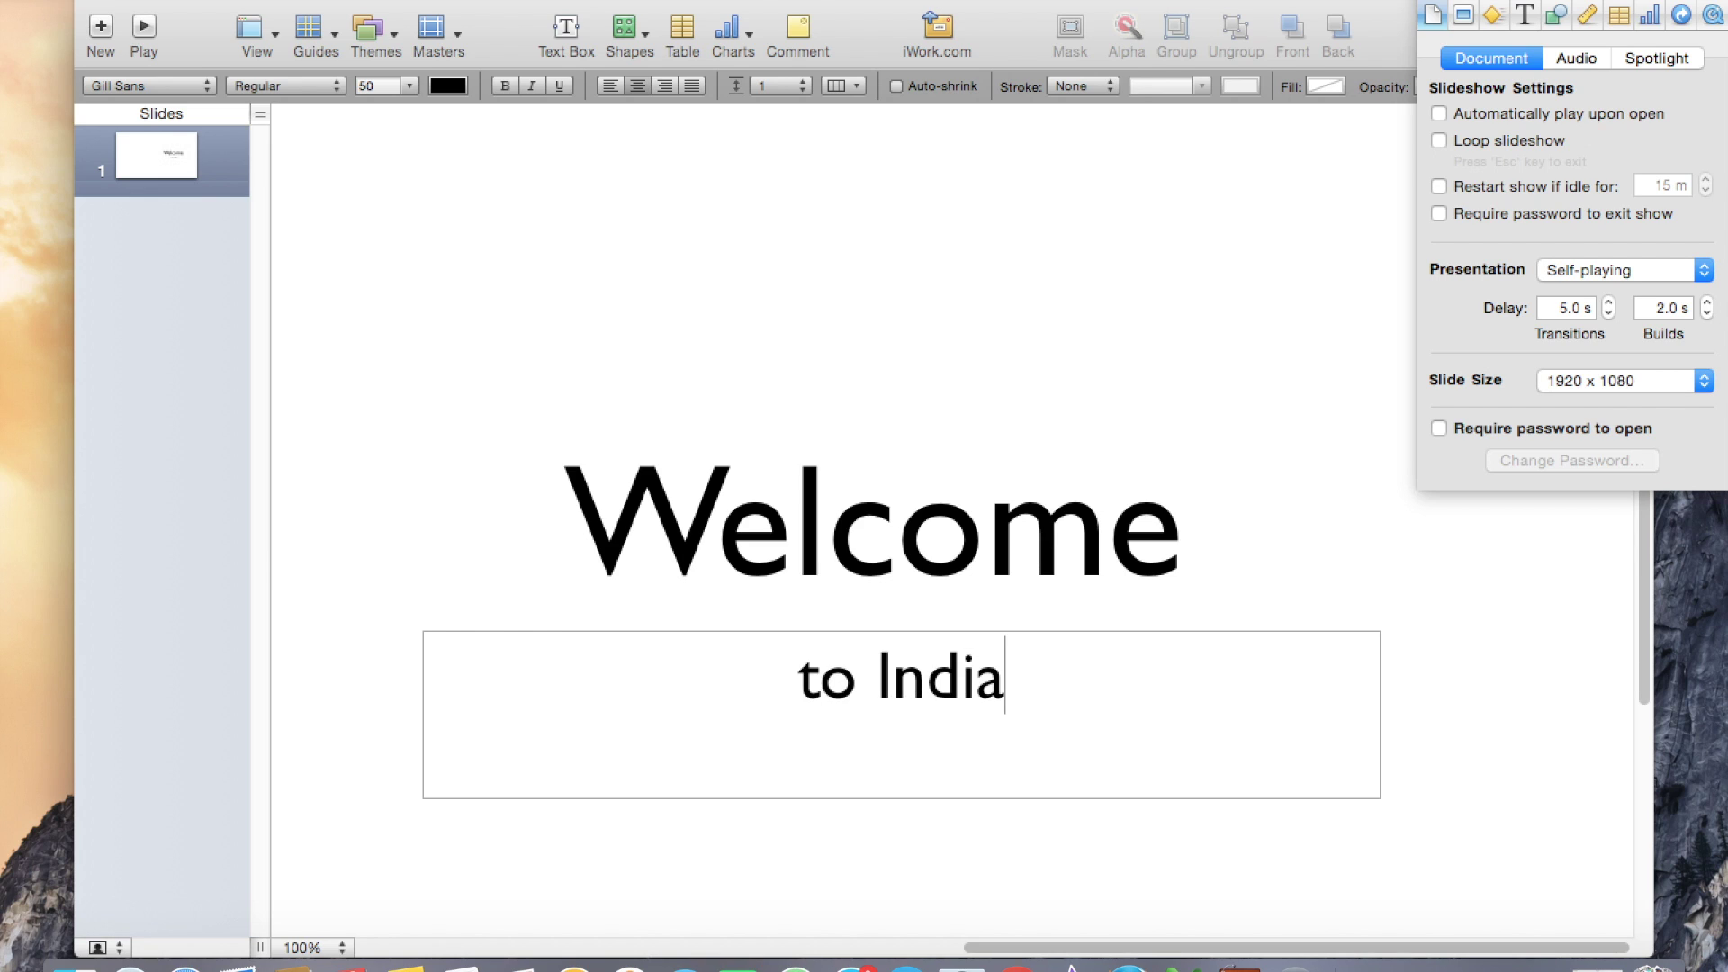
click(847, 754)
Narrow the Welcome and to India boxes further, shifting both texts right.
click(512, 401)
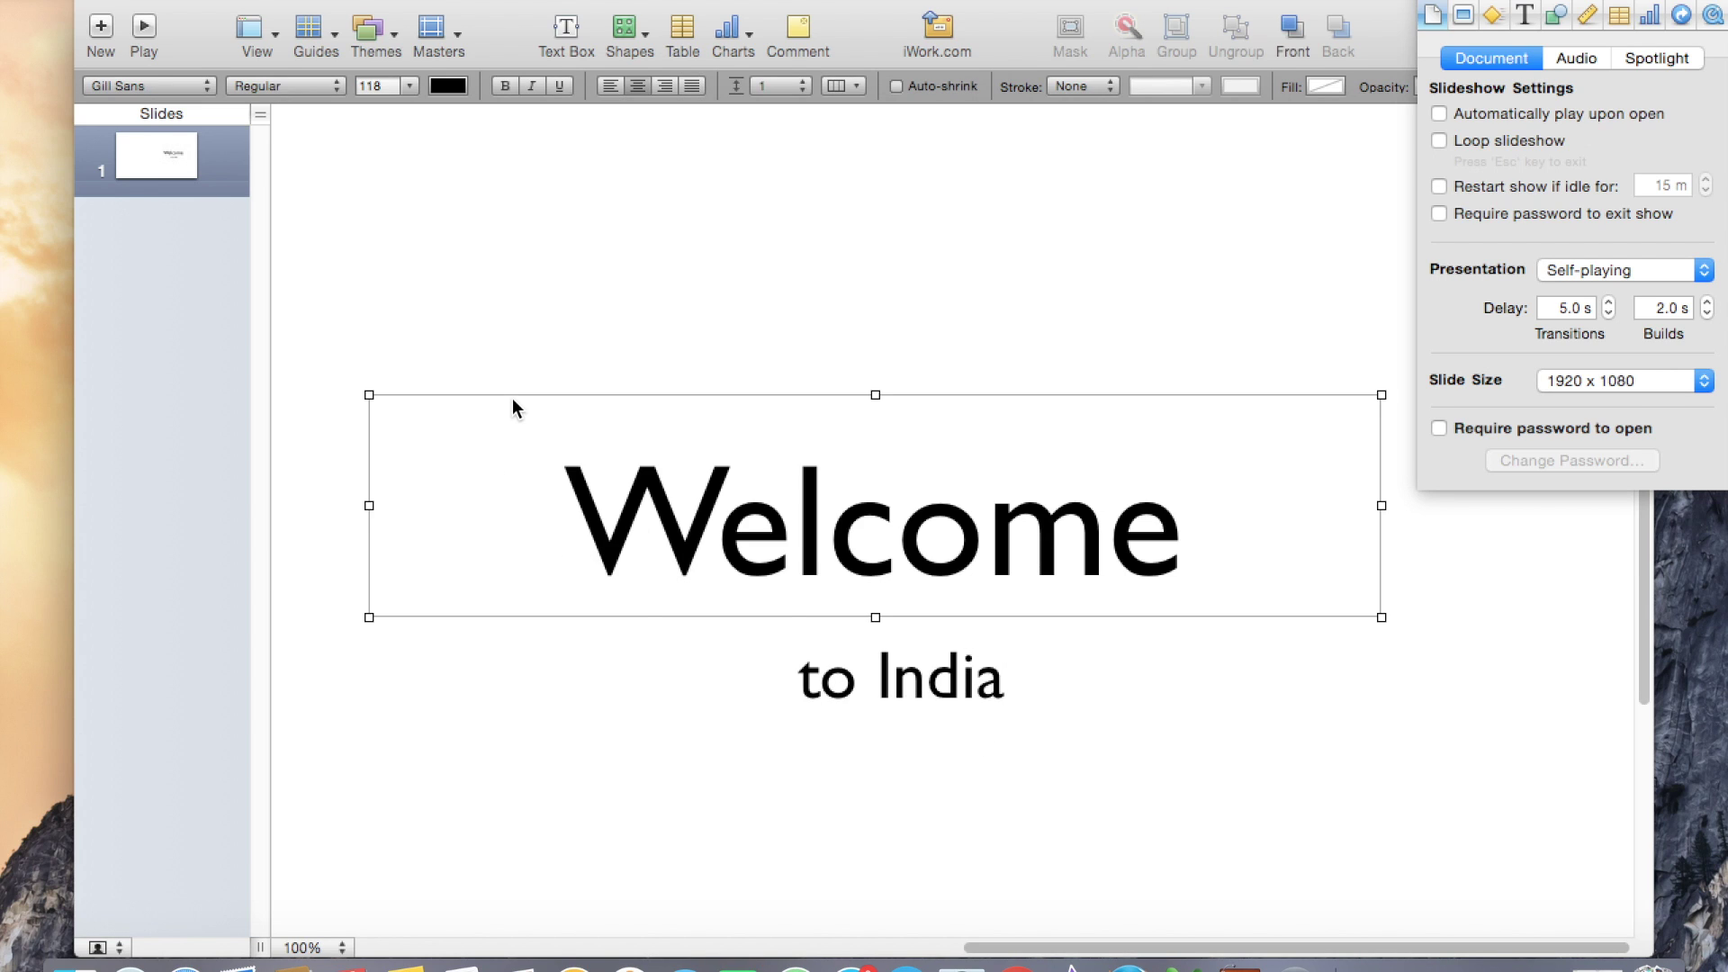
click(544, 571)
click(328, 498)
click(554, 533)
drag(368, 501, 660, 502)
click(406, 727)
drag(422, 715, 725, 716)
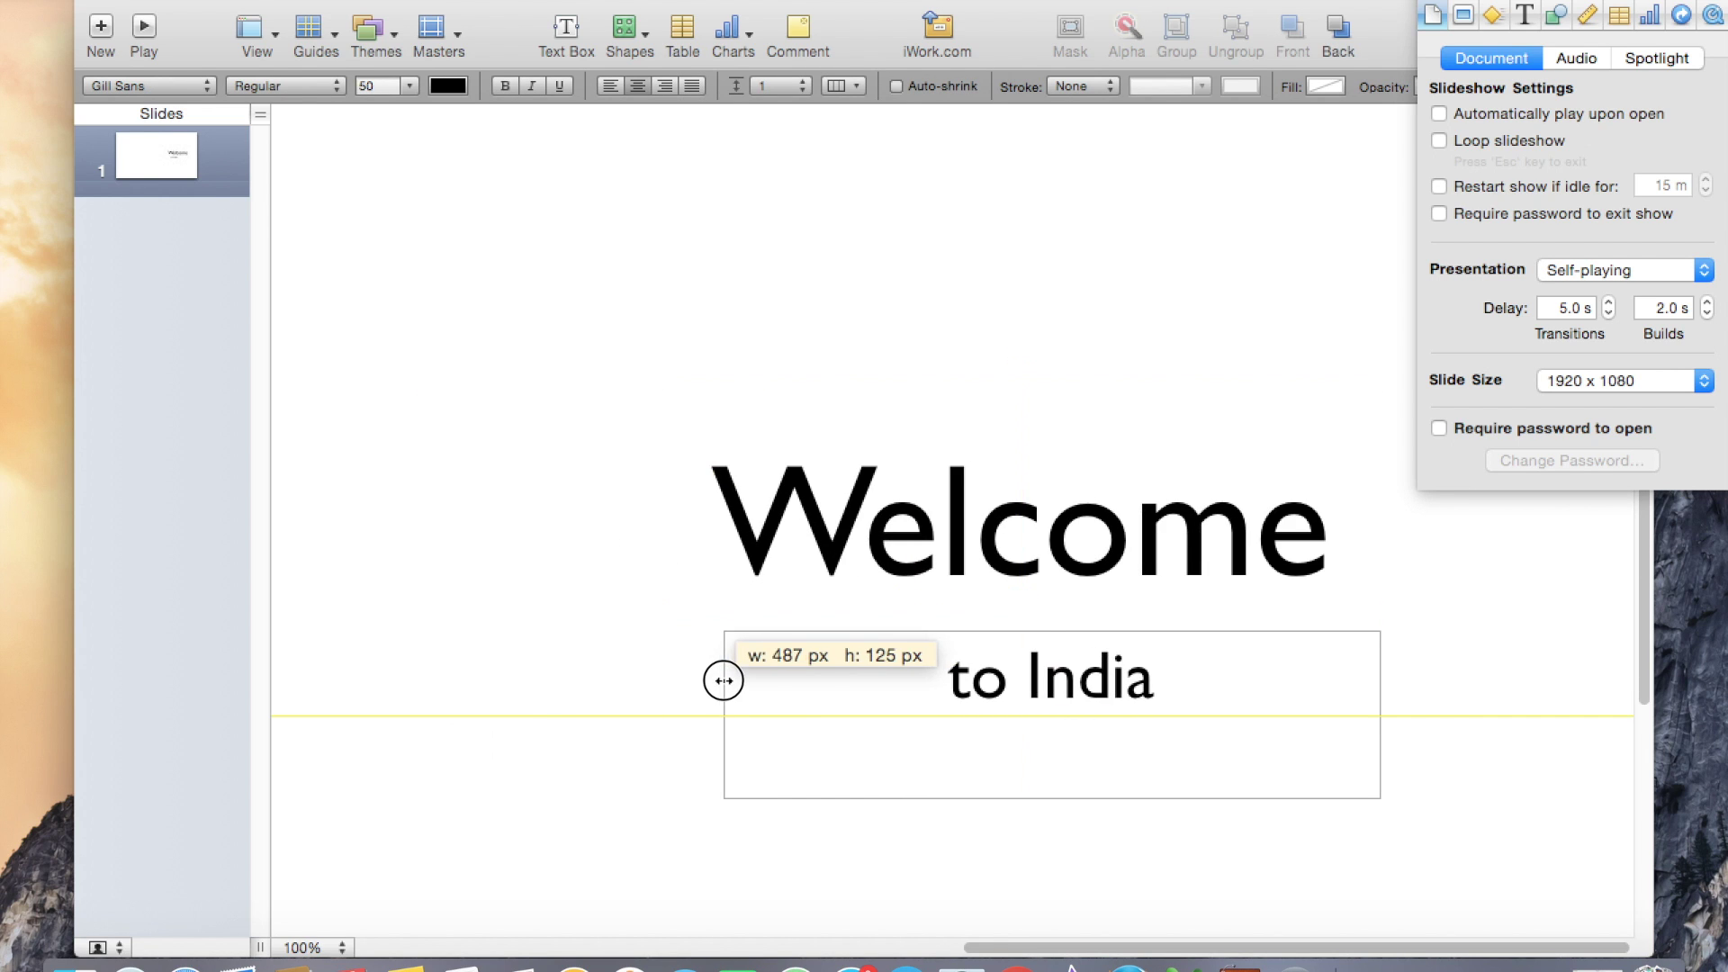
click(676, 315)
Insert a rounded rectangle with no fill and a 5 px outline.
click(624, 29)
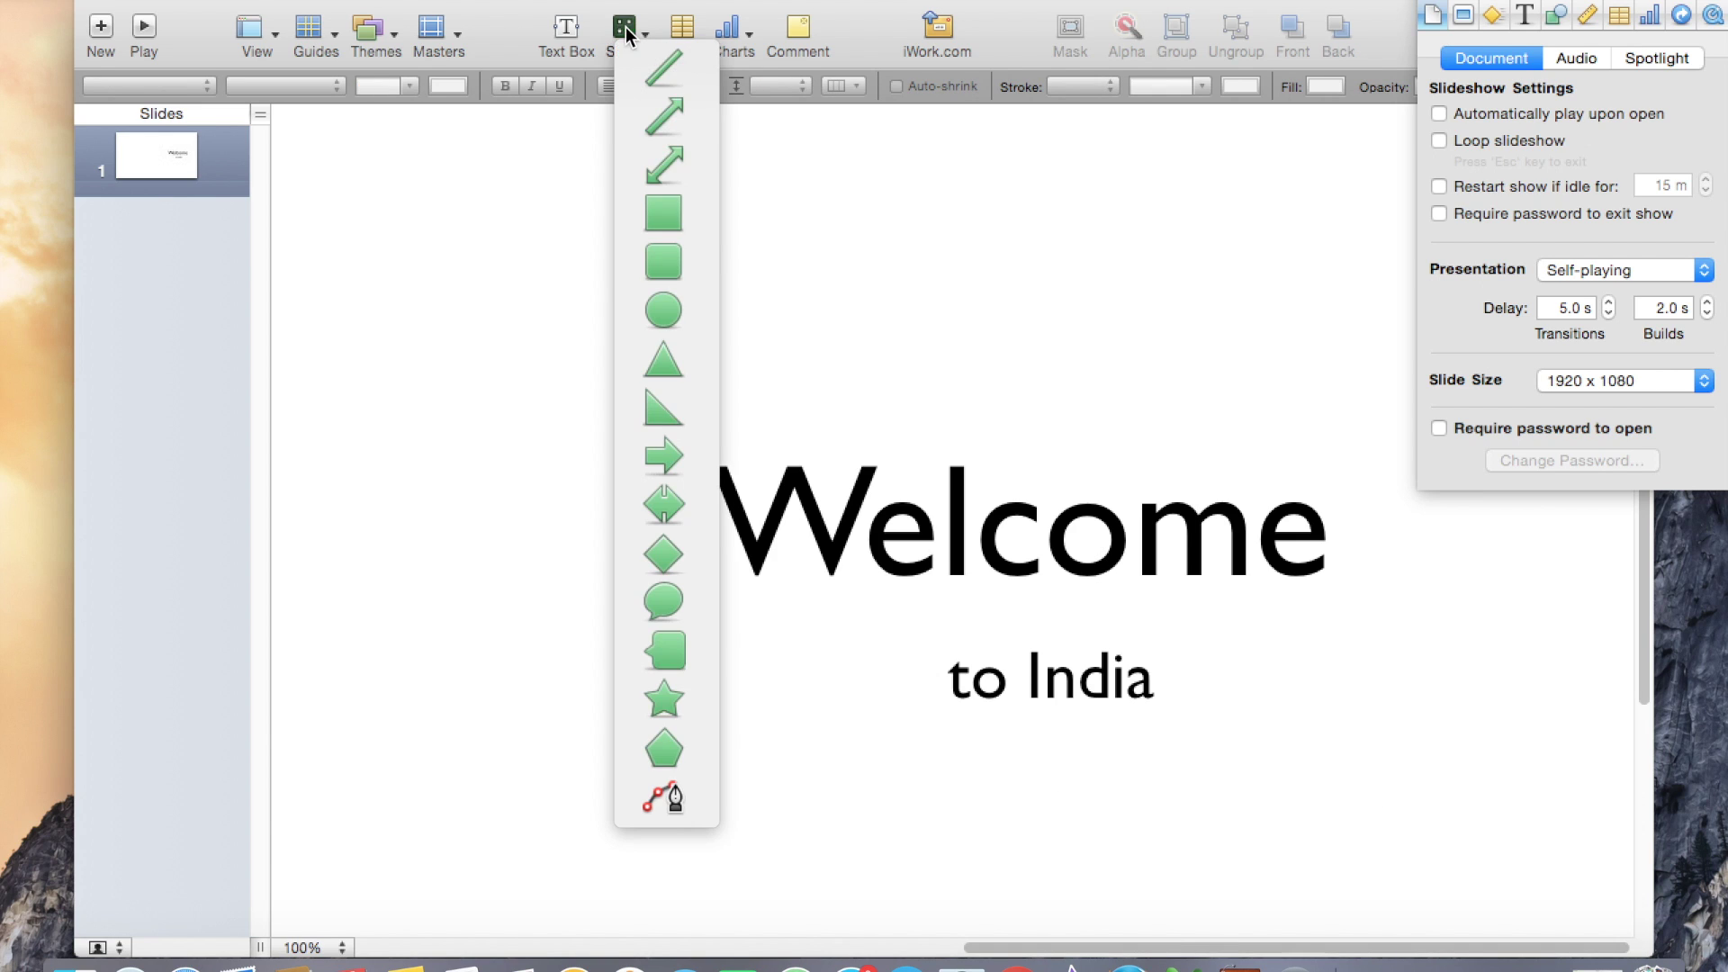
click(661, 259)
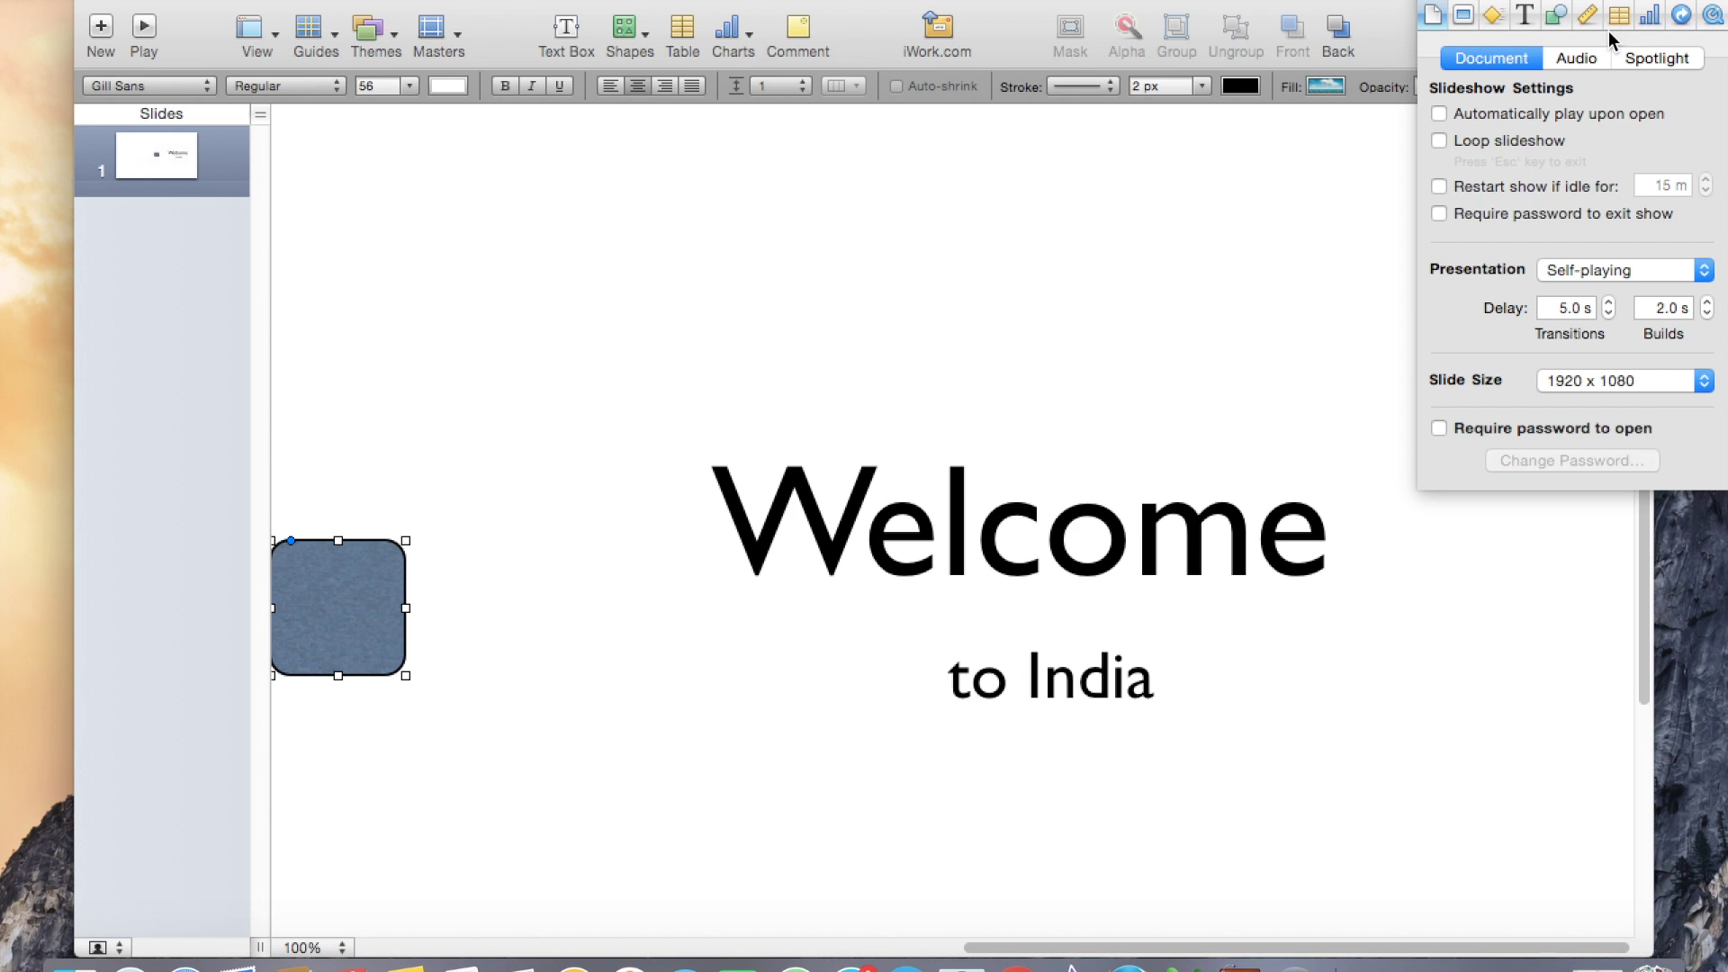
click(1556, 16)
click(1533, 84)
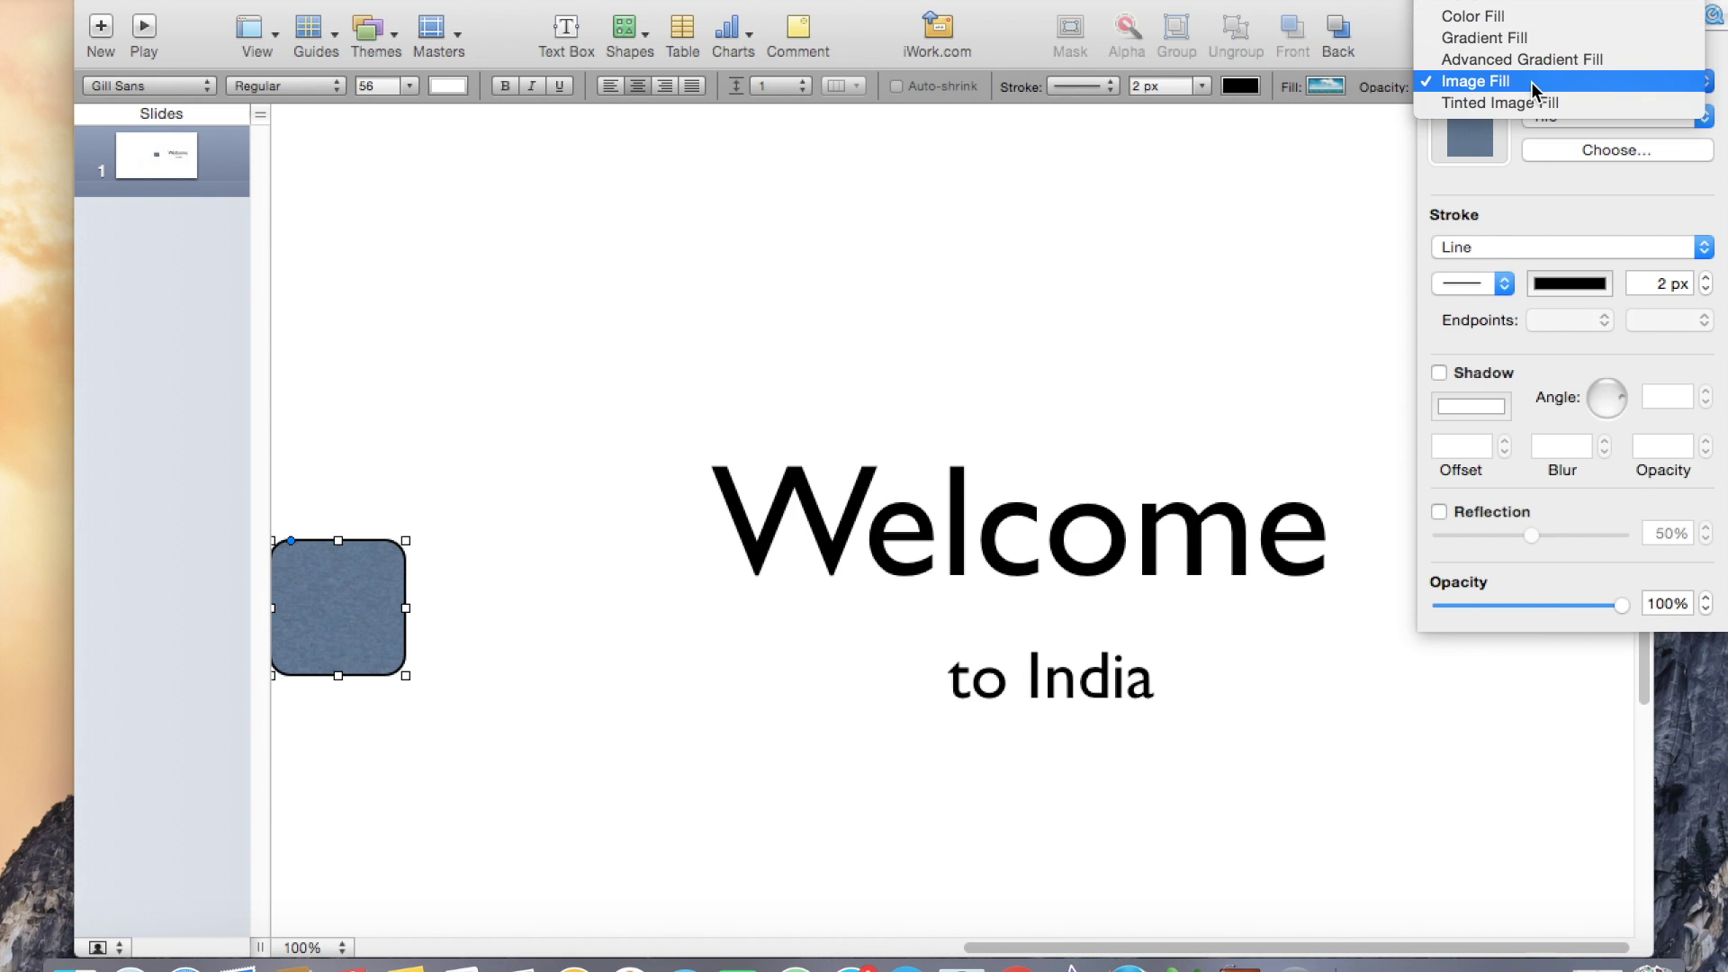
click(1510, 4)
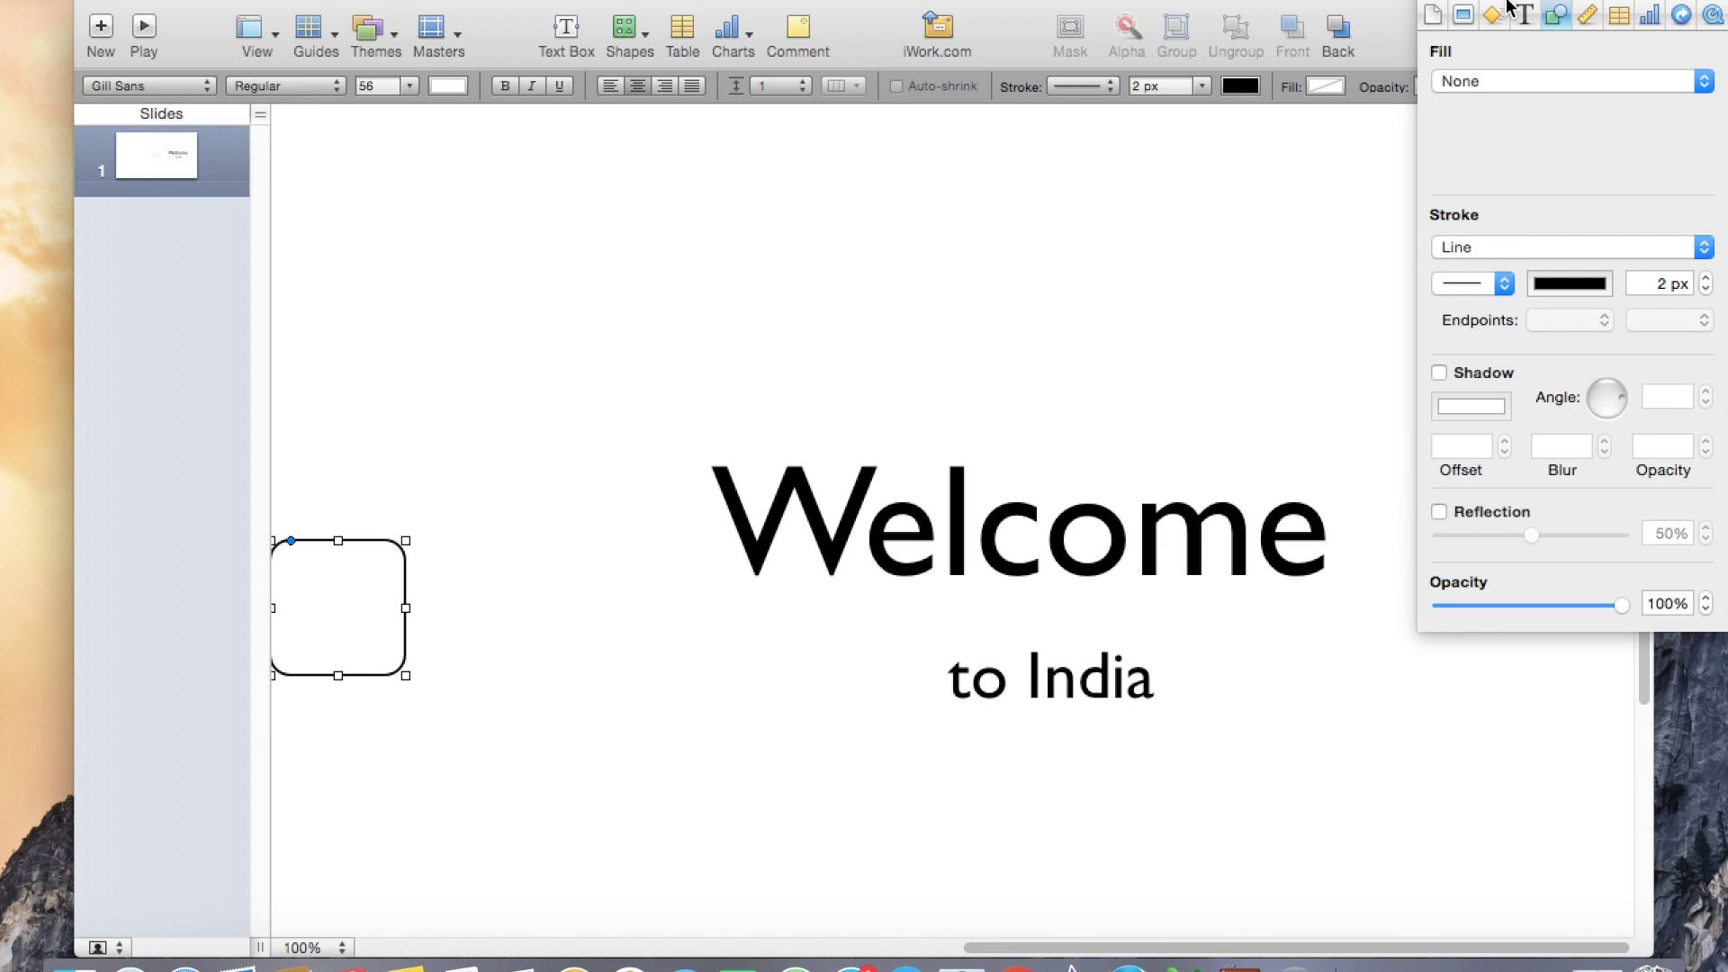
click(1667, 283)
click(1667, 284)
key(BackSpace)
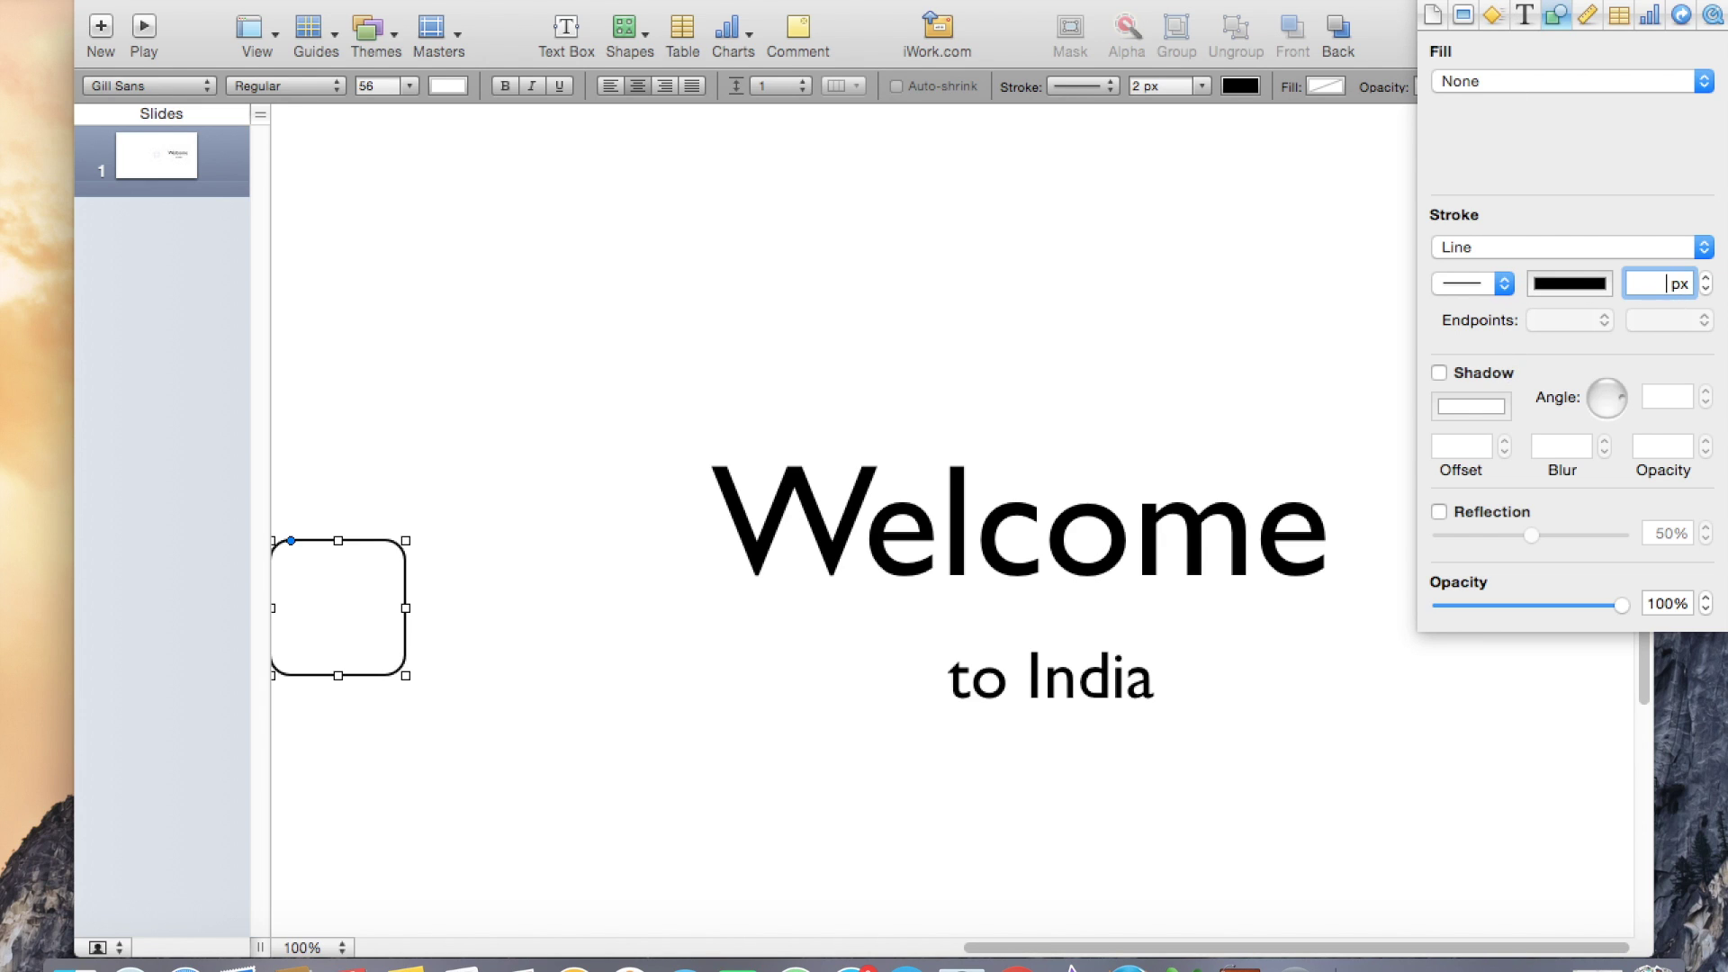
click(364, 613)
Reshape the rounded rectangle into a tall, narrow bar left of Welcome.
click(371, 605)
drag(447, 598, 719, 557)
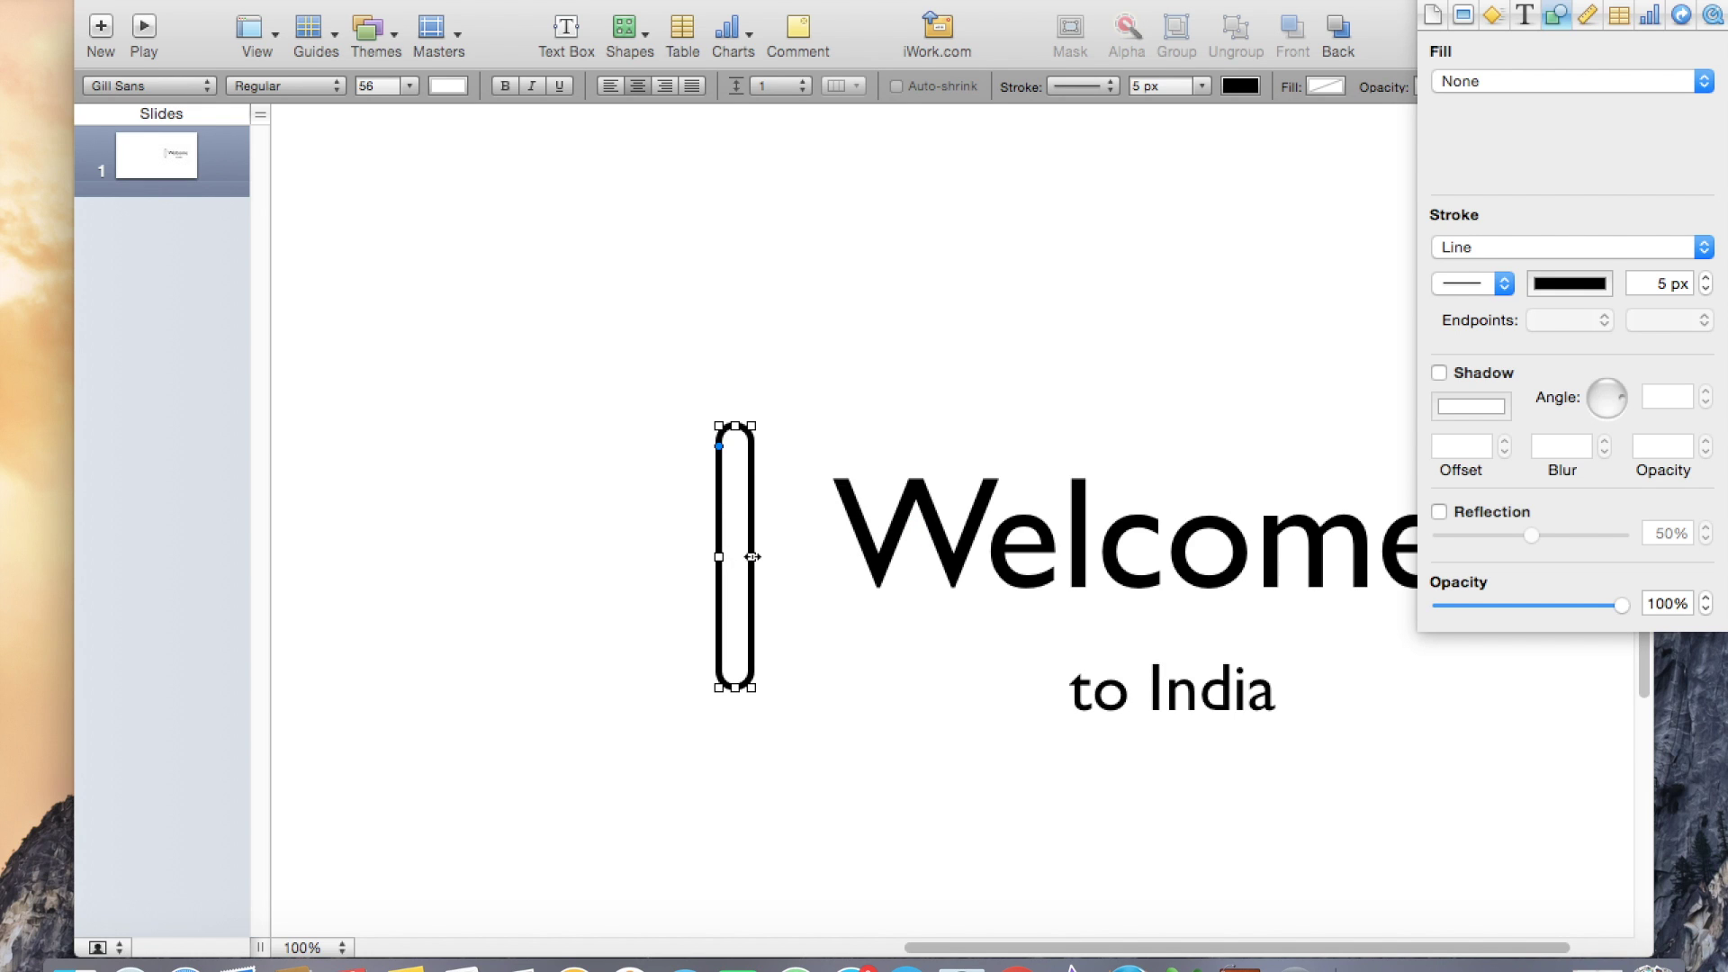
click(686, 377)
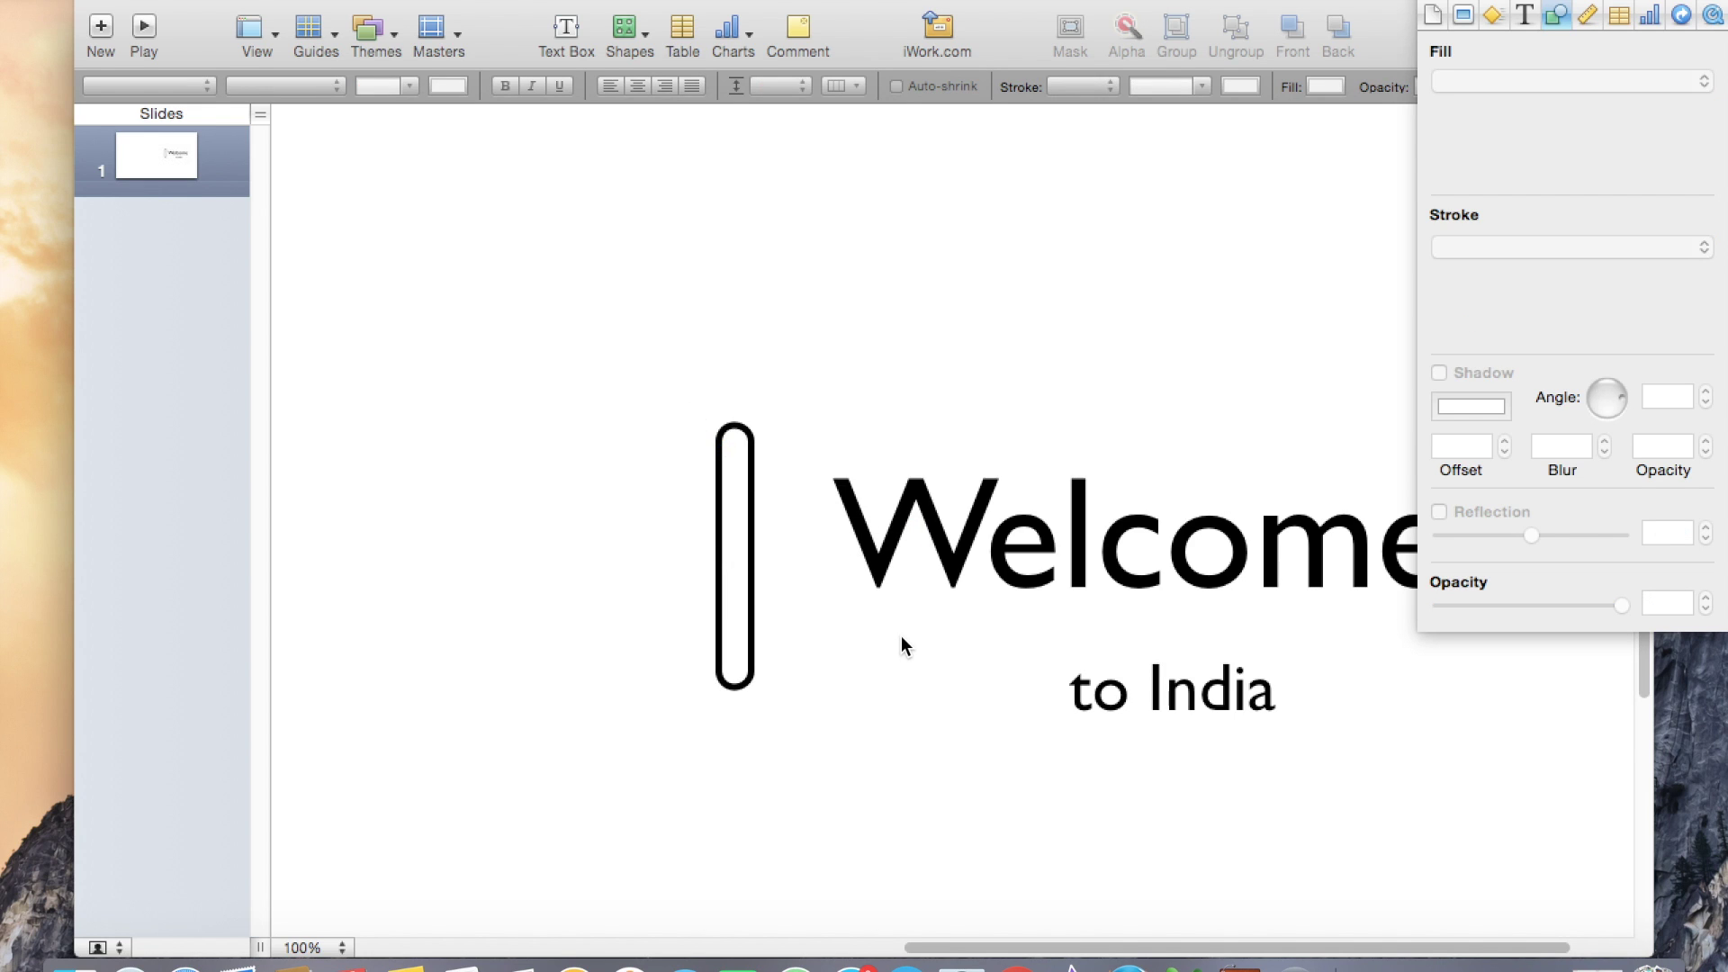
scroll(899, 641, right, 3)
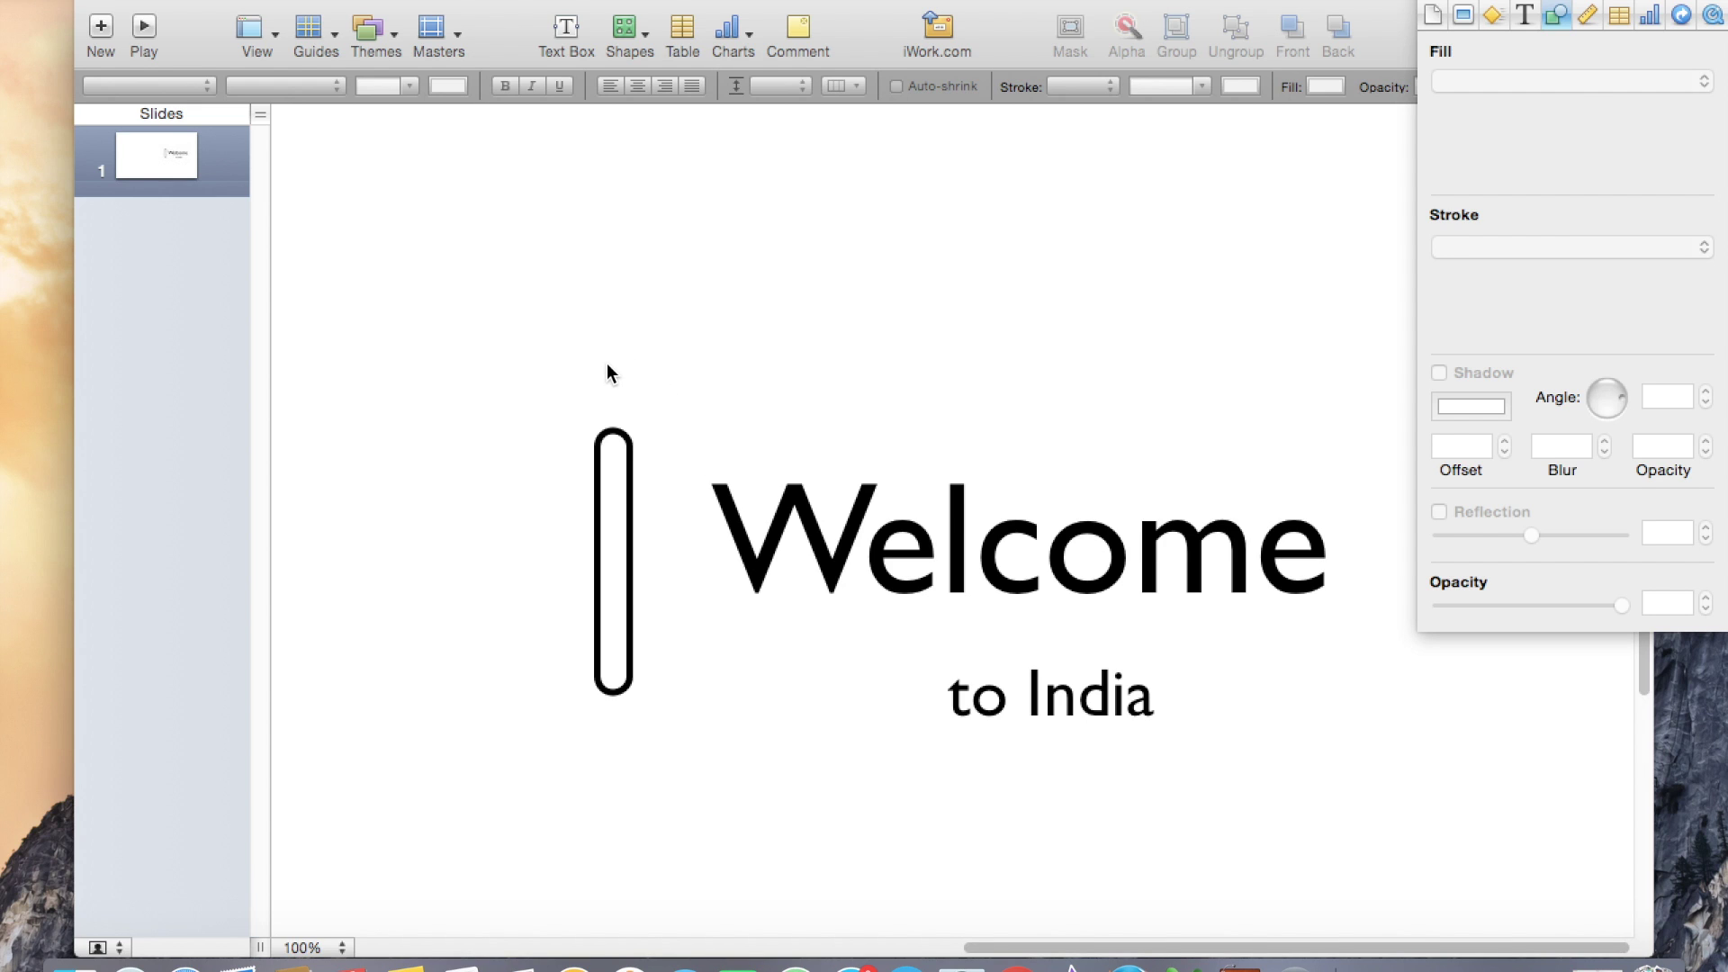
click(624, 32)
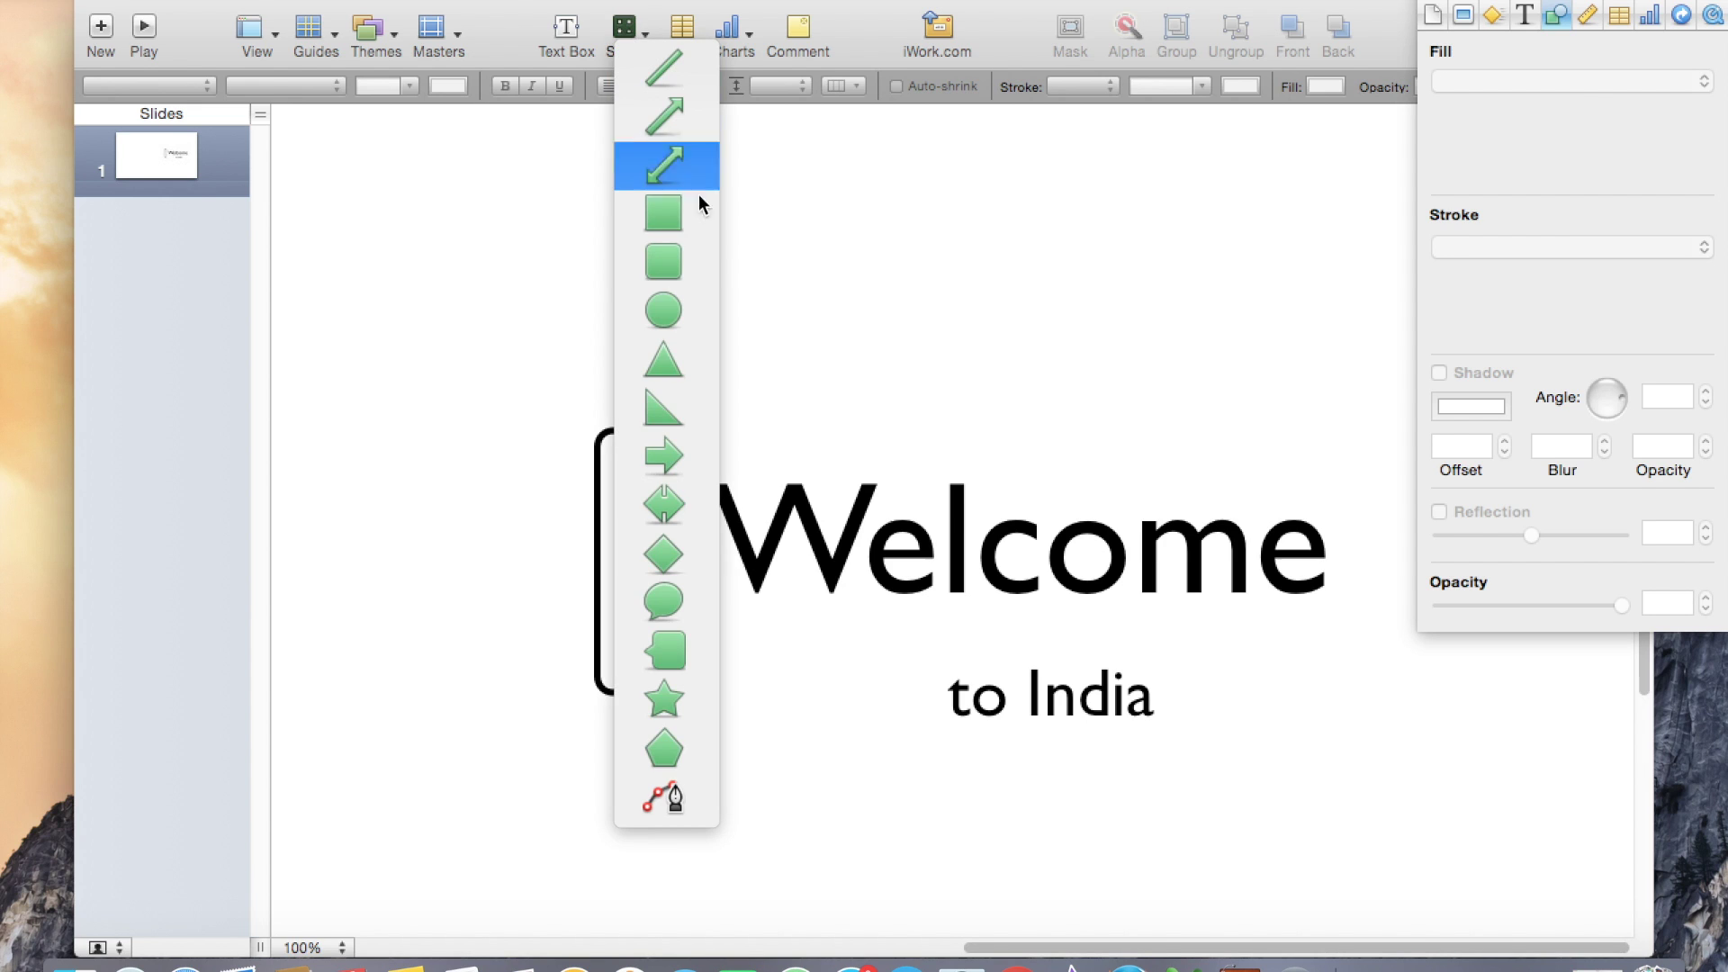
Place a circle above the bar with no fill and a 5 px outline.
click(670, 321)
drag(328, 606, 602, 327)
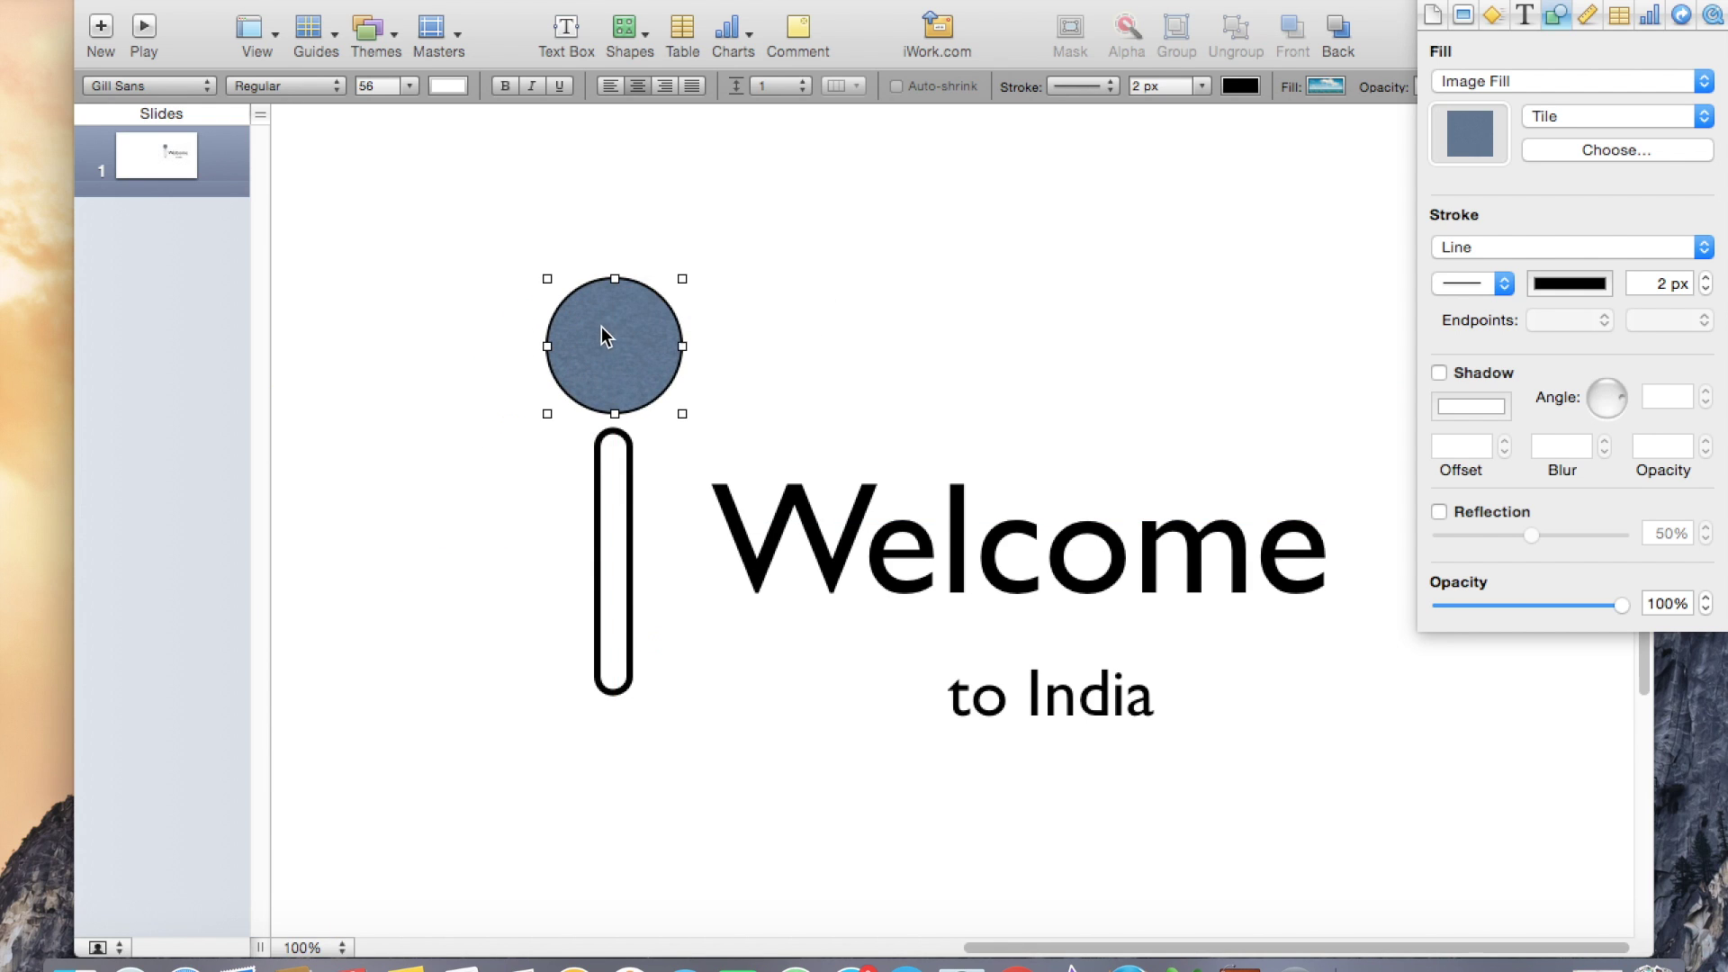
click(1490, 80)
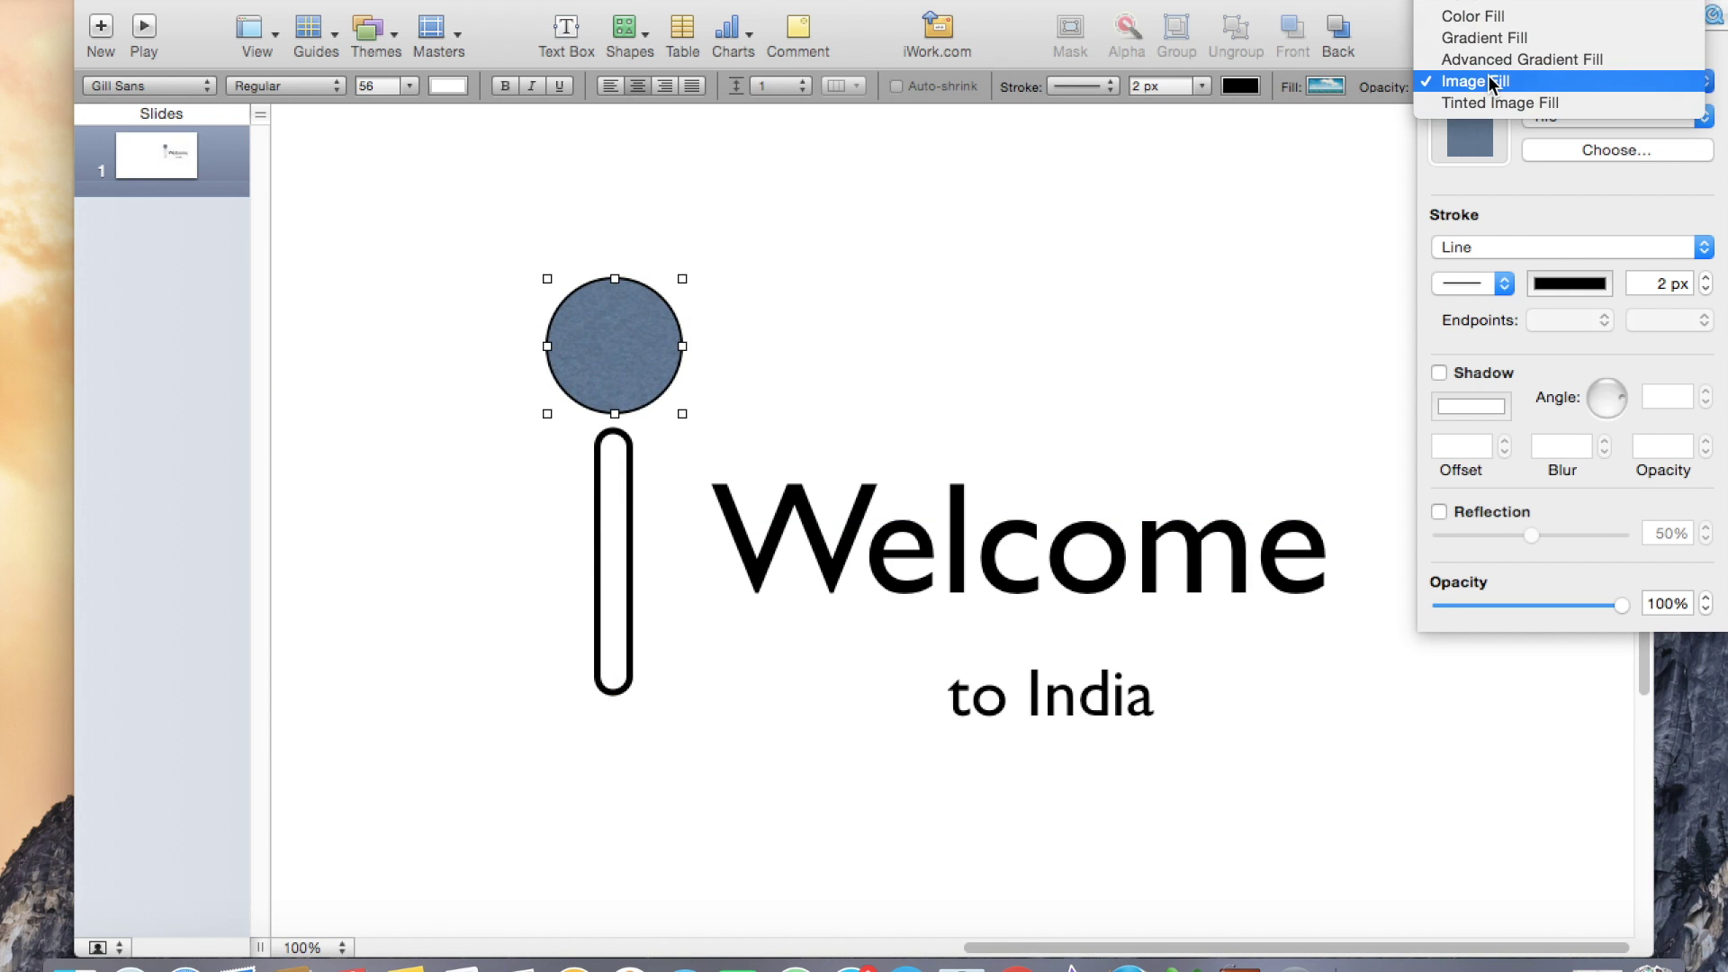
click(1477, 3)
click(1666, 287)
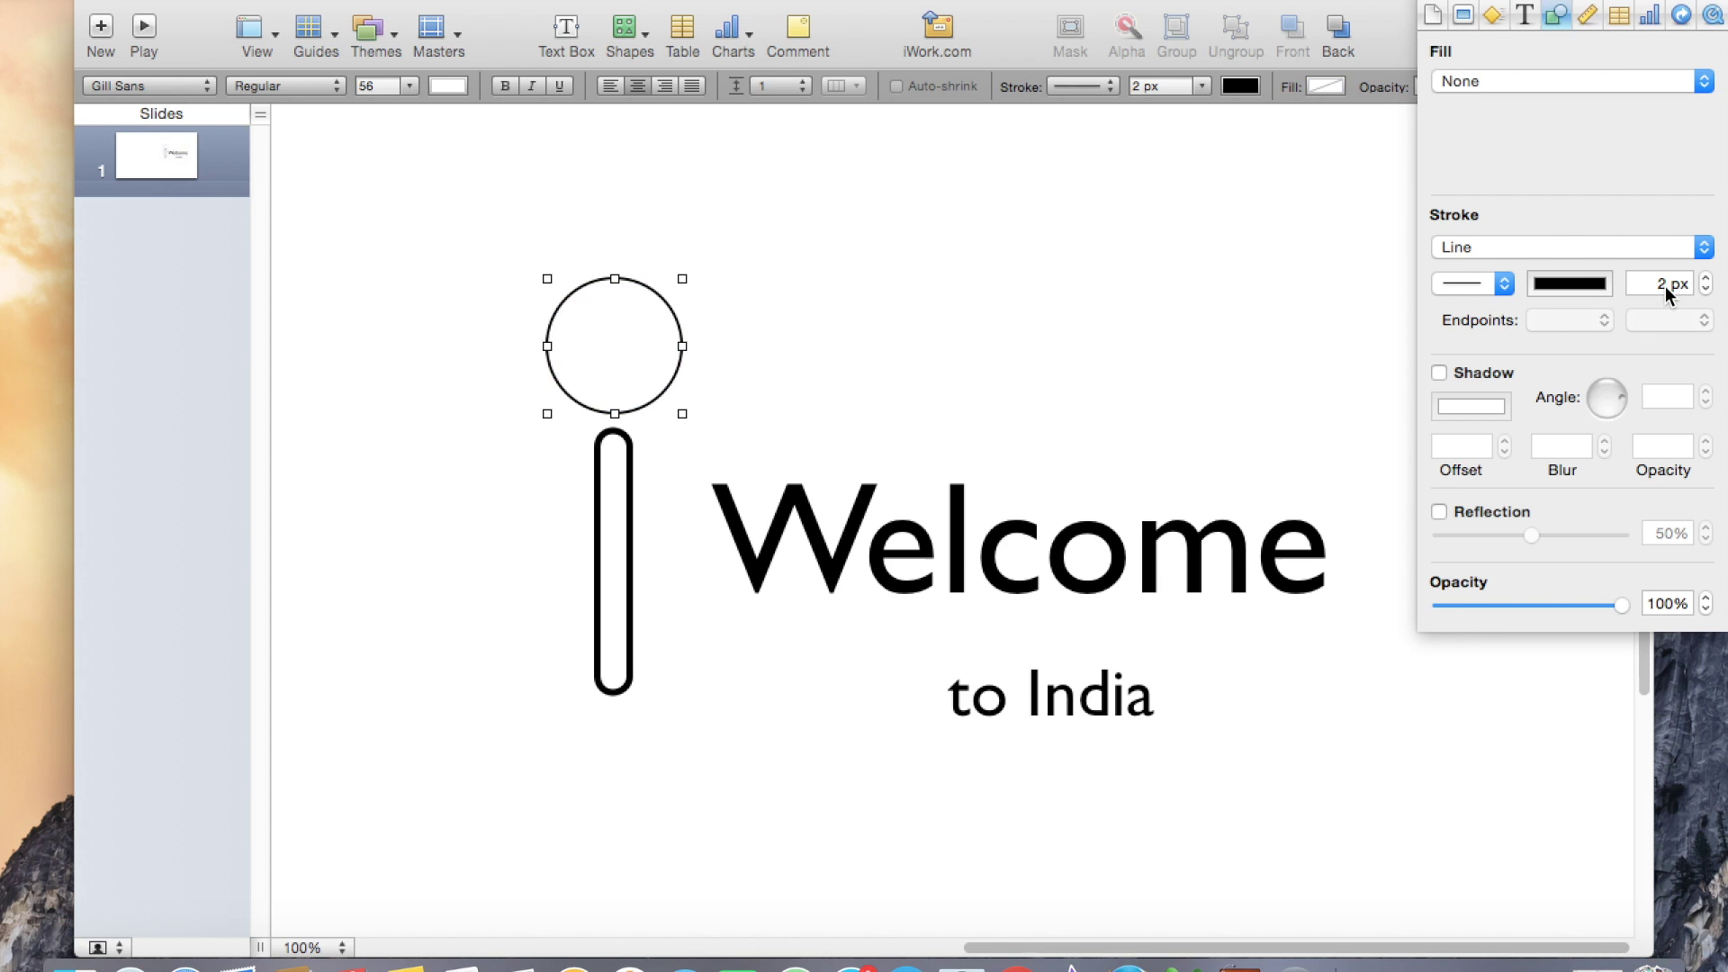
key(BackSpace)
text(5)
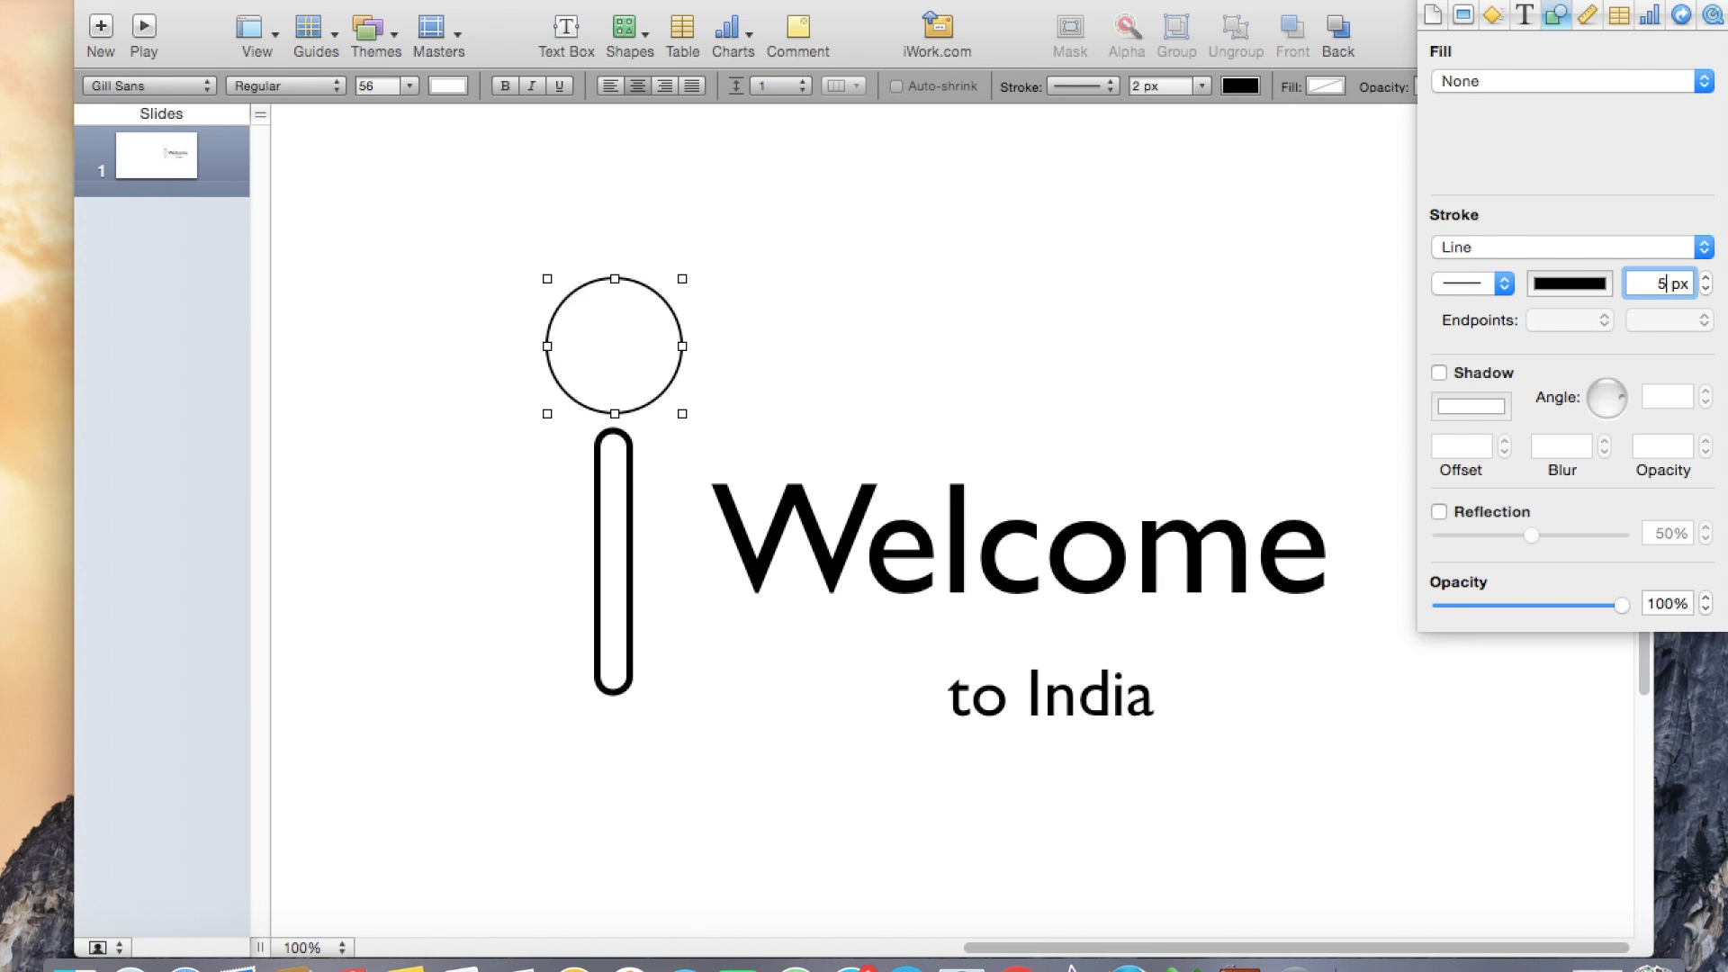
click(872, 349)
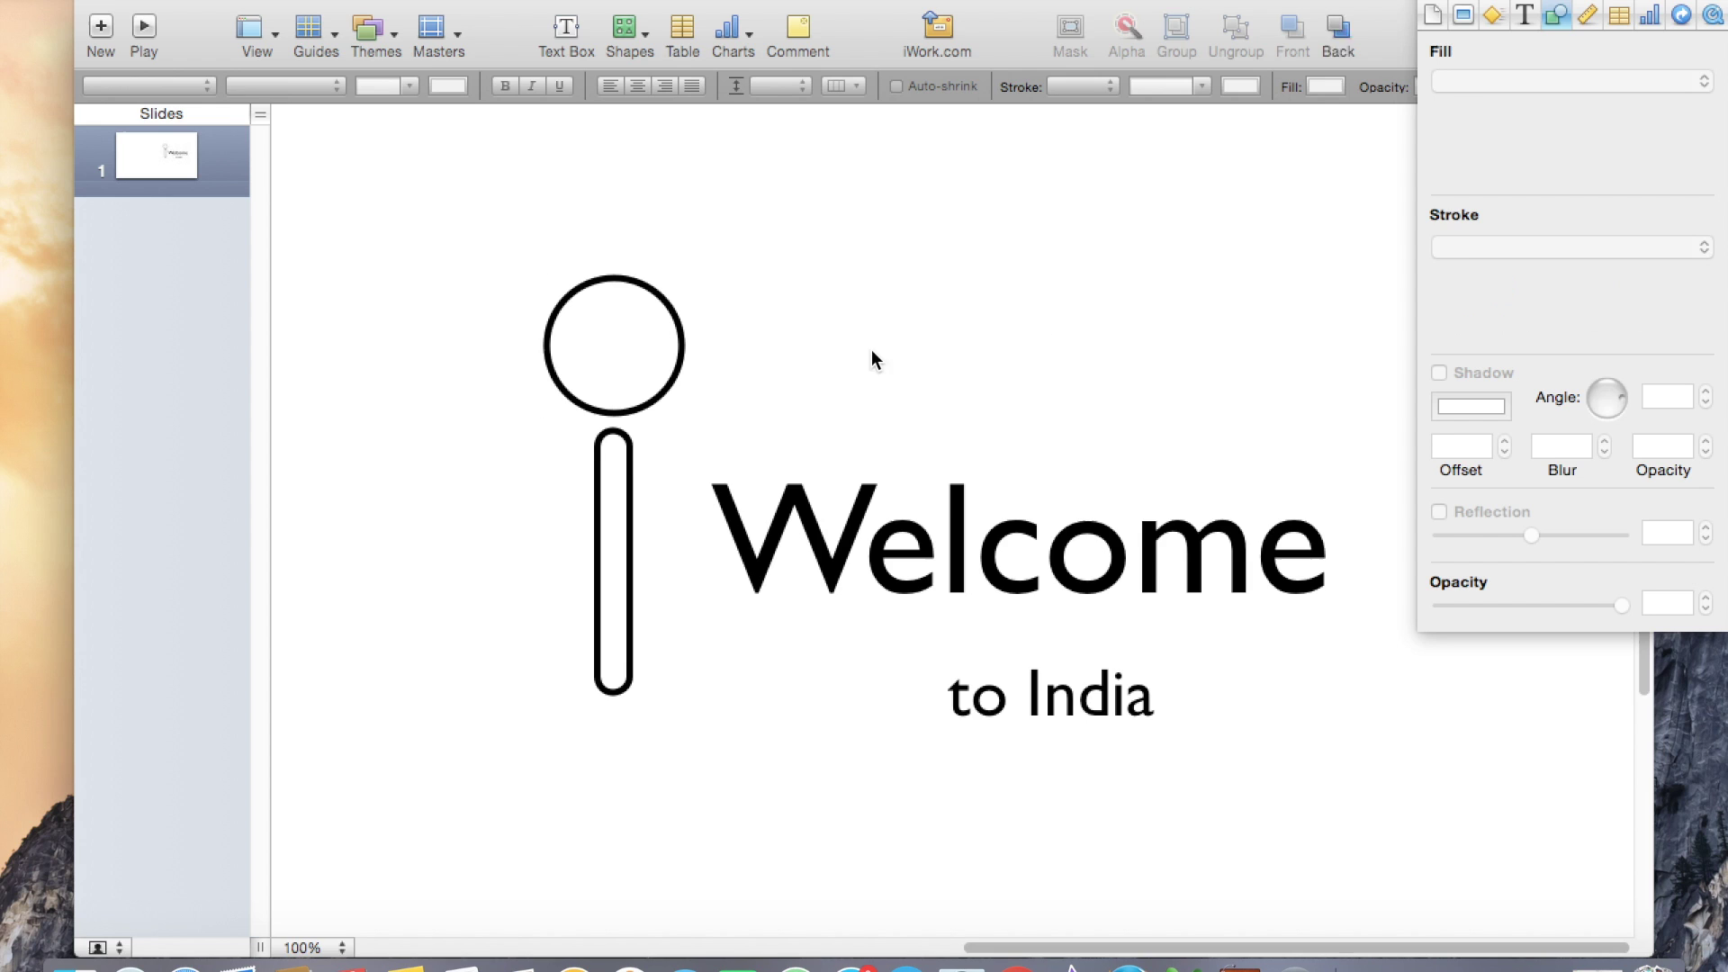
Narrow the circle into a slim ellipse forming the dot of the 'i'.
click(681, 345)
mouse_move(682, 345)
mouse_down()
mouse_move(551, 344)
mouse_move(587, 343)
mouse_up()
click(756, 369)
scroll(1098, 530, down, 1)
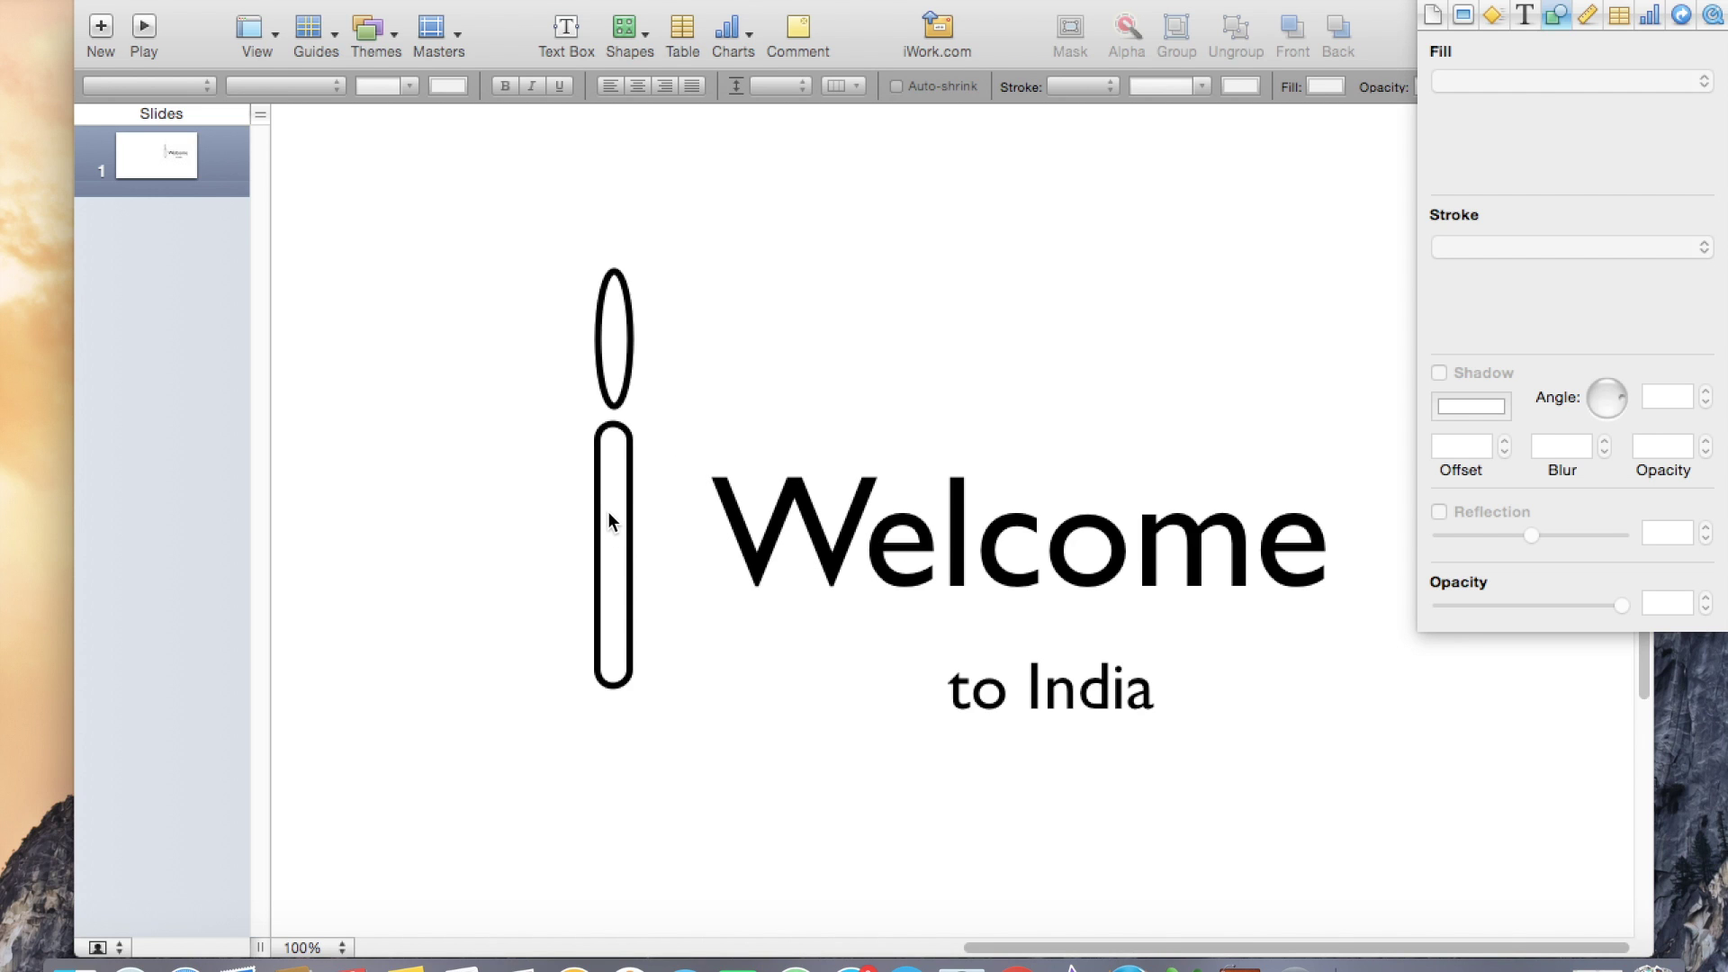
Reopen the Inspector with the tall rounded bar selected.
click(1435, 4)
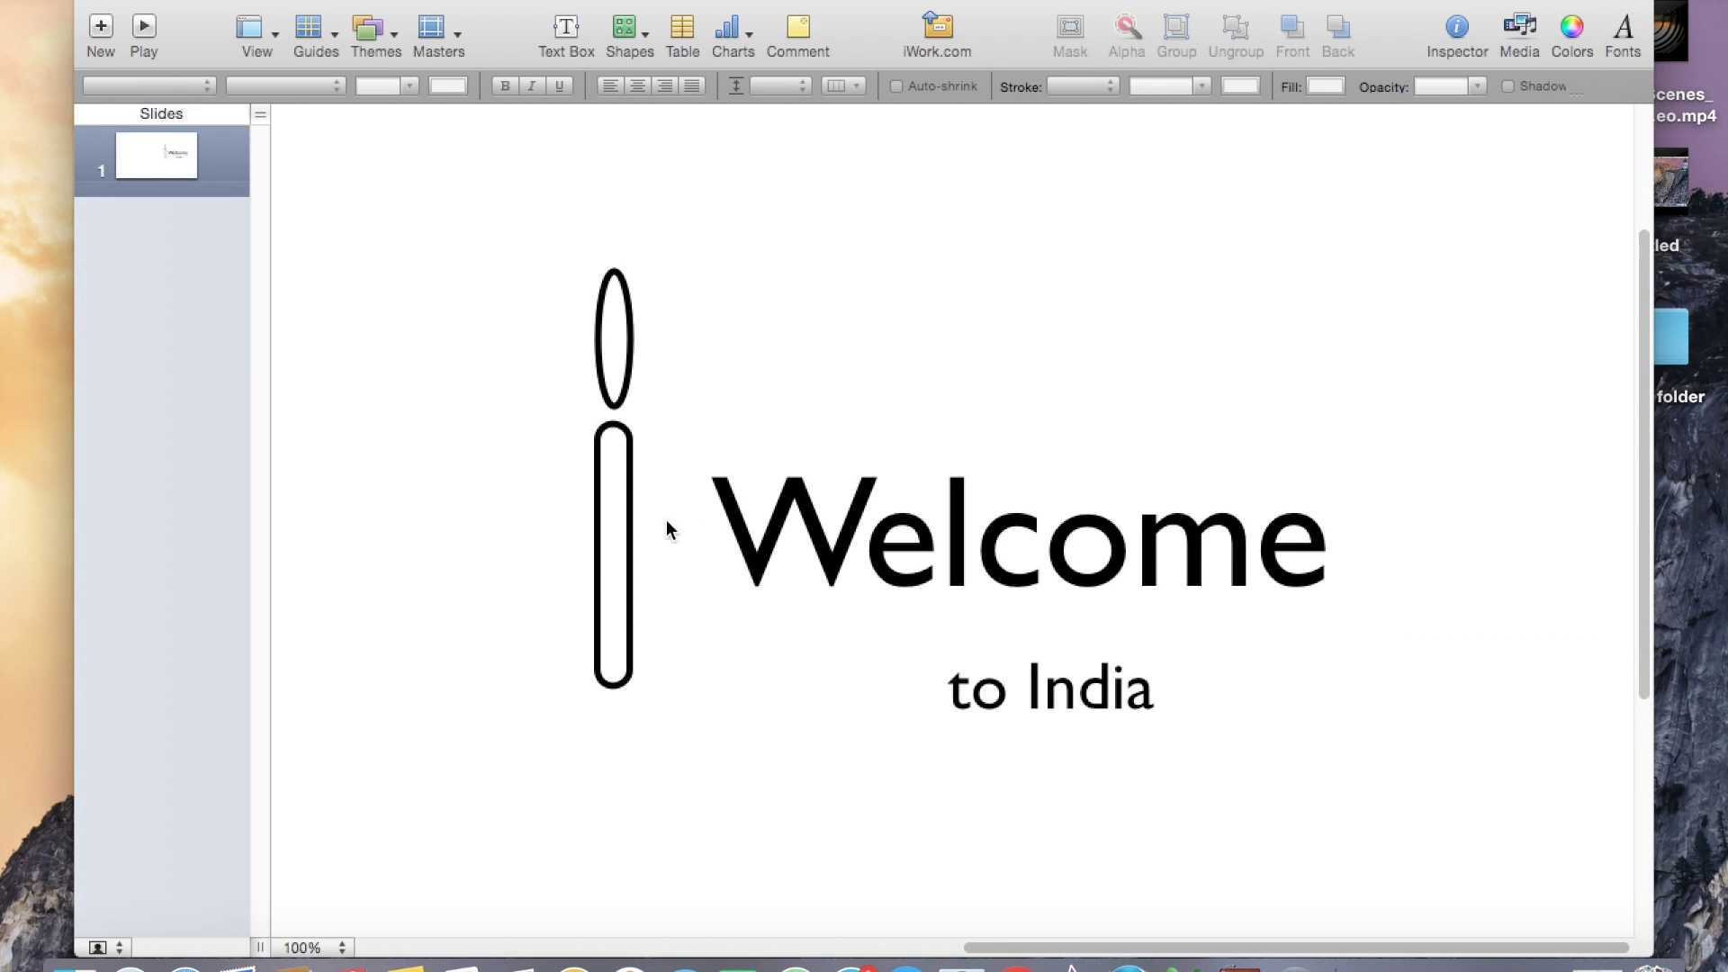
click(598, 608)
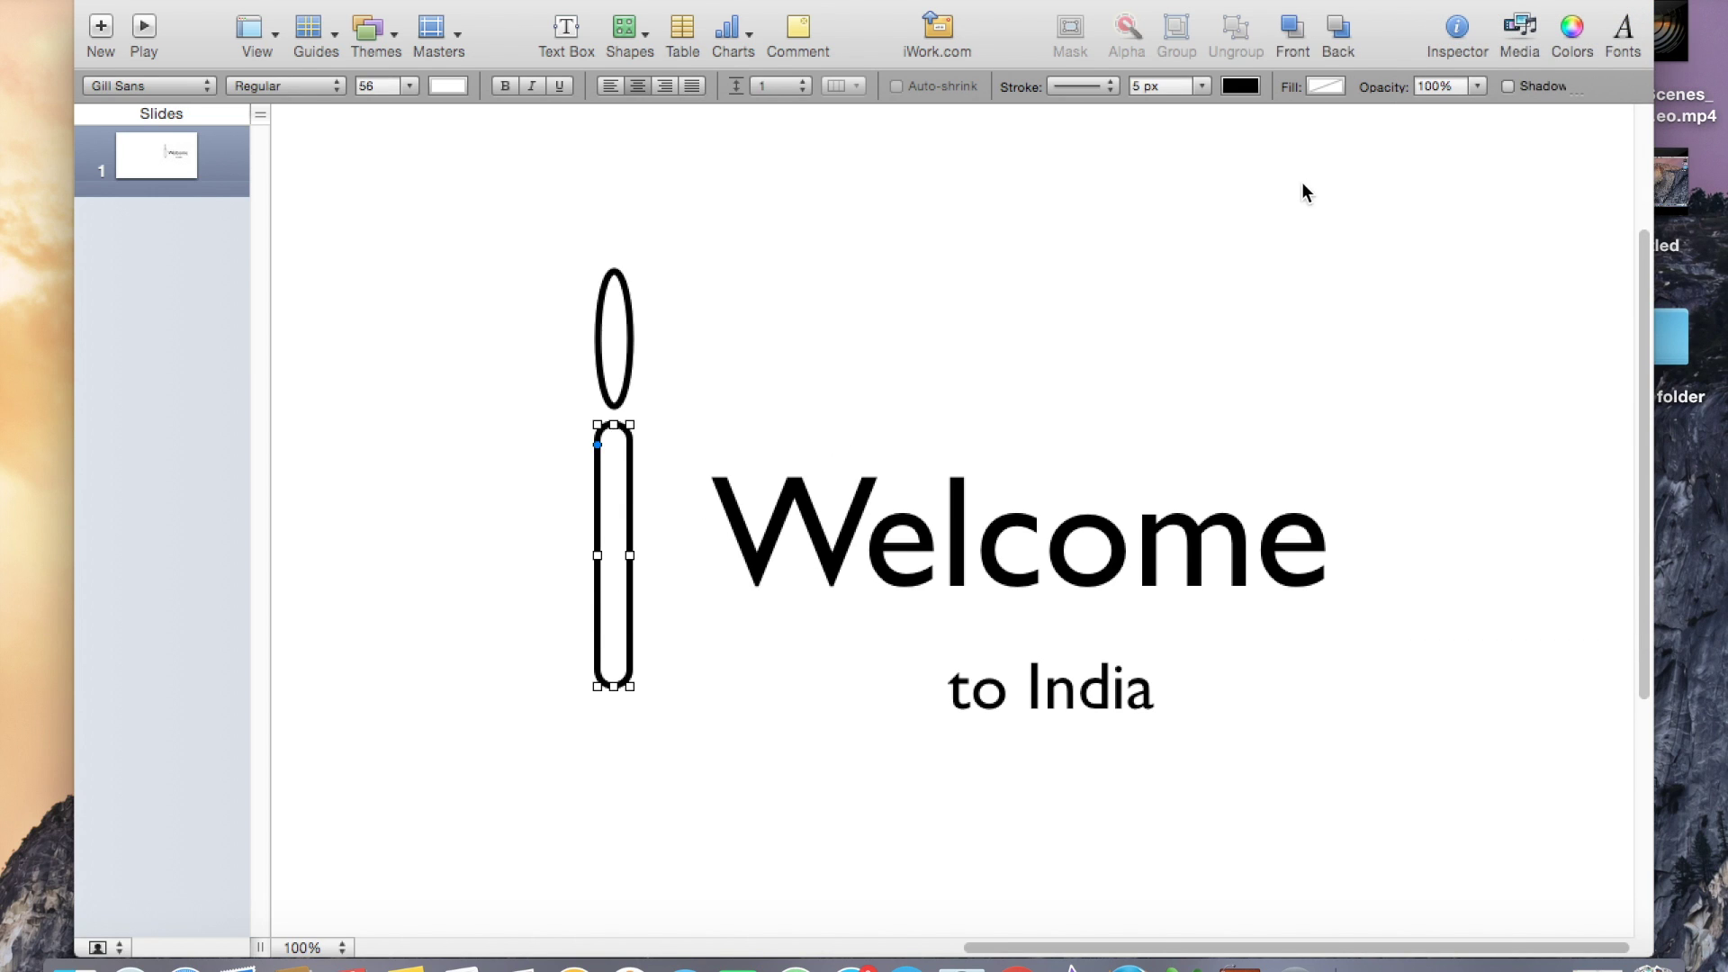
click(1454, 31)
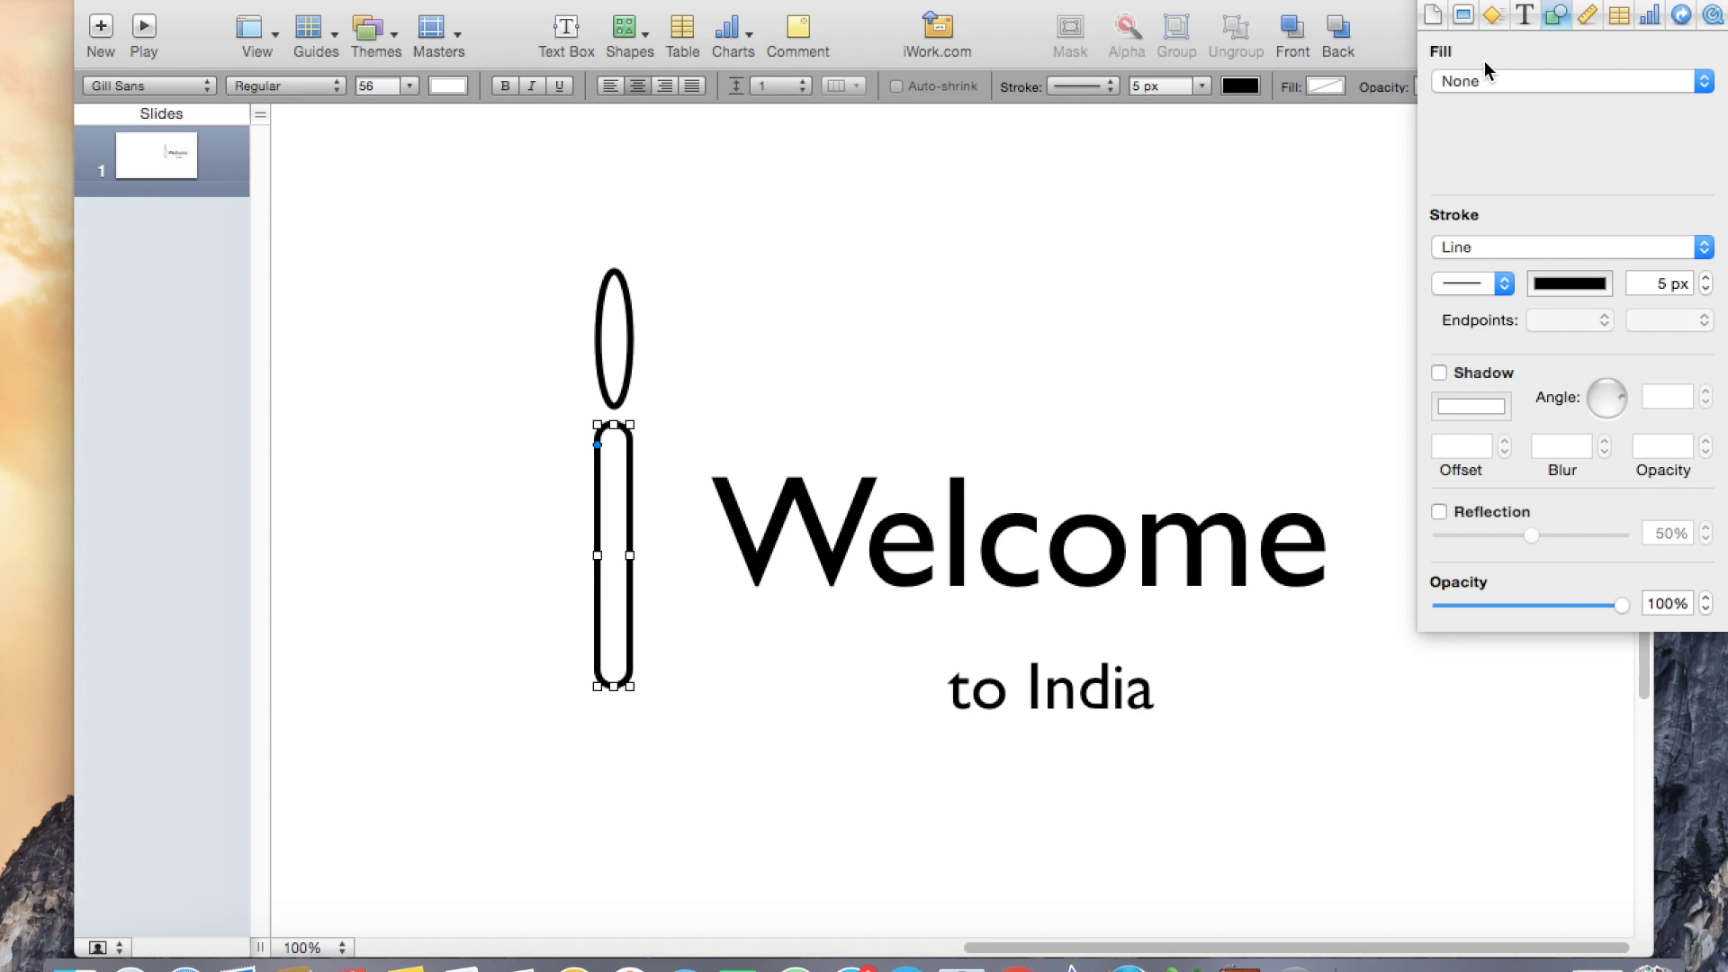
Give the logo's tall bar a Blast build-in effect.
click(1494, 13)
click(1518, 279)
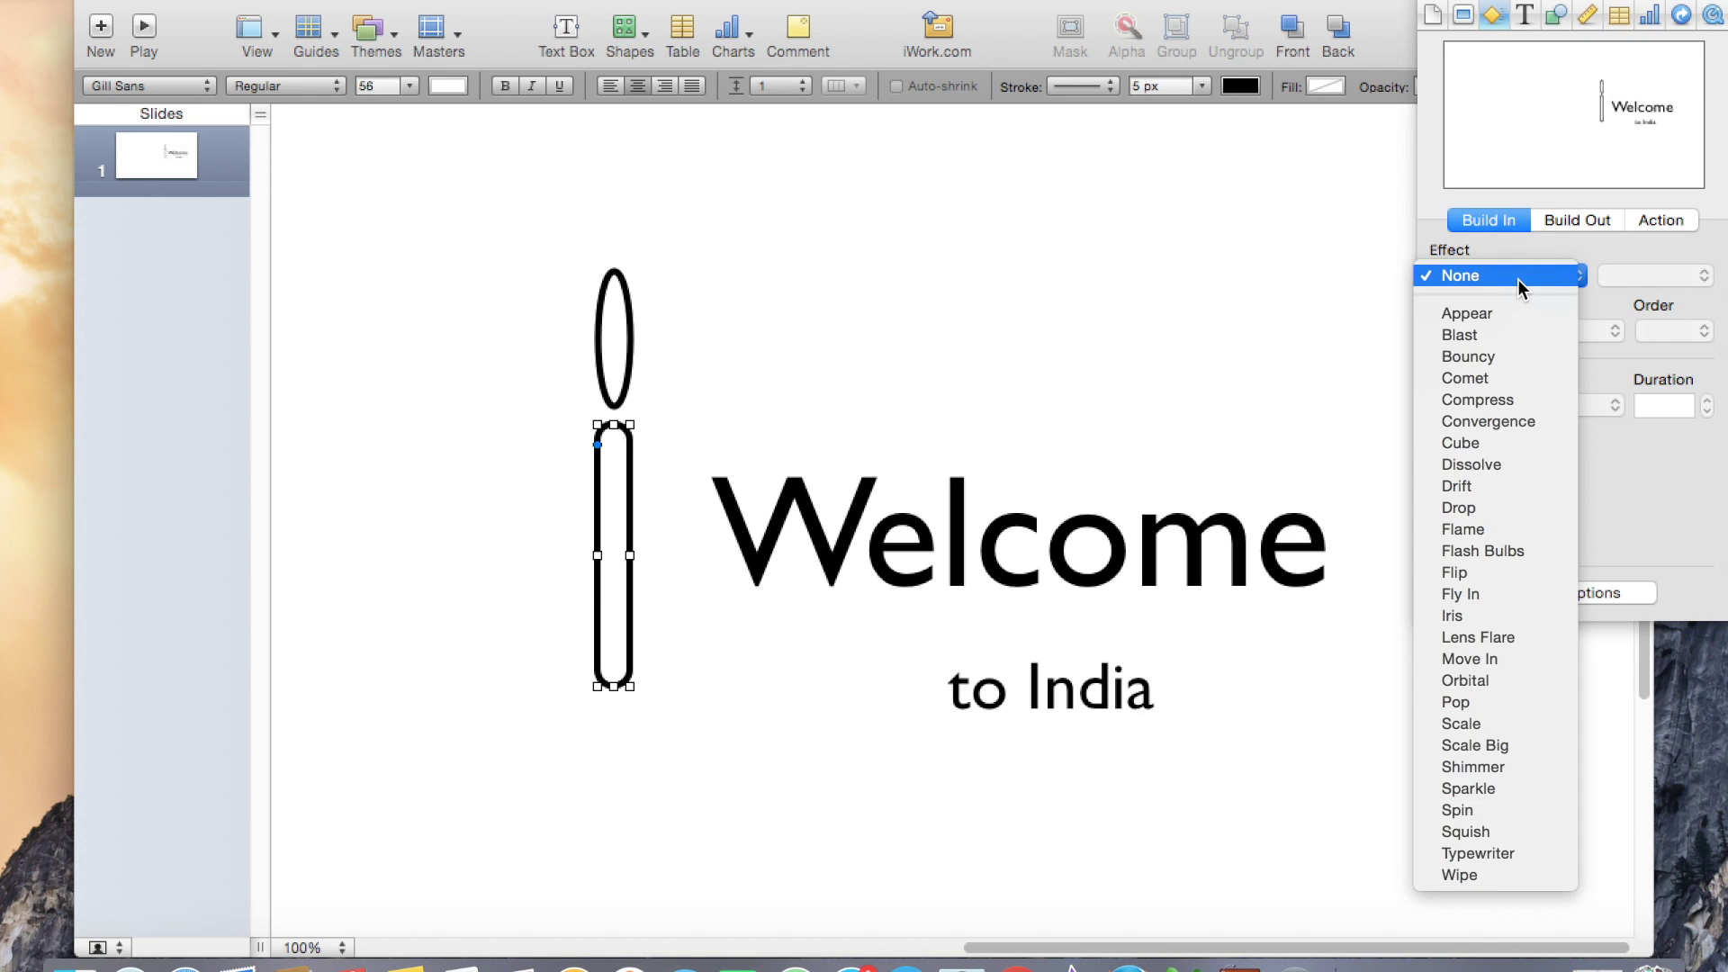
click(1505, 341)
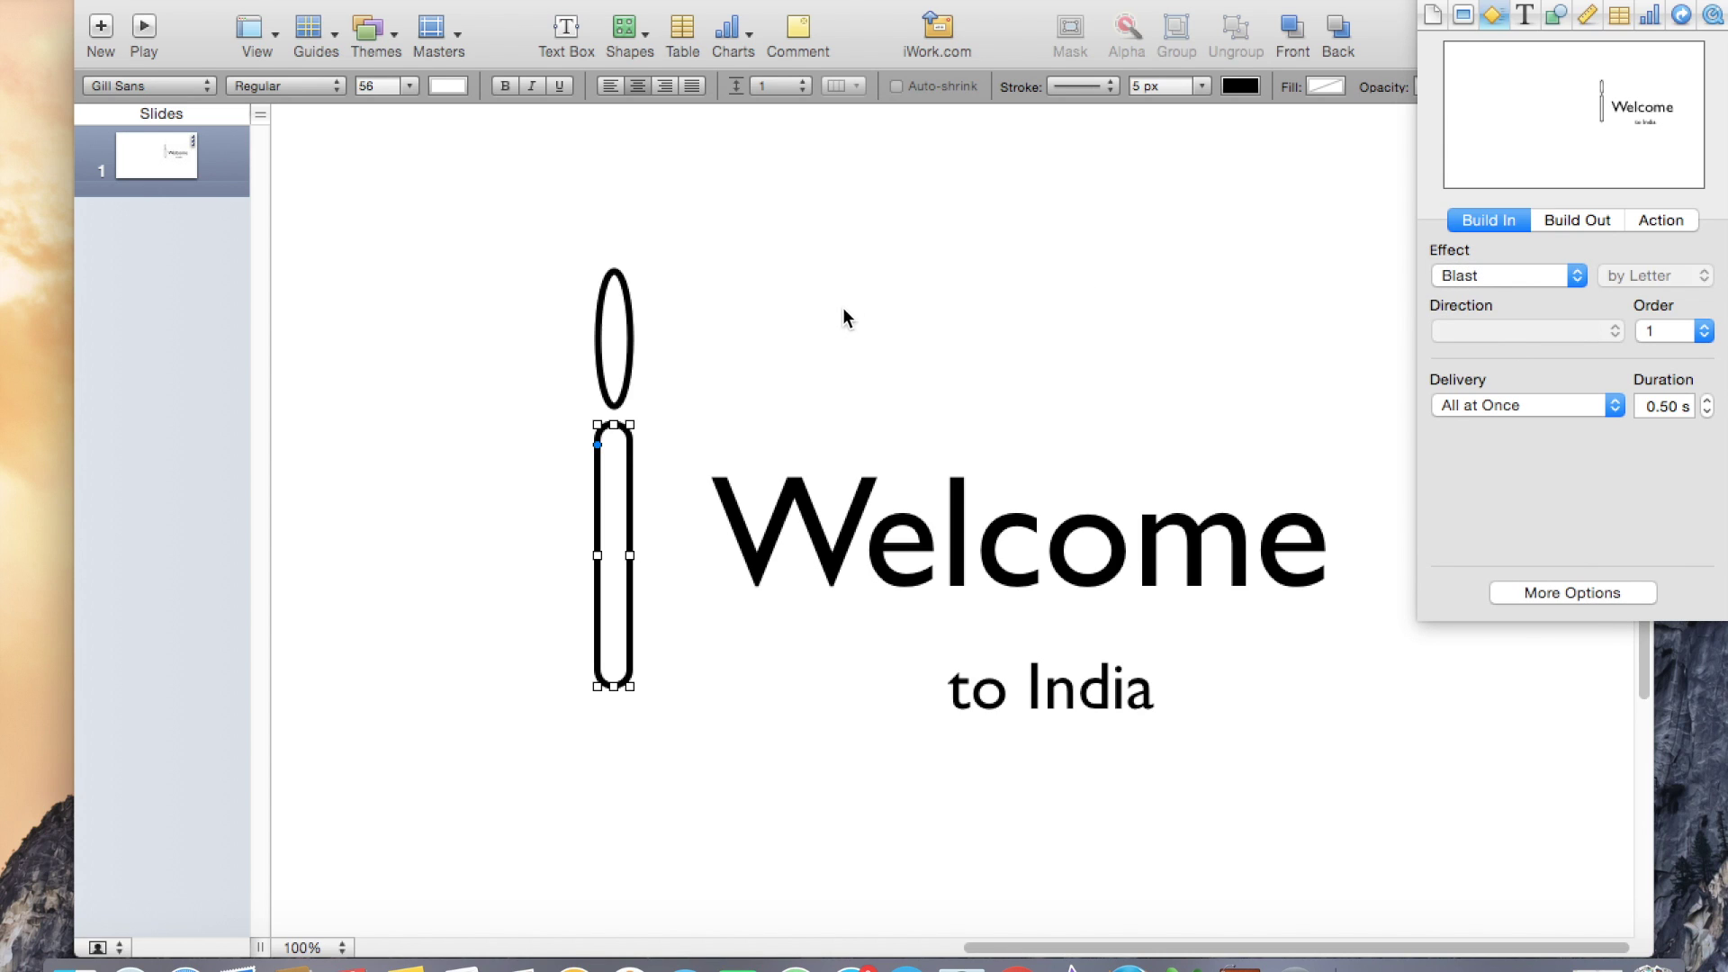
click(581, 344)
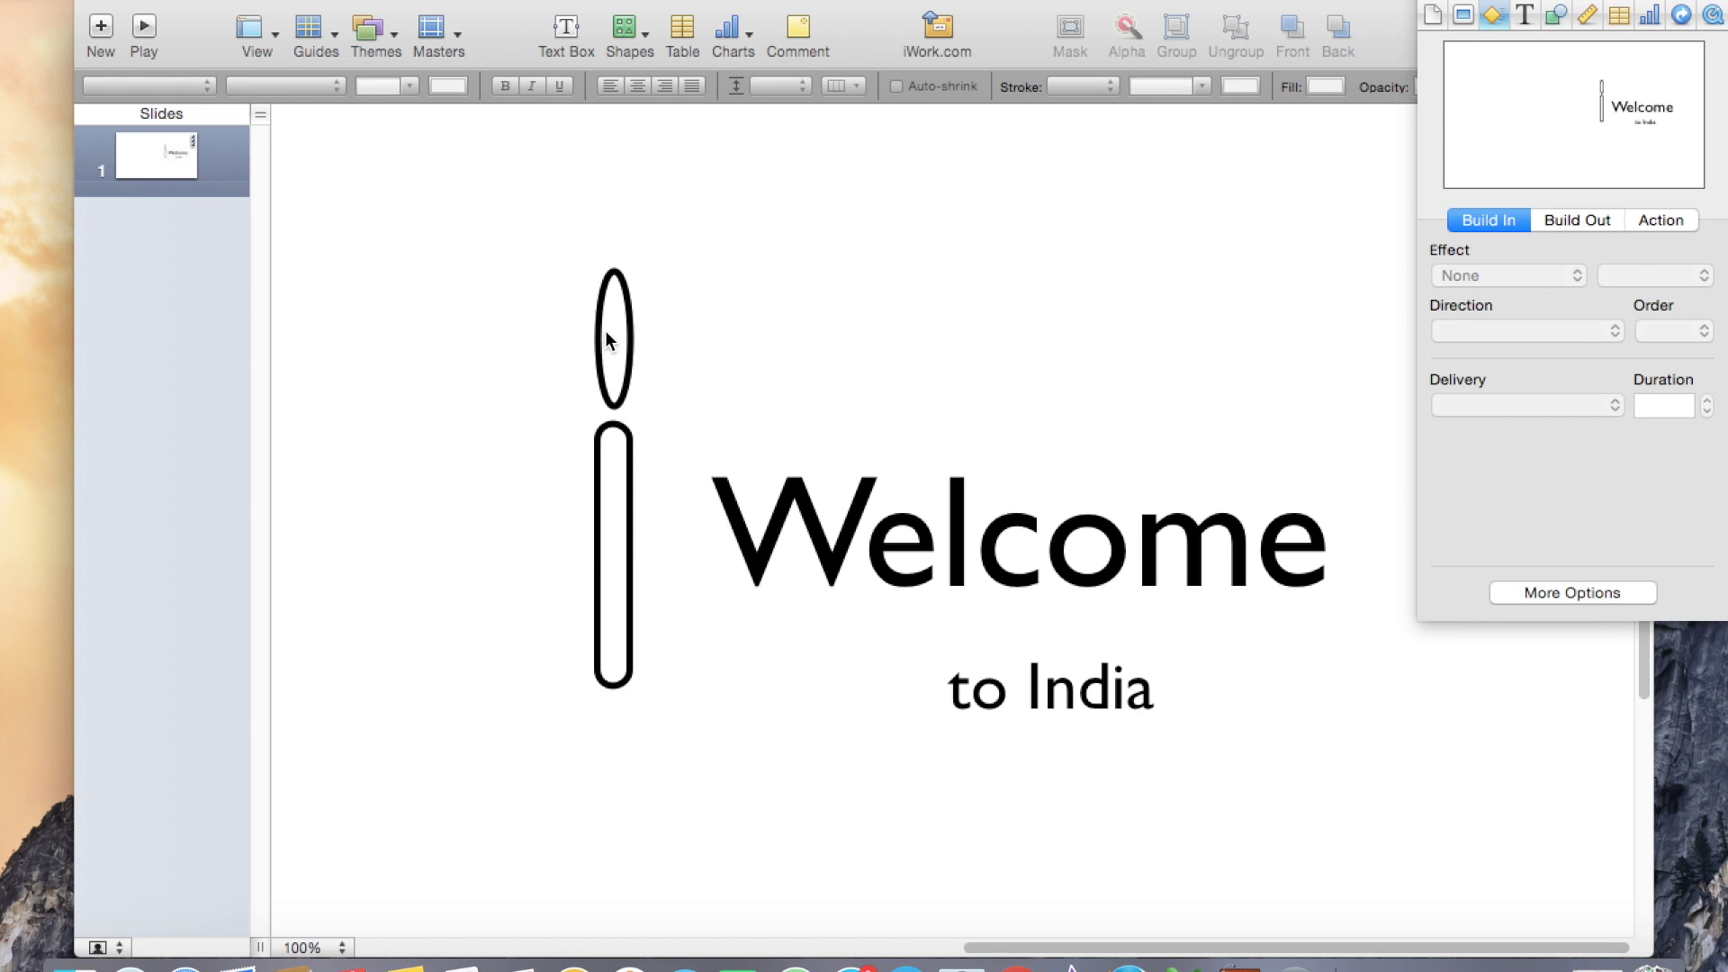
Give the oval dot a Bouncy build-in with a 0.20 s duration.
click(606, 333)
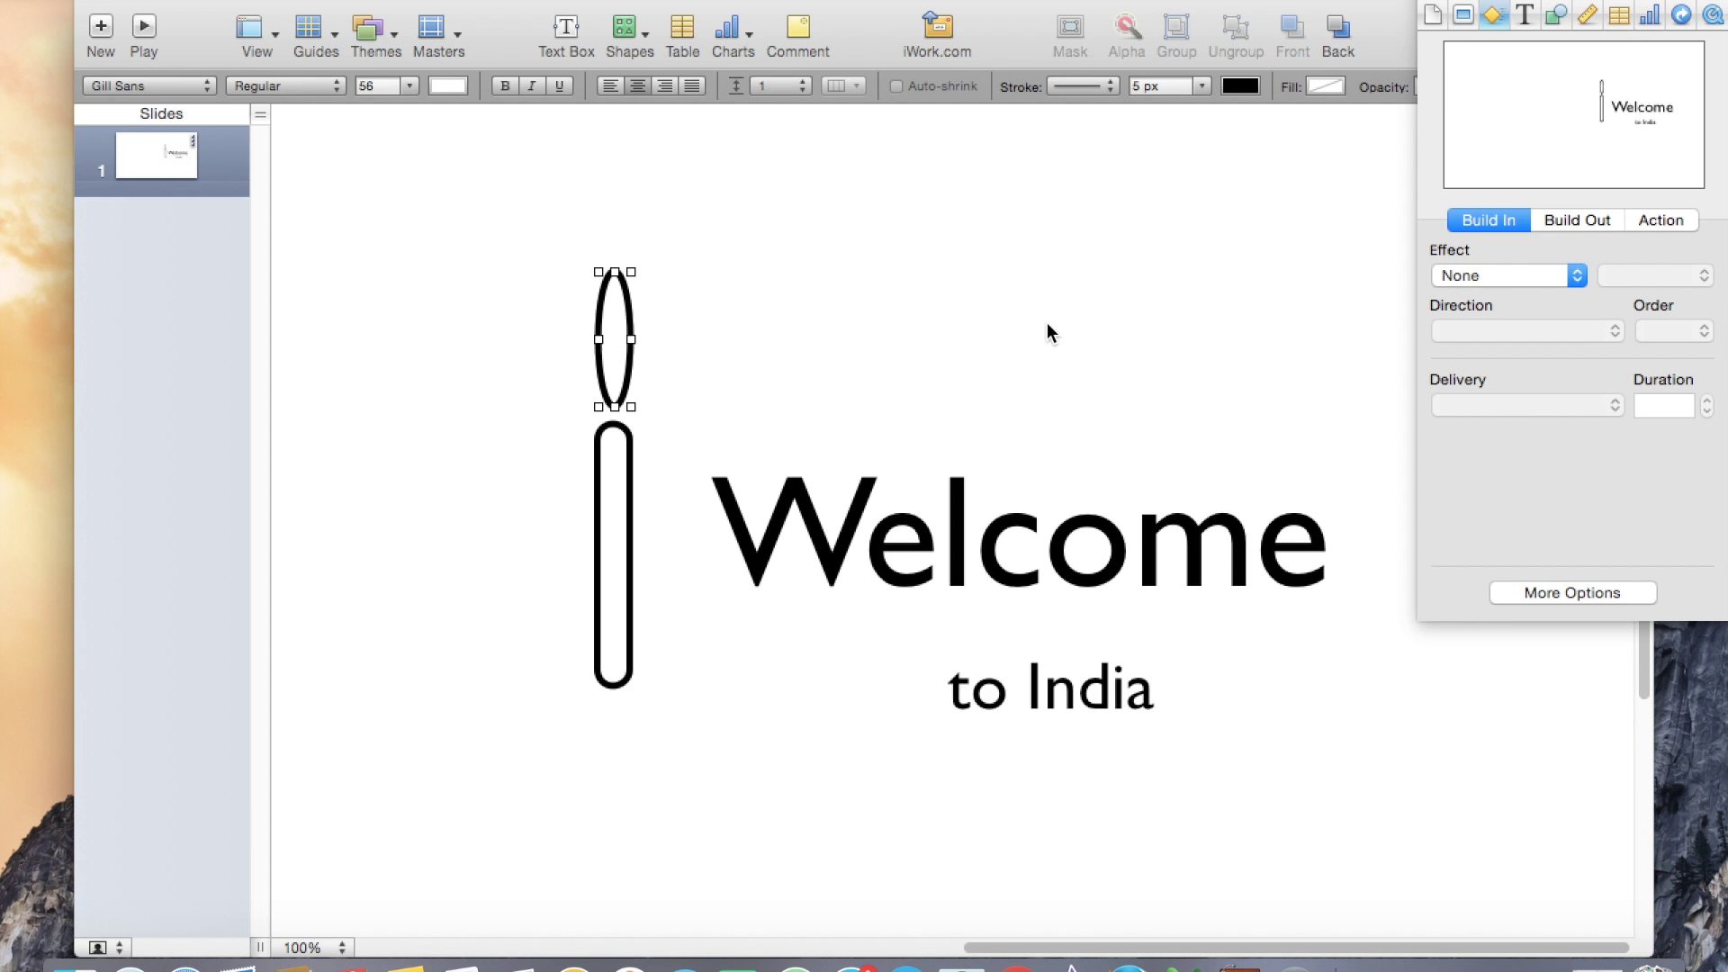
click(1510, 276)
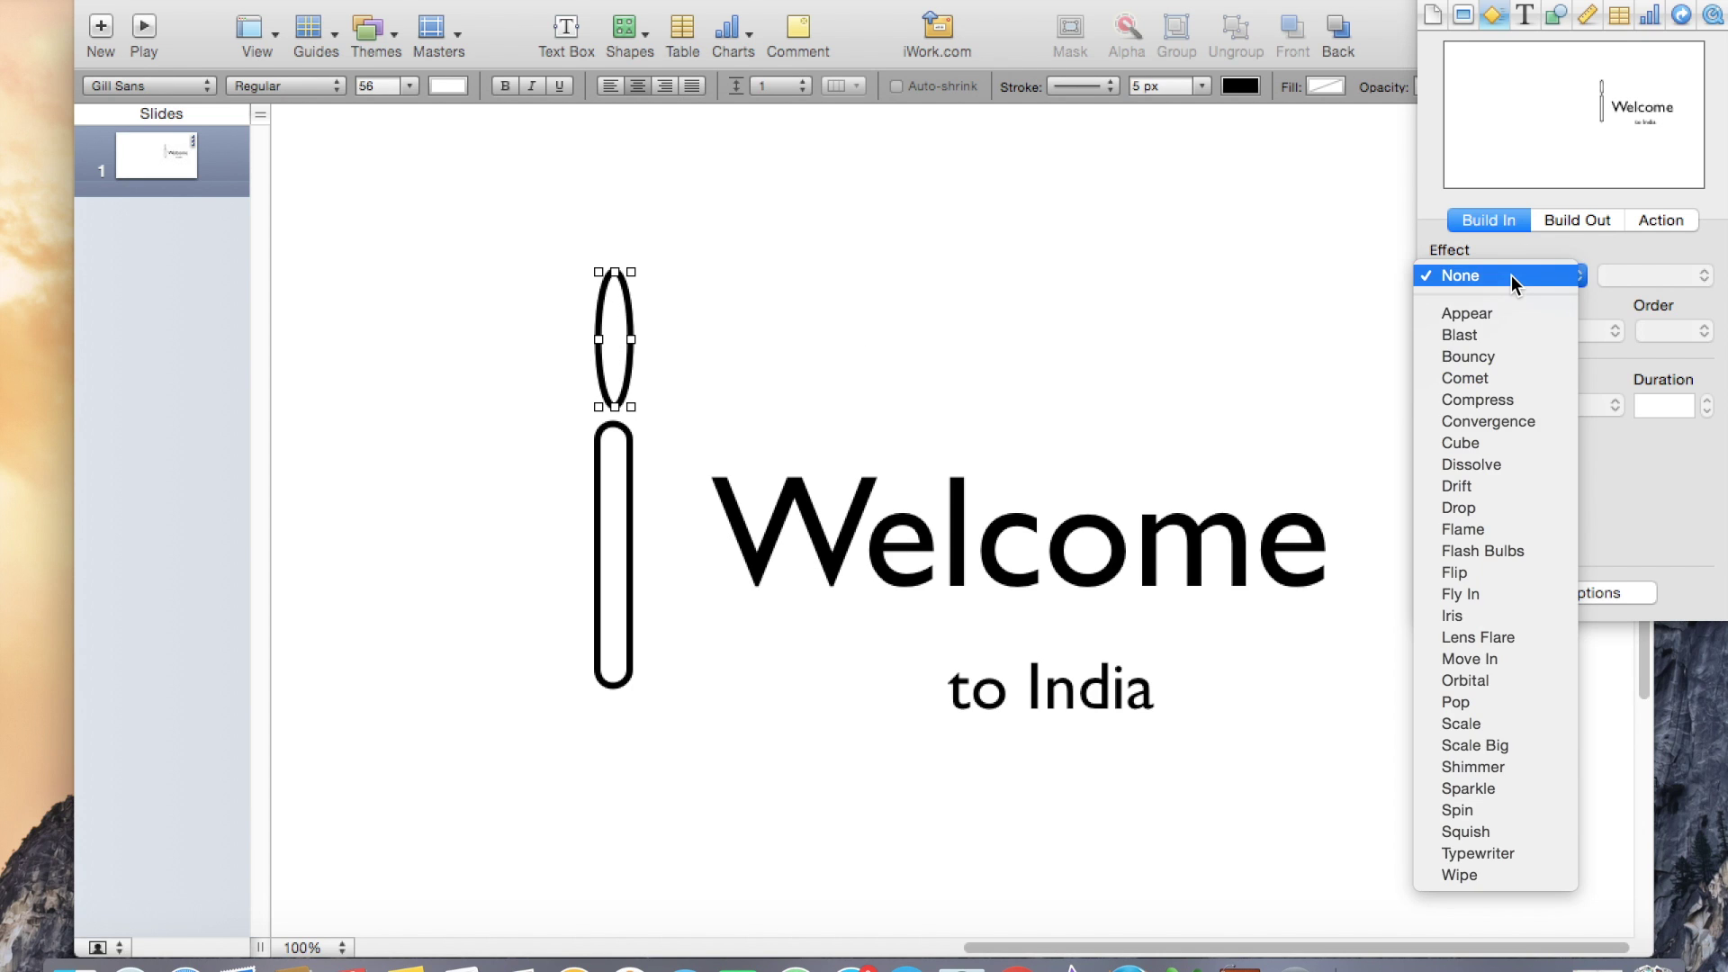
click(1516, 364)
click(1680, 406)
key(super+a)
text(20)
key(Return)
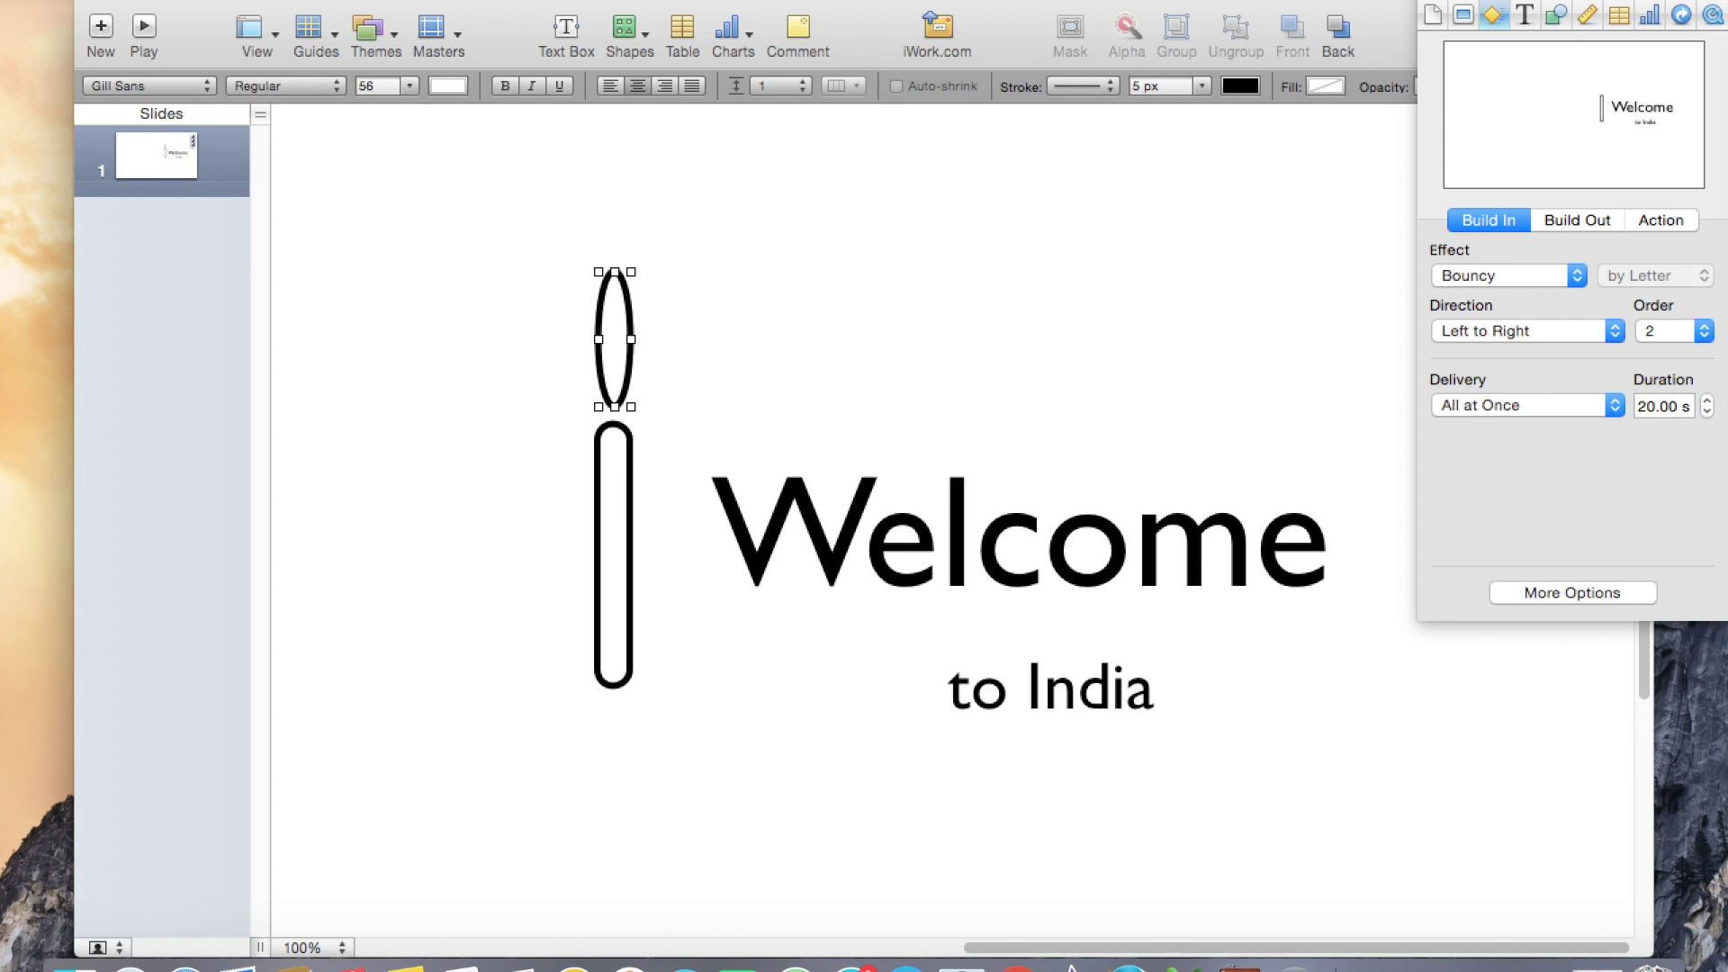
double_click(1653, 406)
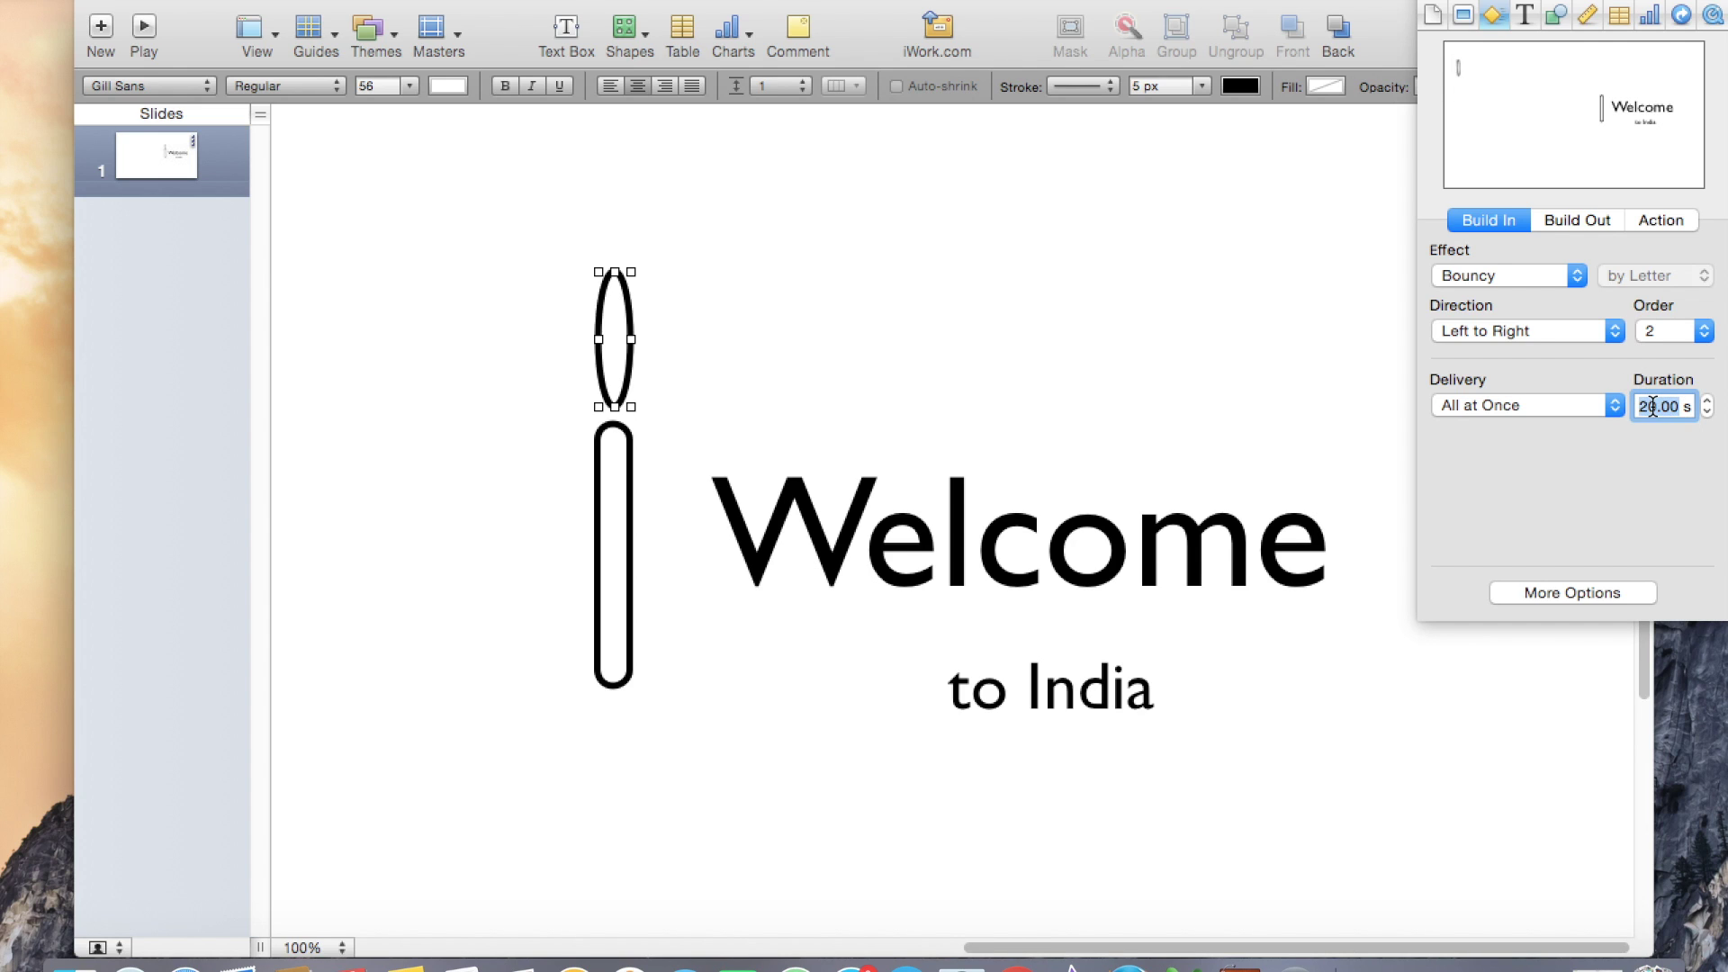
text(0.2)
key(Return)
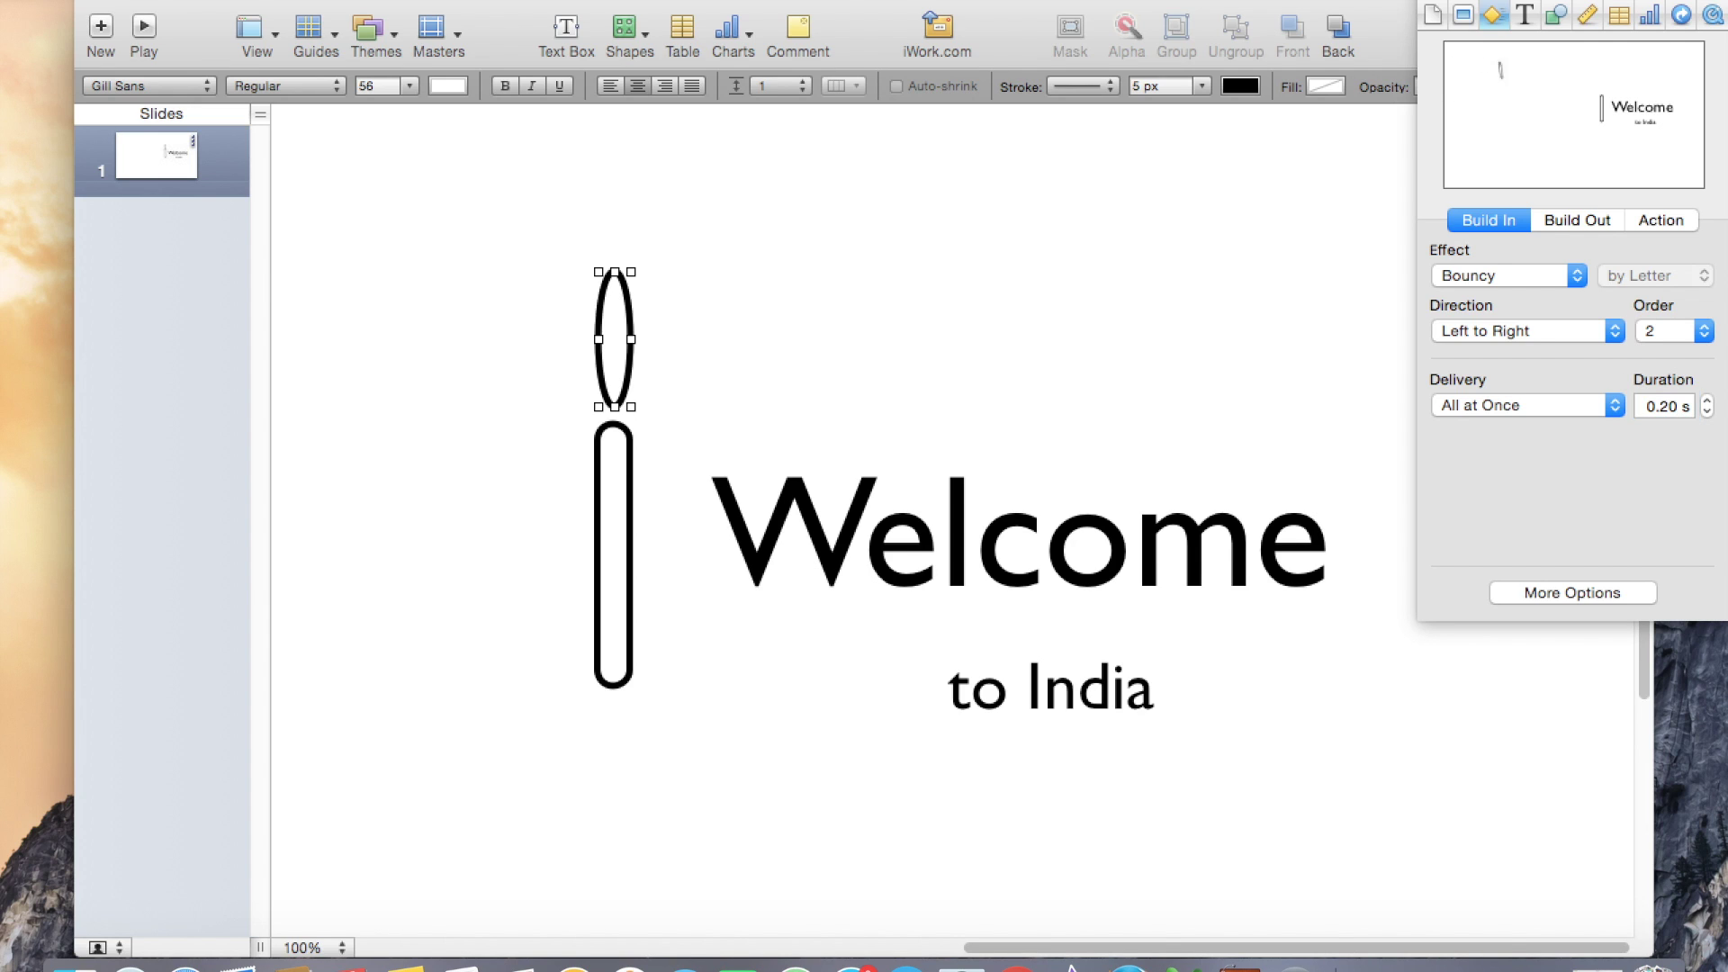
click(1077, 500)
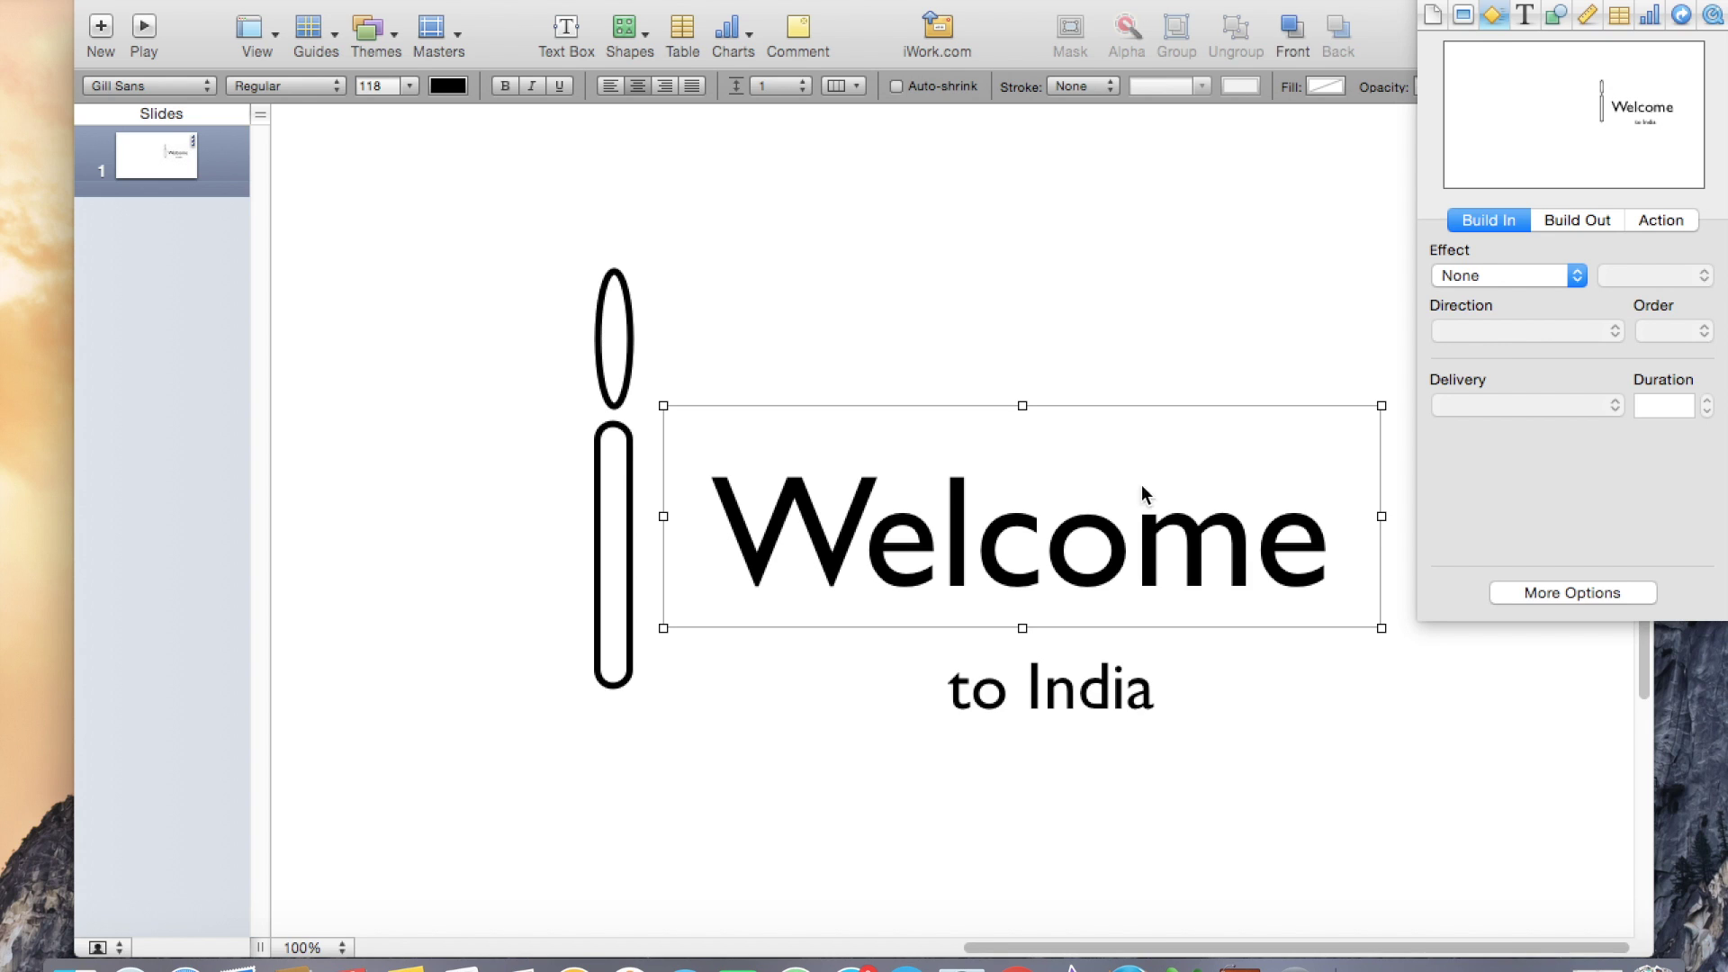
Give the Welcome title a Comet build-in lasting 0.7 s.
click(1496, 282)
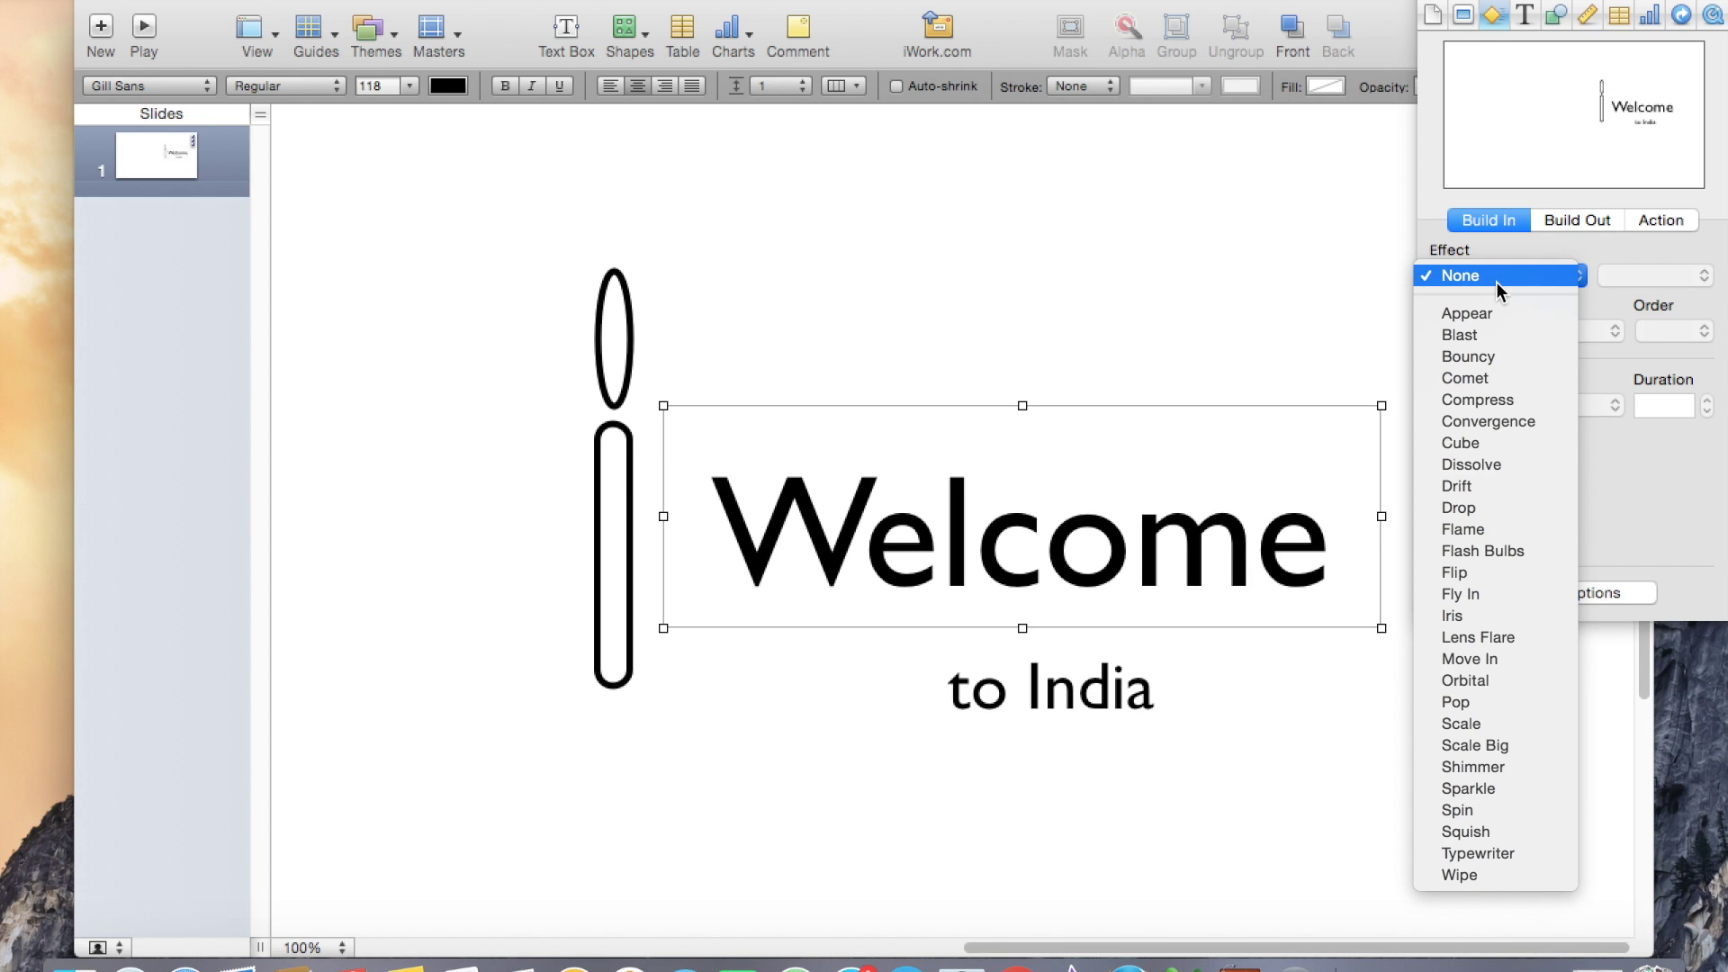
click(1490, 378)
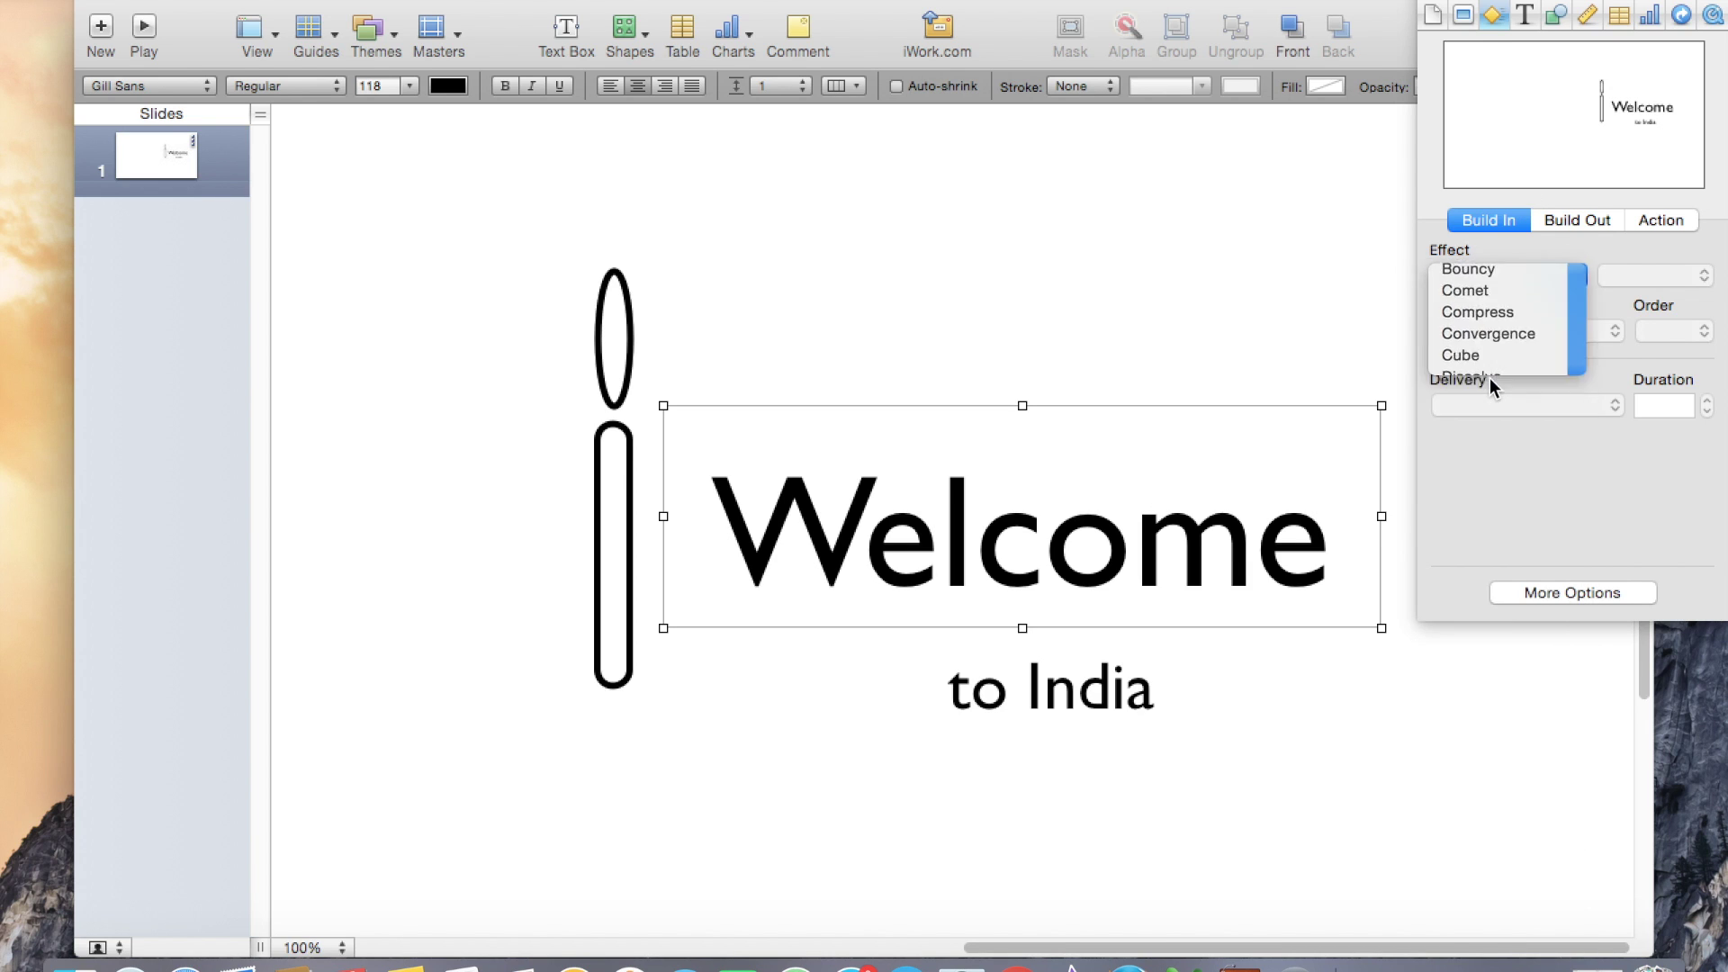
click(1669, 448)
key(BackSpace)
text(70 s)
Give 'to India' a Flame build-in and show the Build Order list.
click(1122, 694)
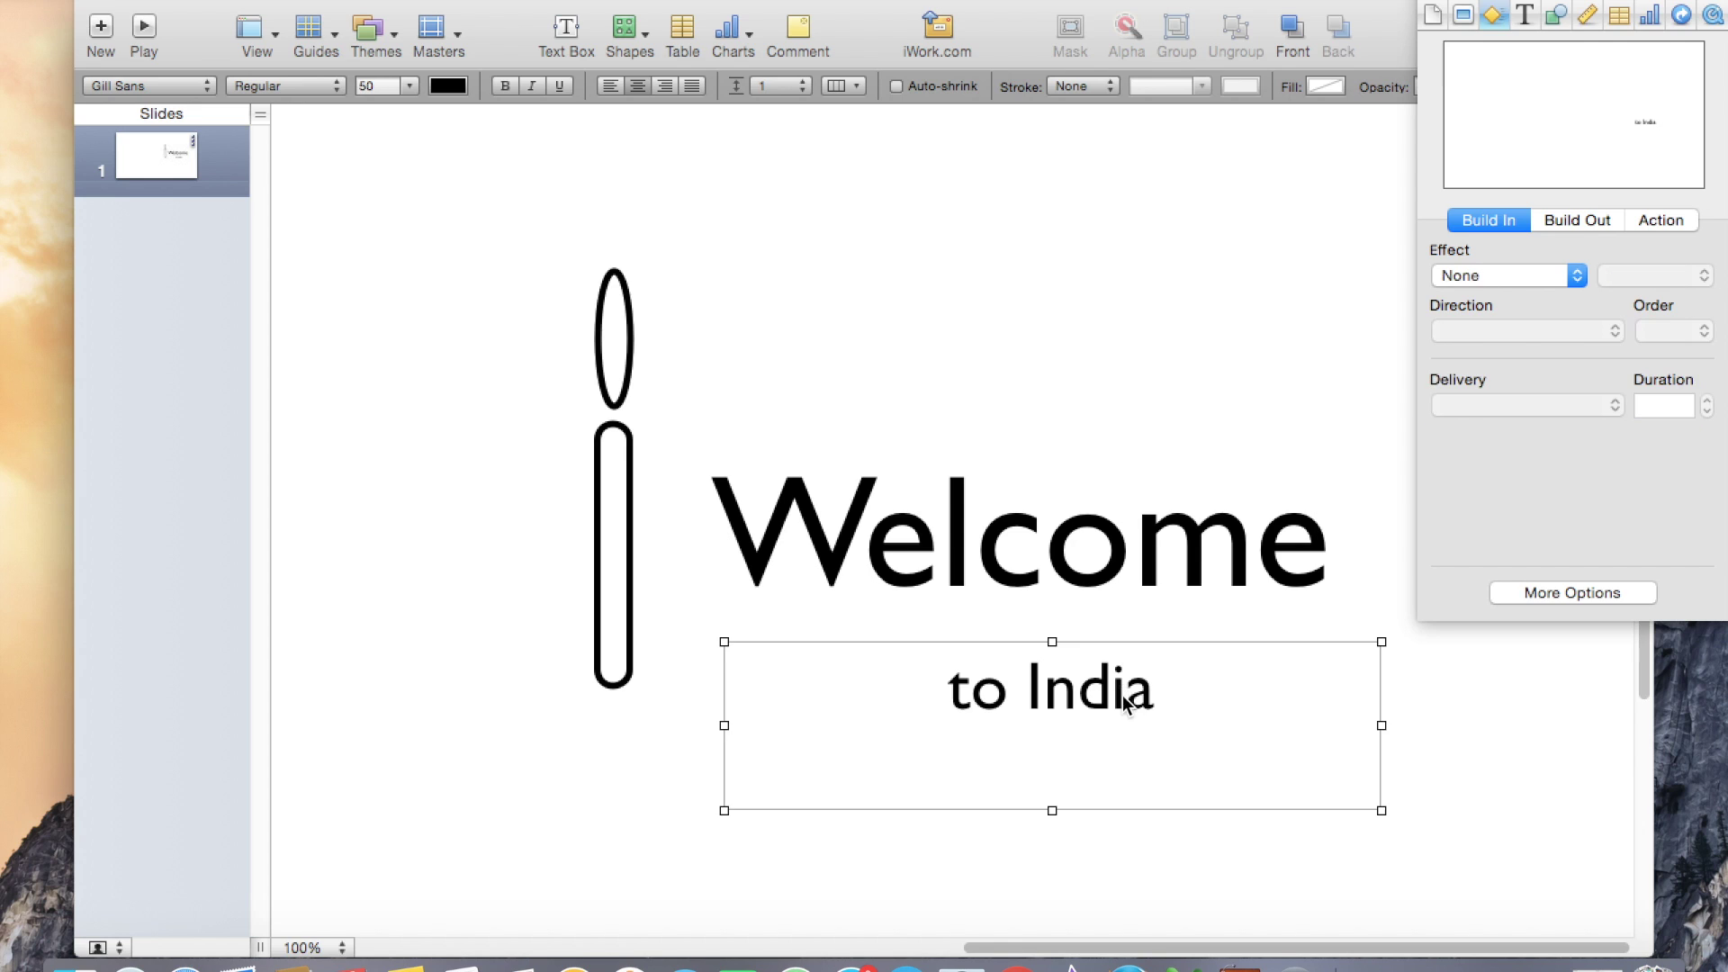
click(1516, 277)
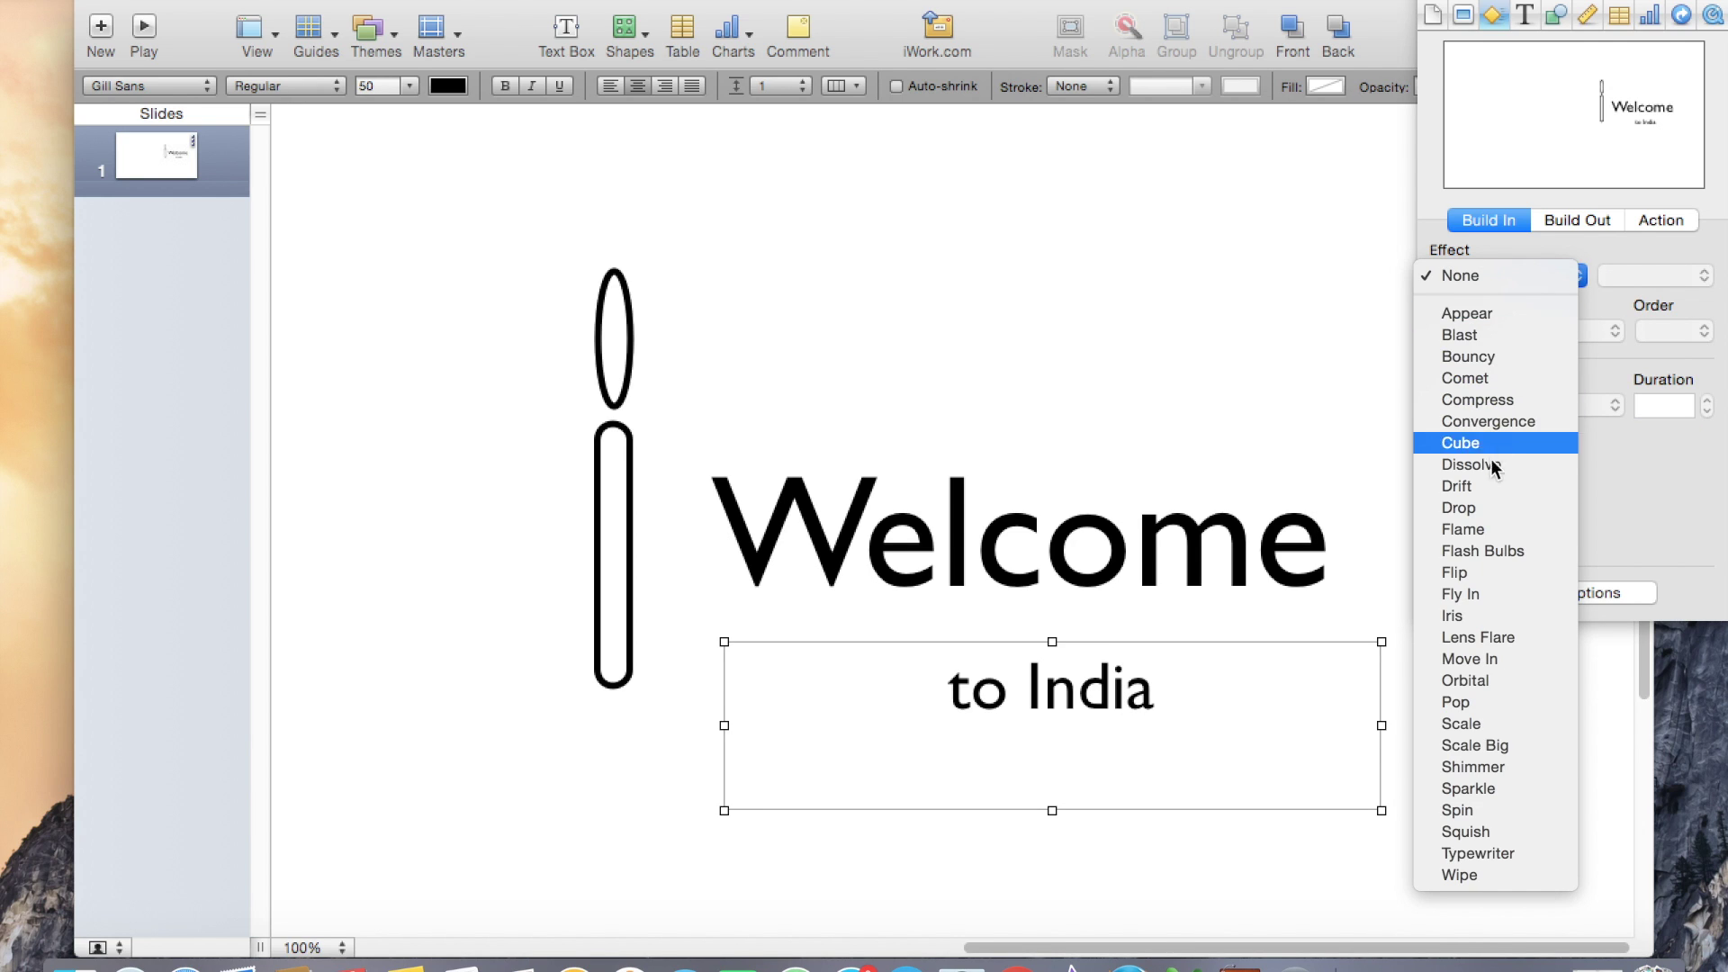
click(1481, 522)
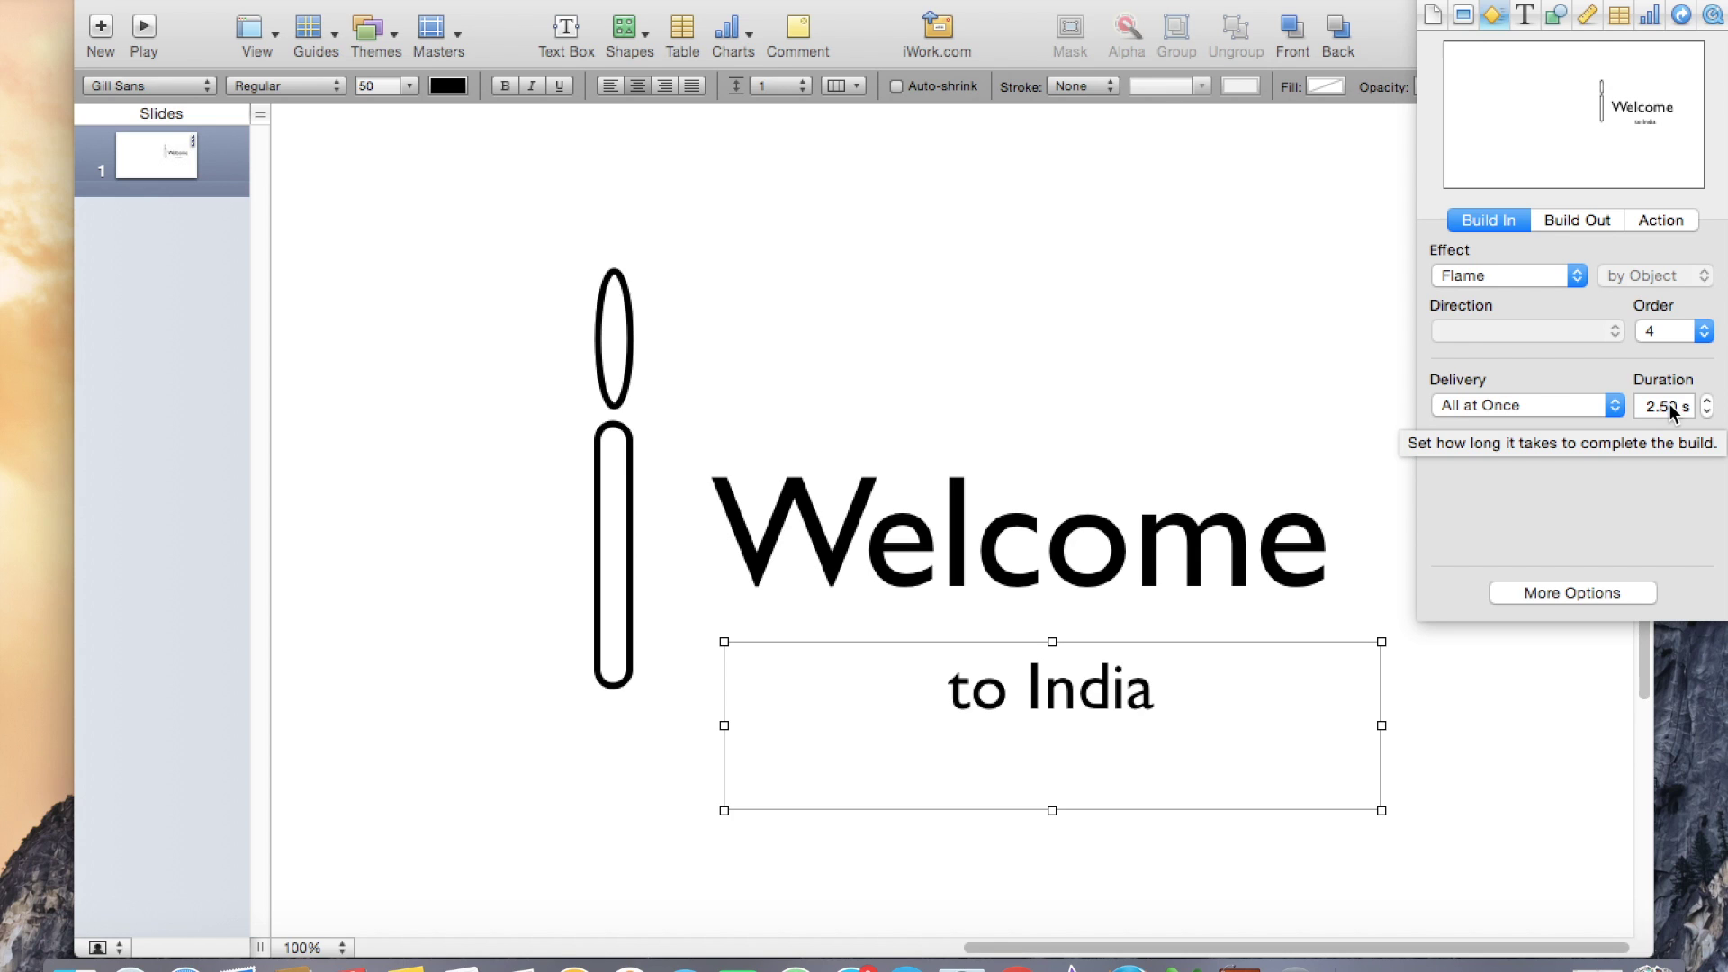
click(1547, 592)
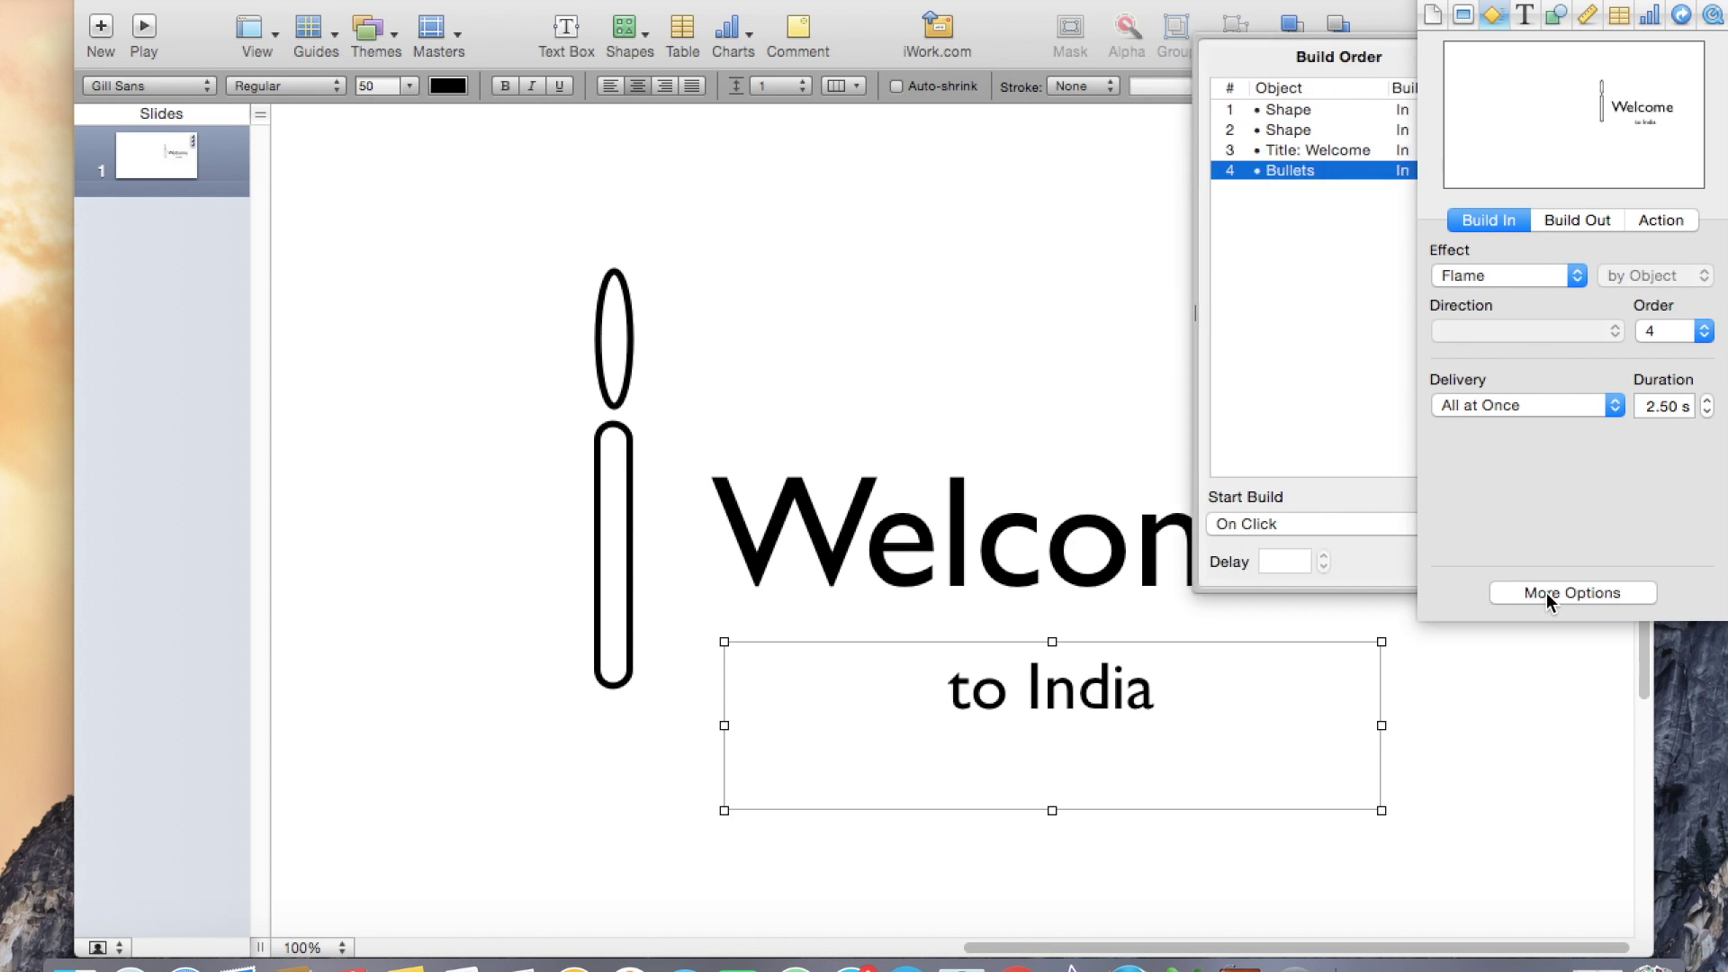
Start build 1 automatically after transition and build 2 after the previous build.
click(1246, 108)
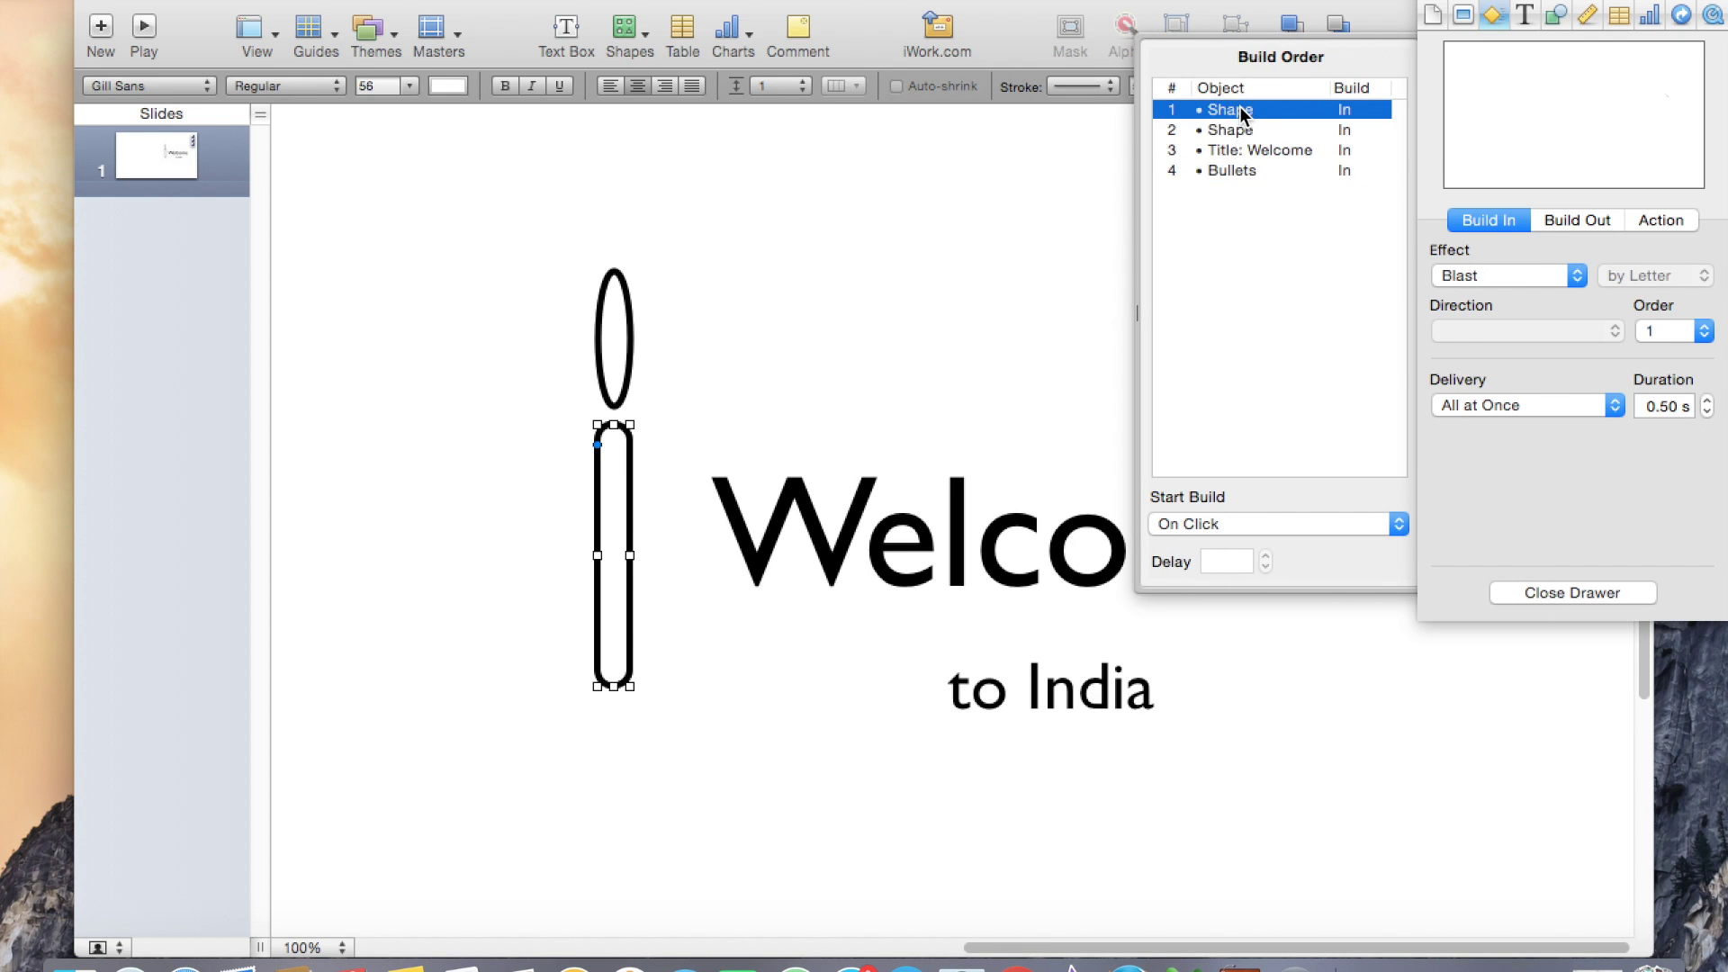
click(1231, 525)
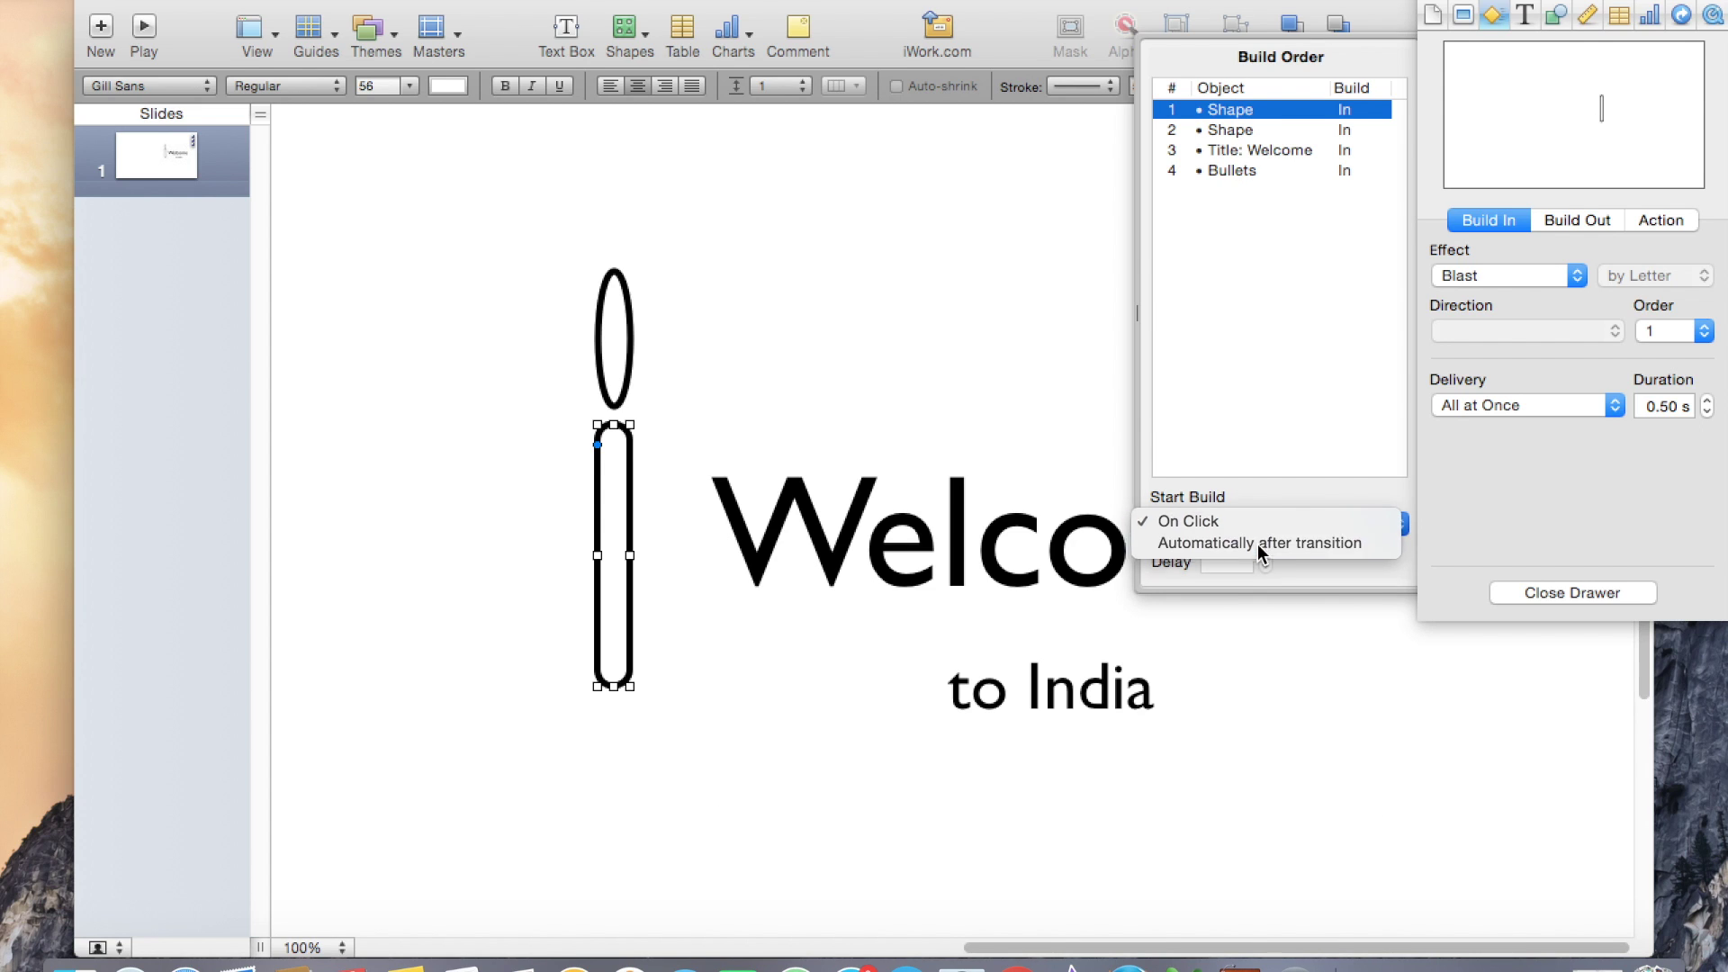
click(1260, 544)
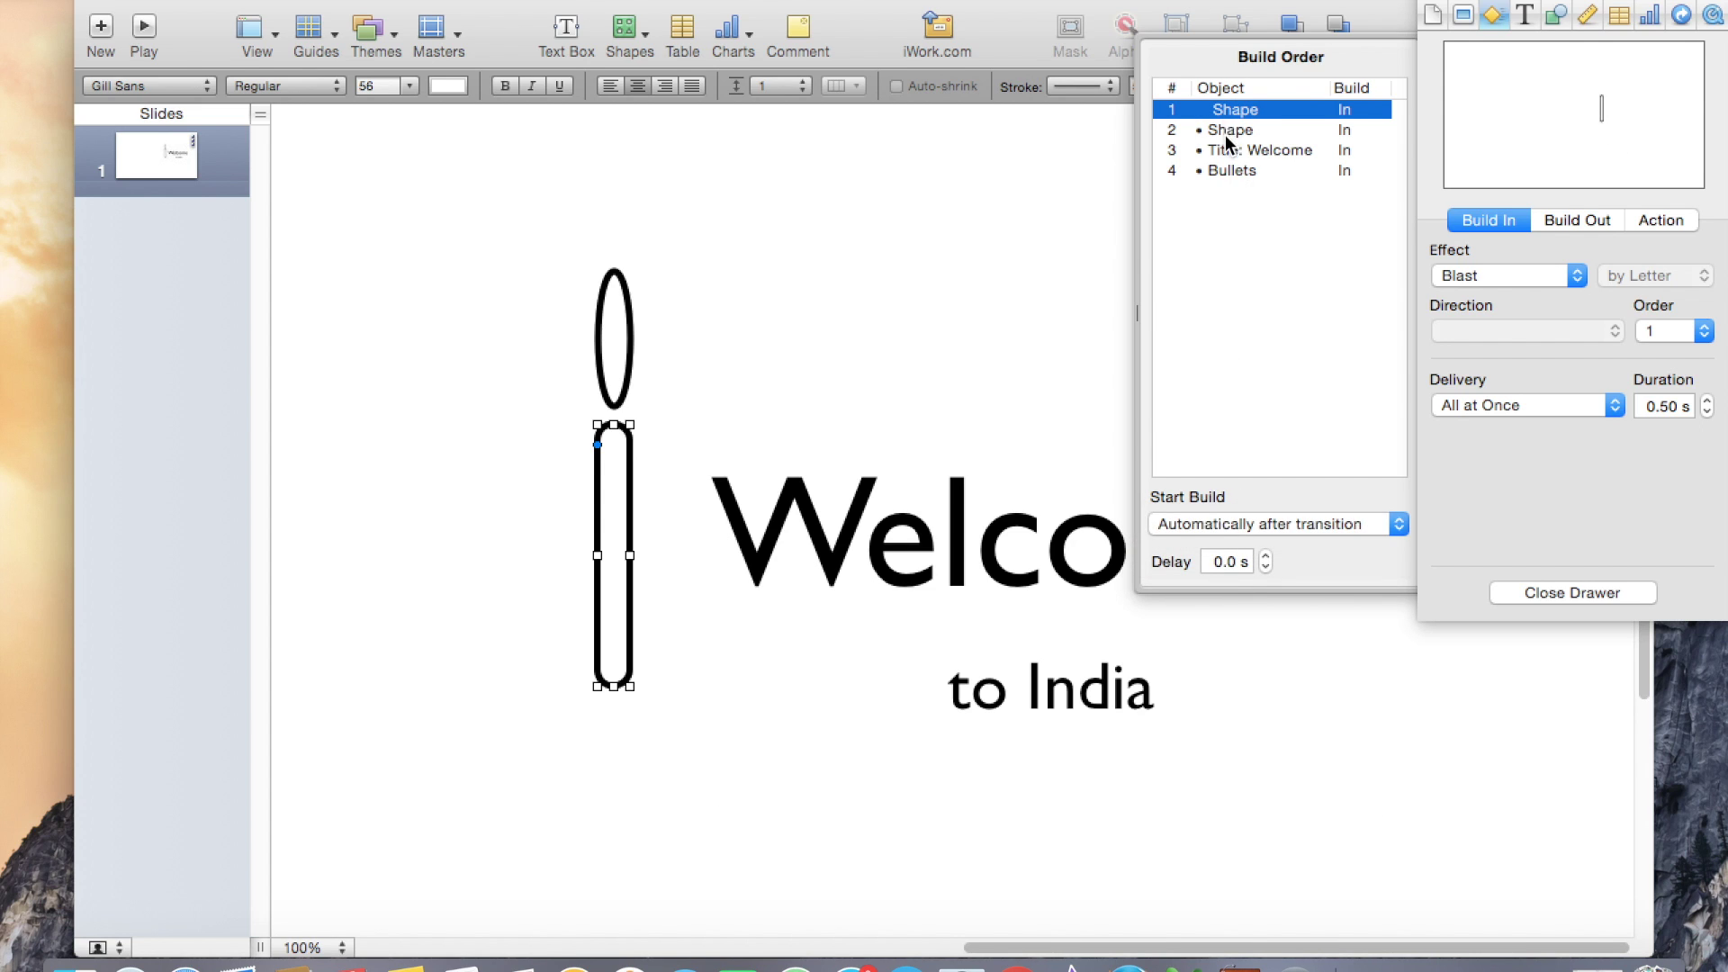
click(1225, 135)
click(1289, 523)
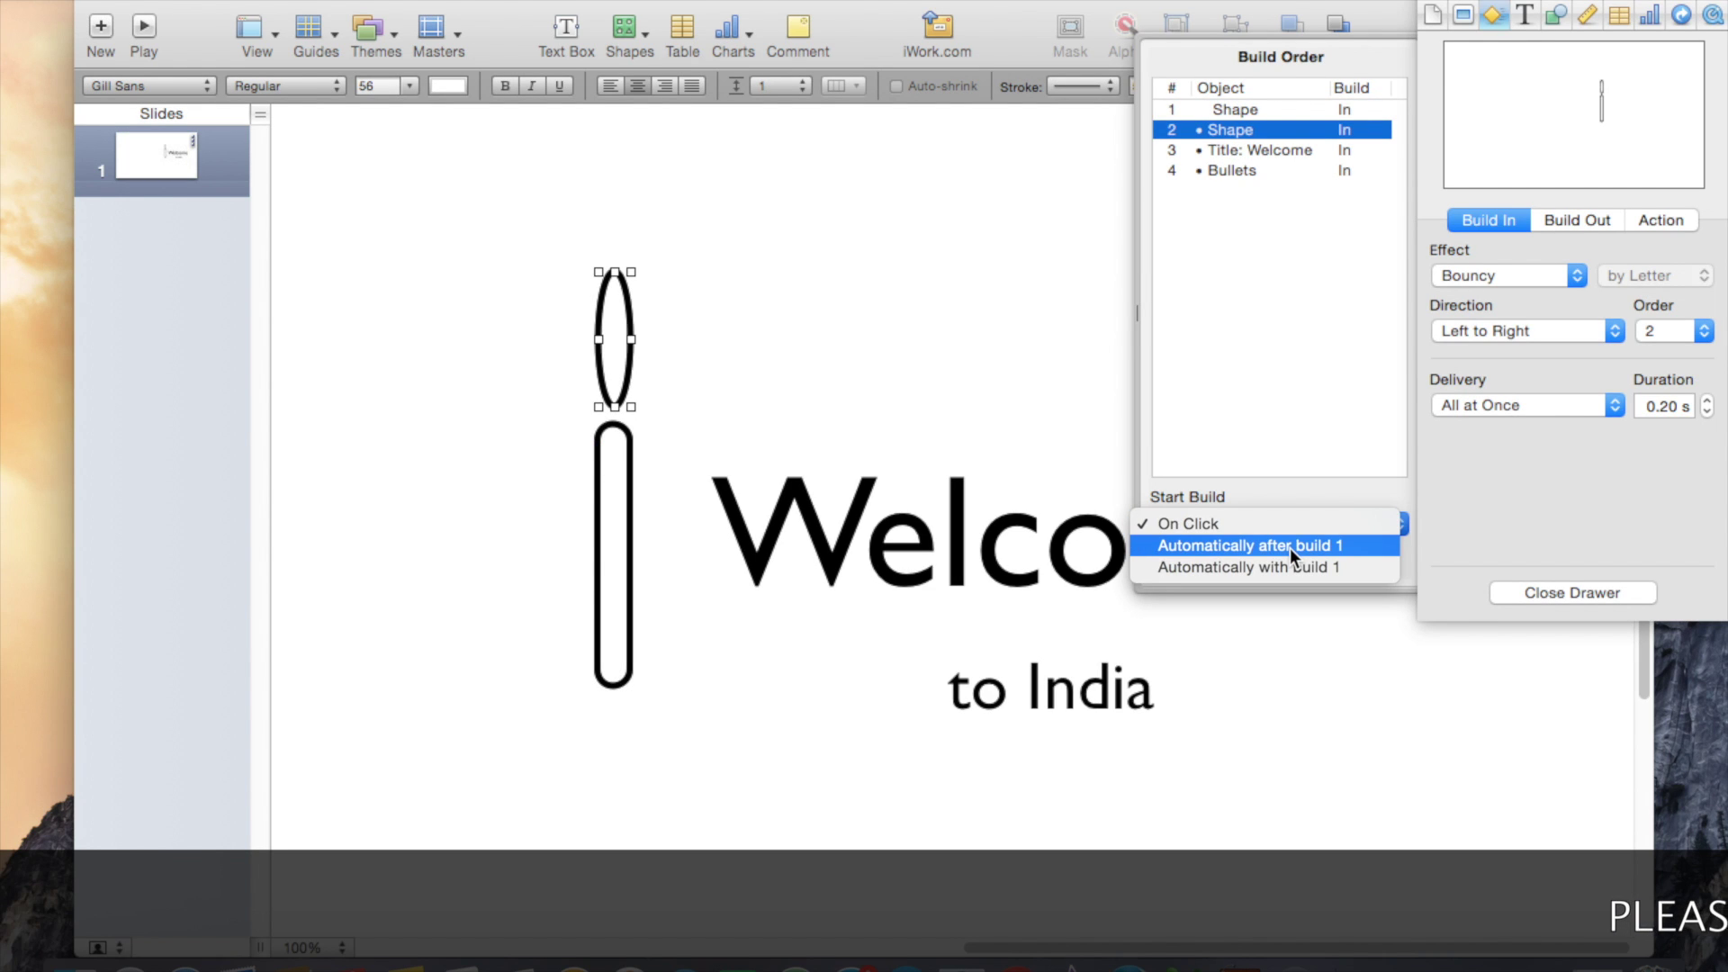
click(1289, 546)
Start builds 3 and 4 automatically after the previous build and close the drawer.
click(1262, 150)
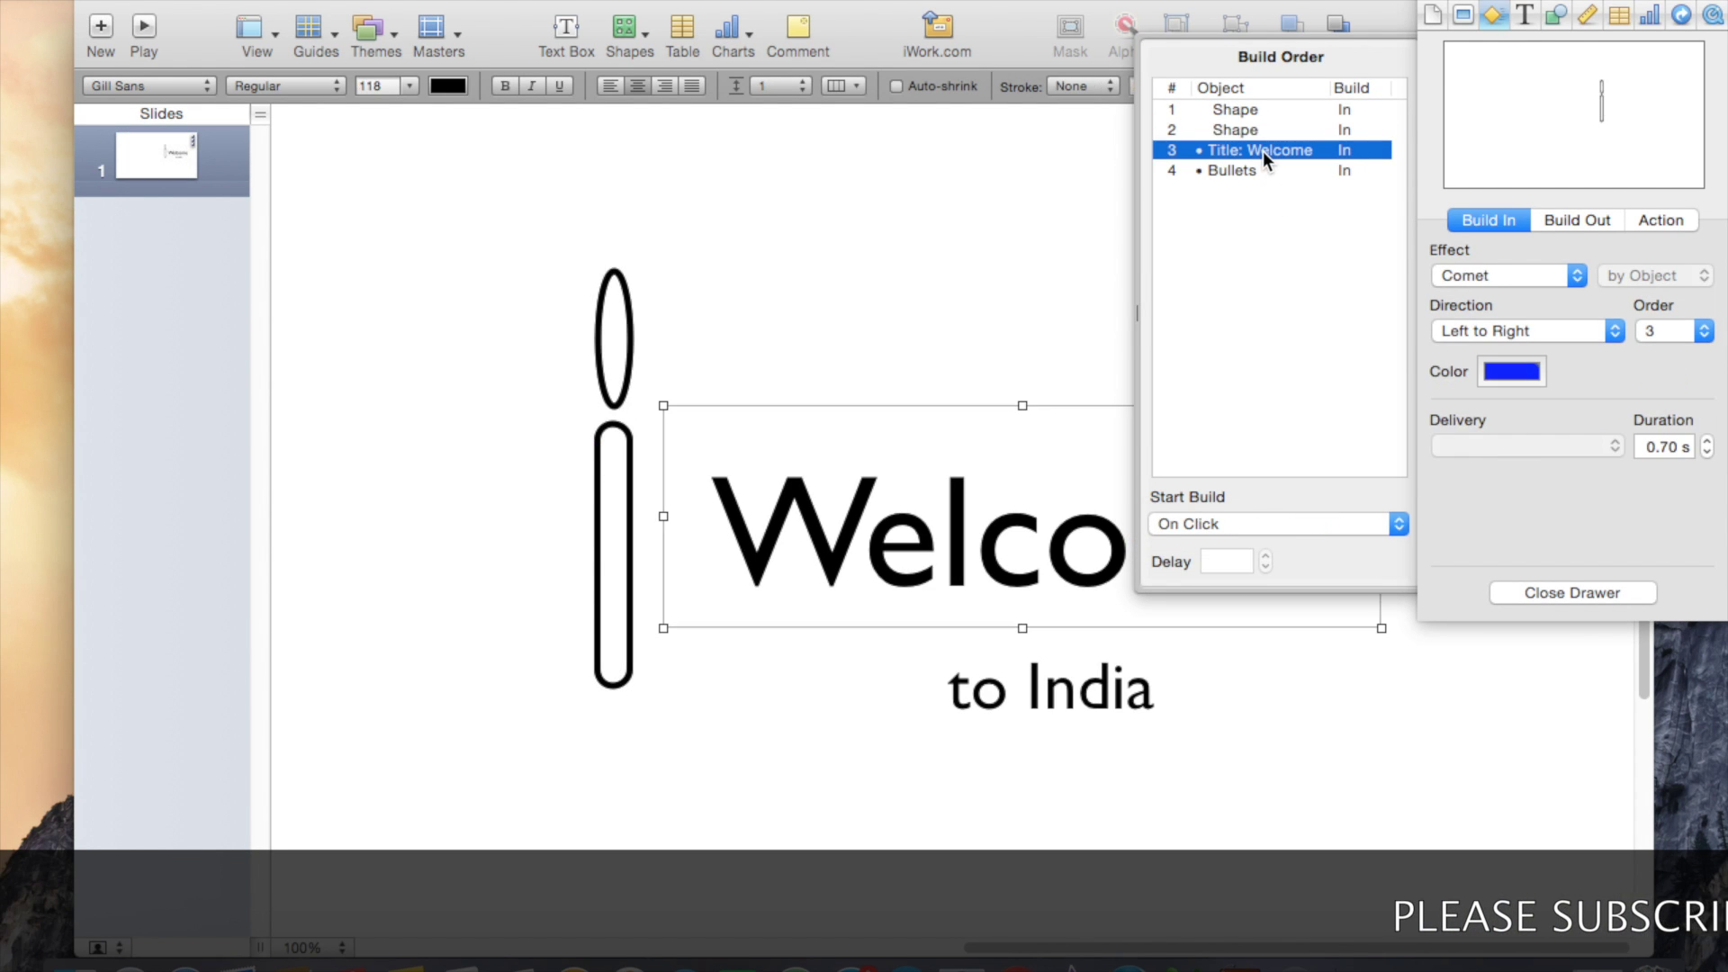
click(1253, 518)
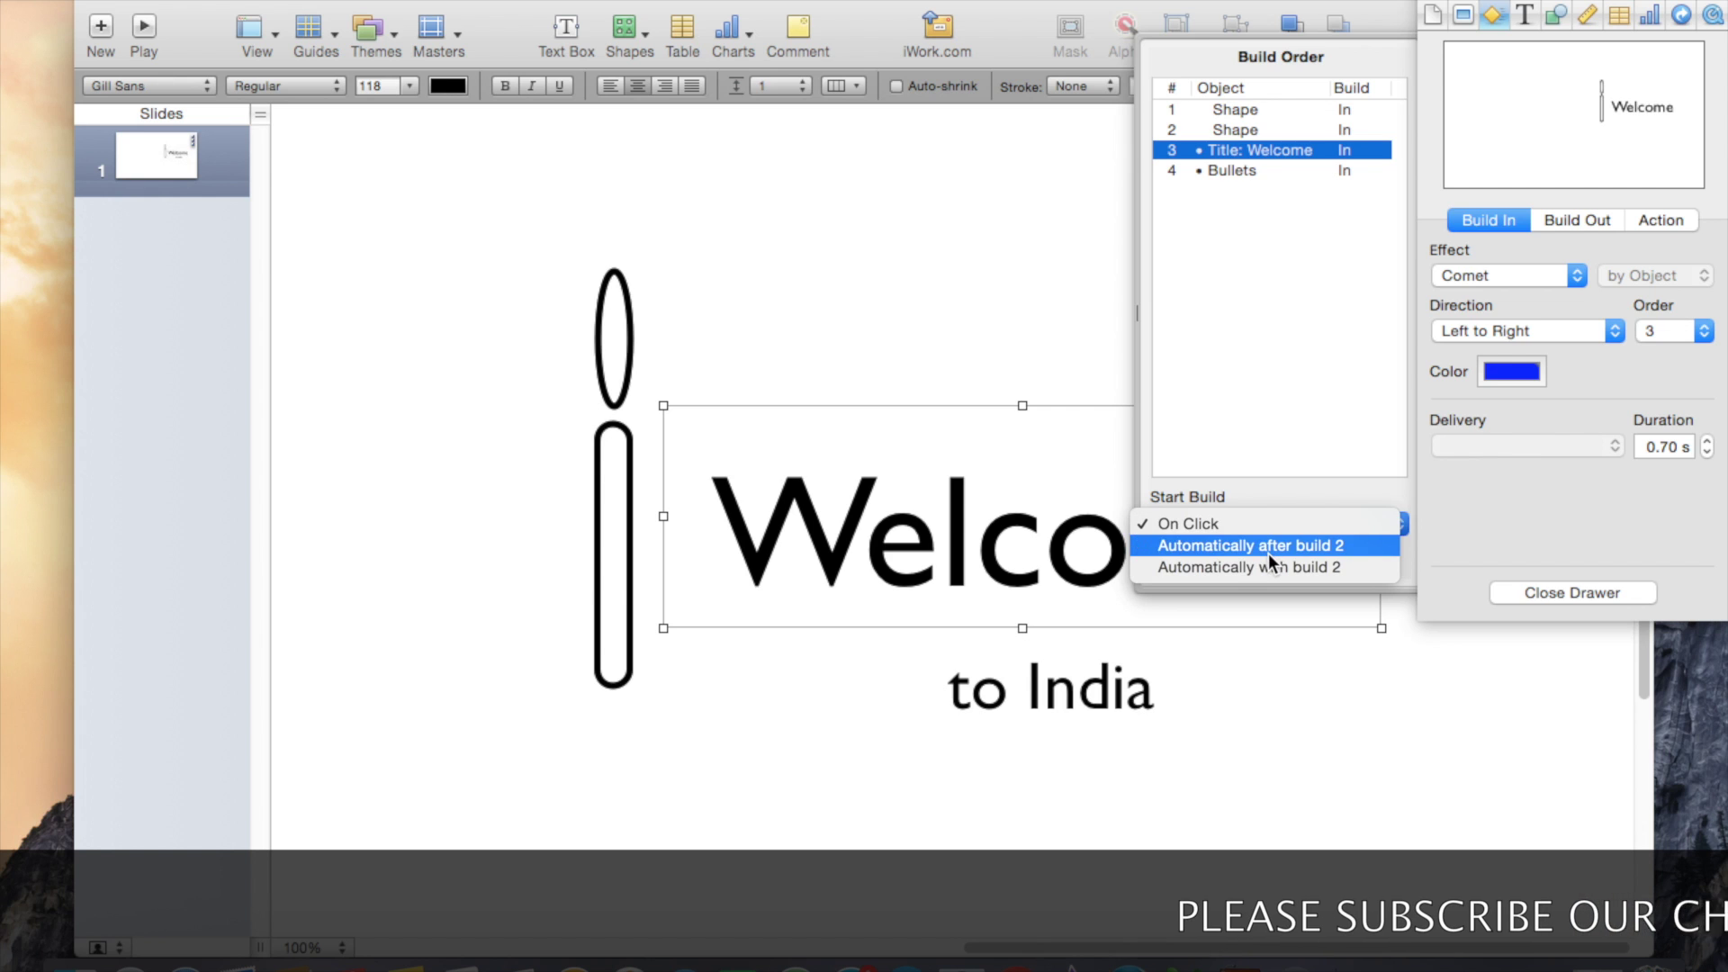
click(1268, 546)
click(1239, 171)
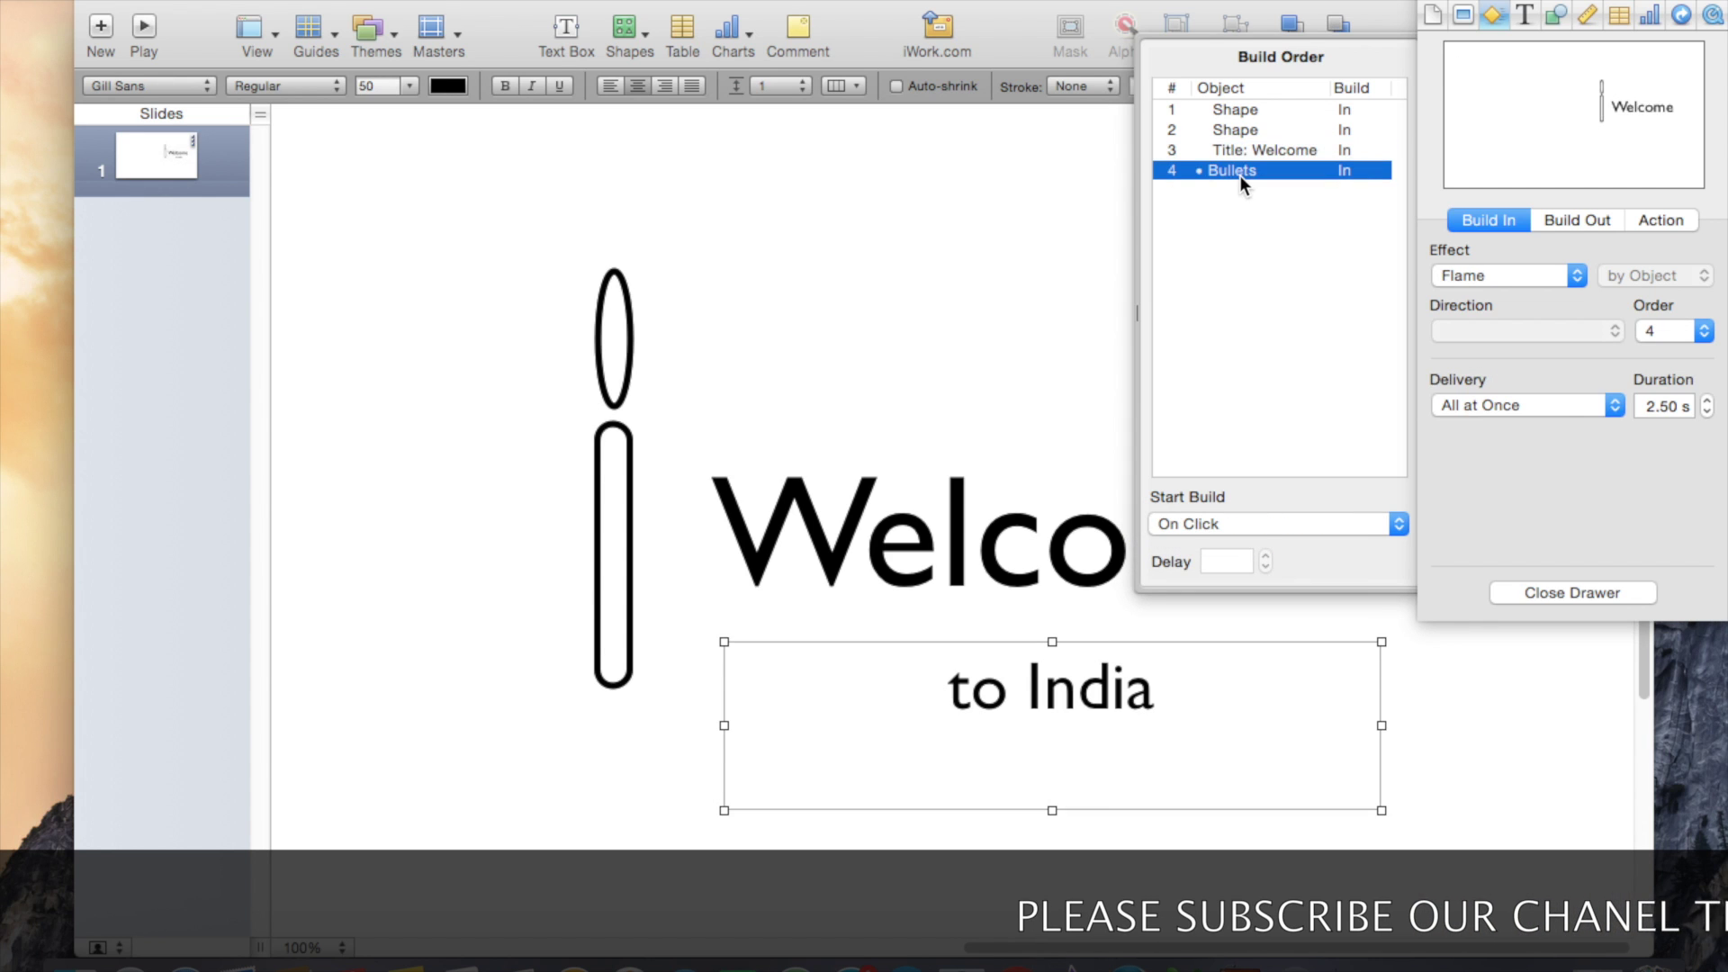
click(1258, 522)
click(1262, 545)
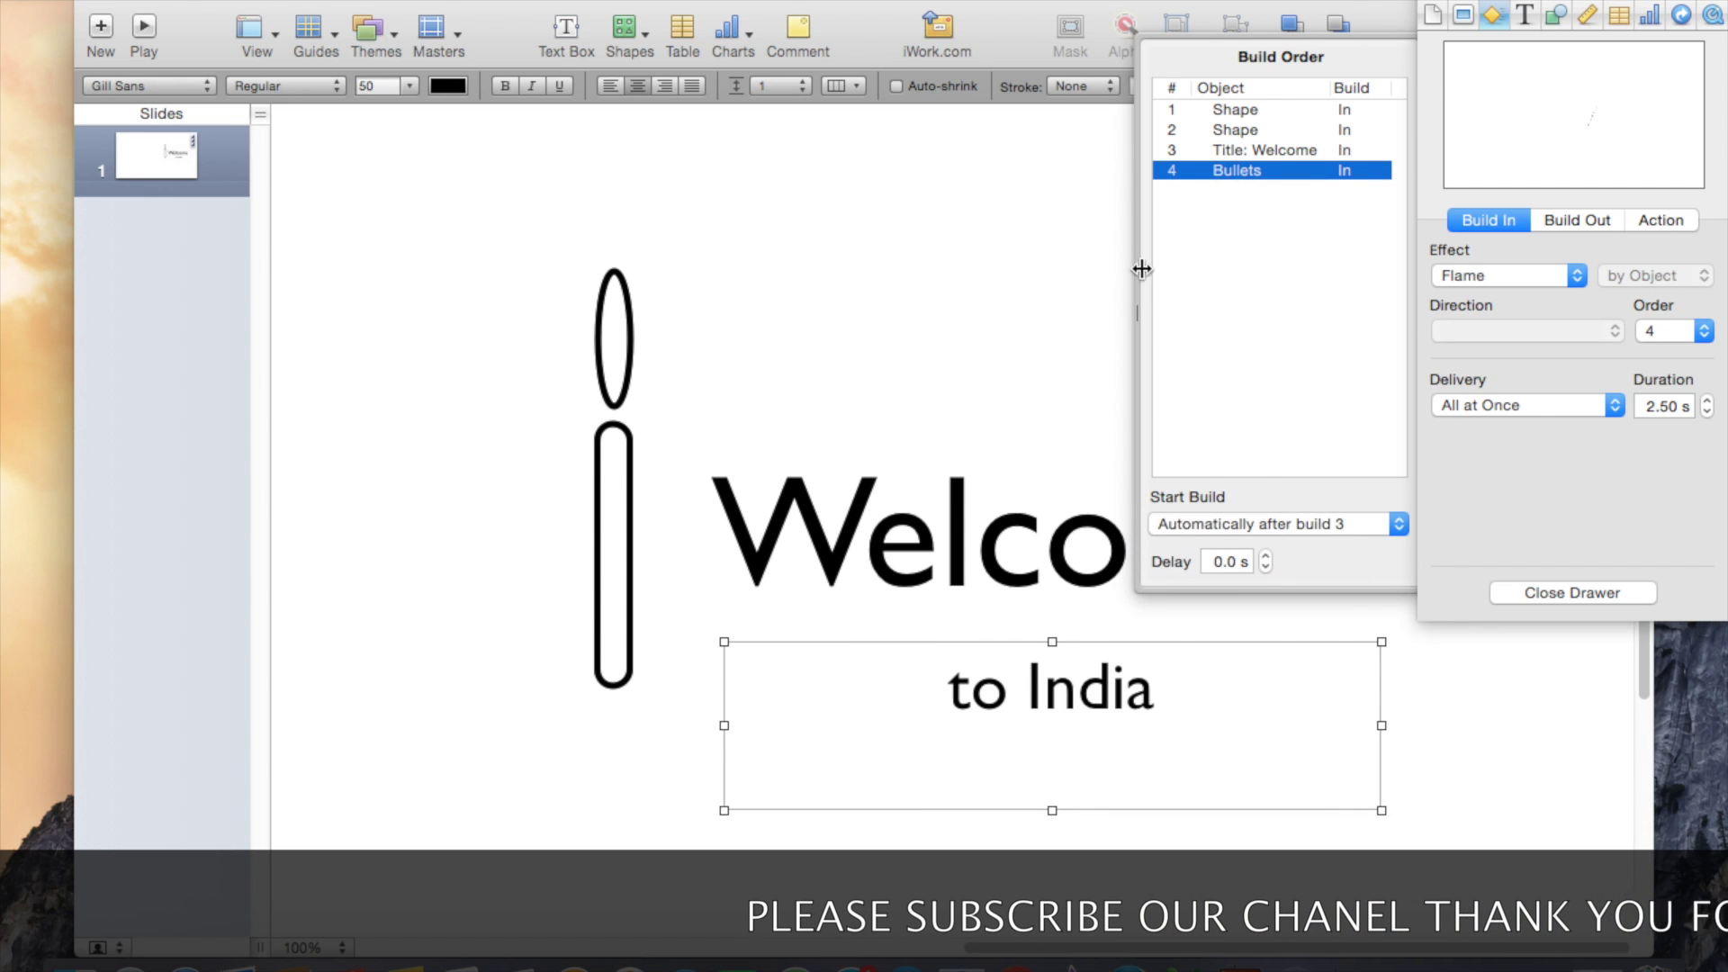
click(1545, 592)
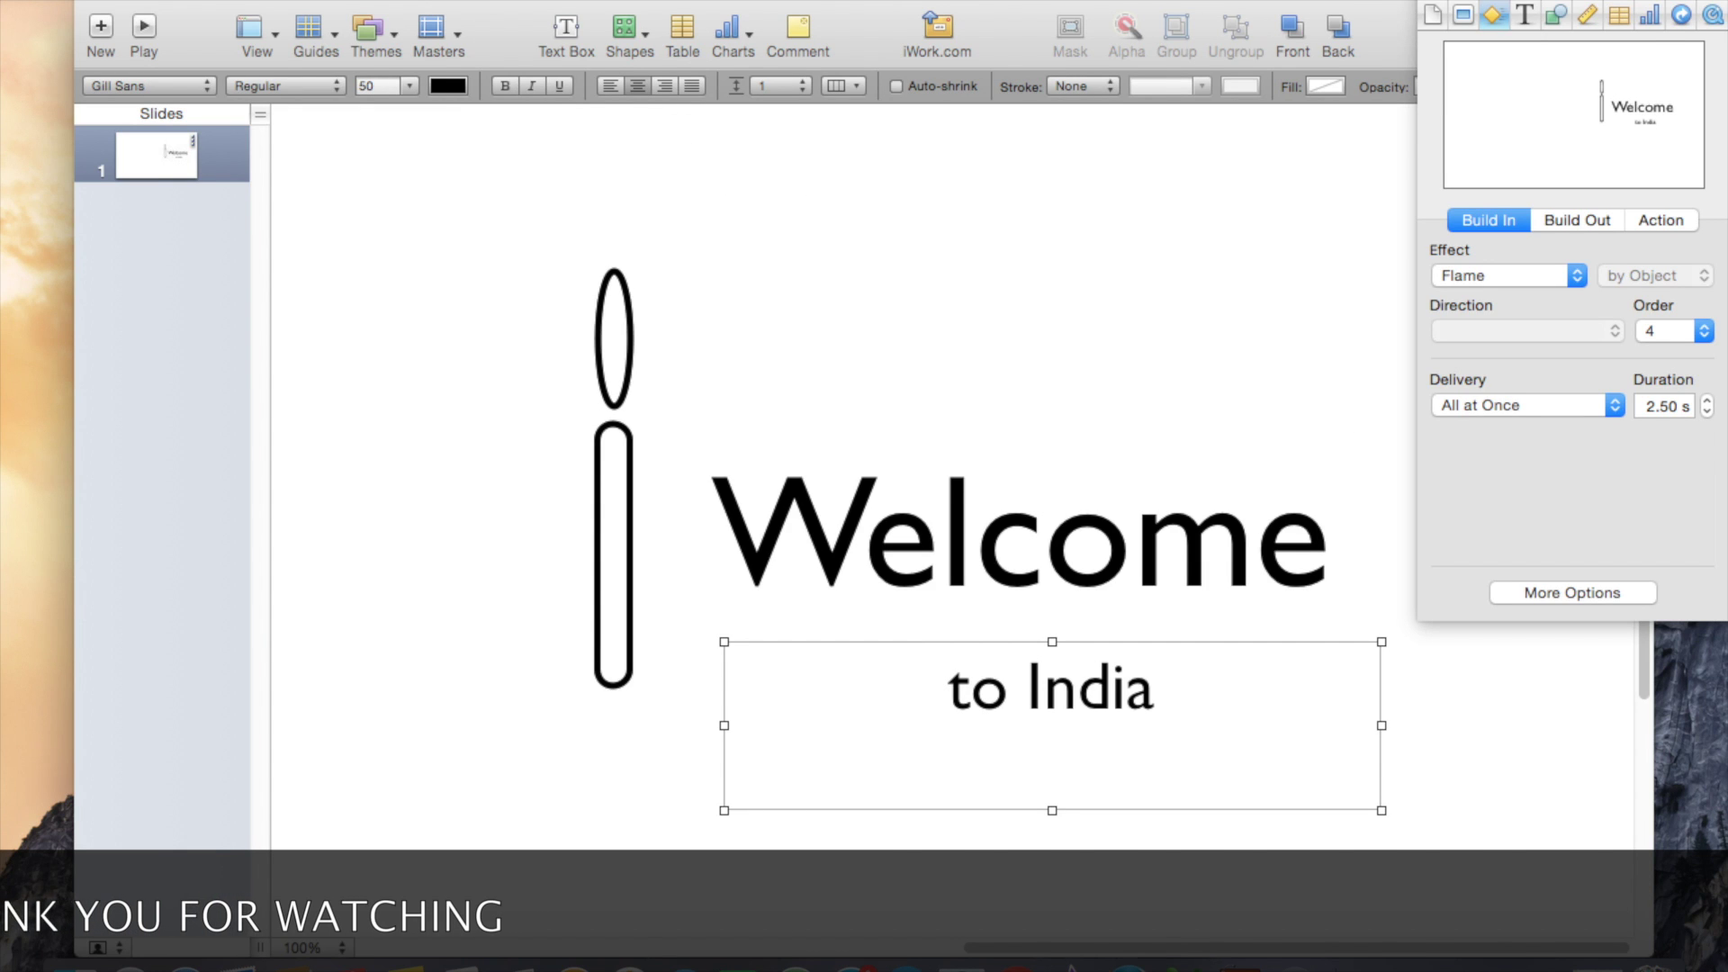
Choose Share > Export to reach the presentation's export settings.
click(851, 0)
click(909, 151)
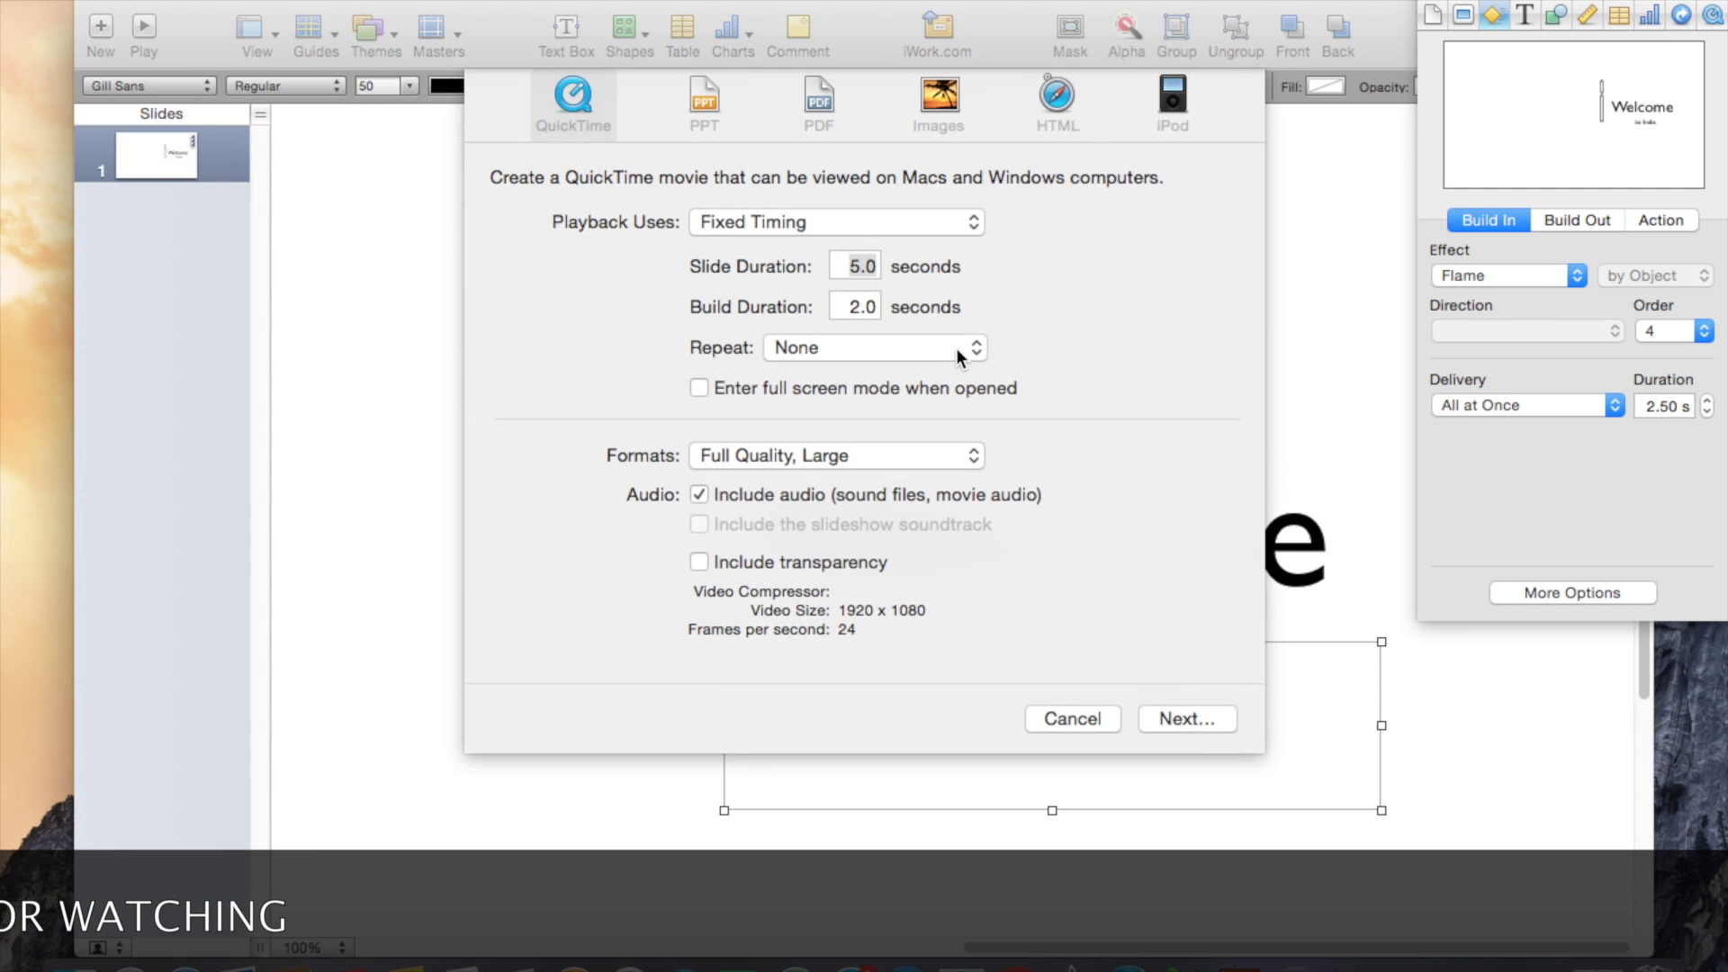